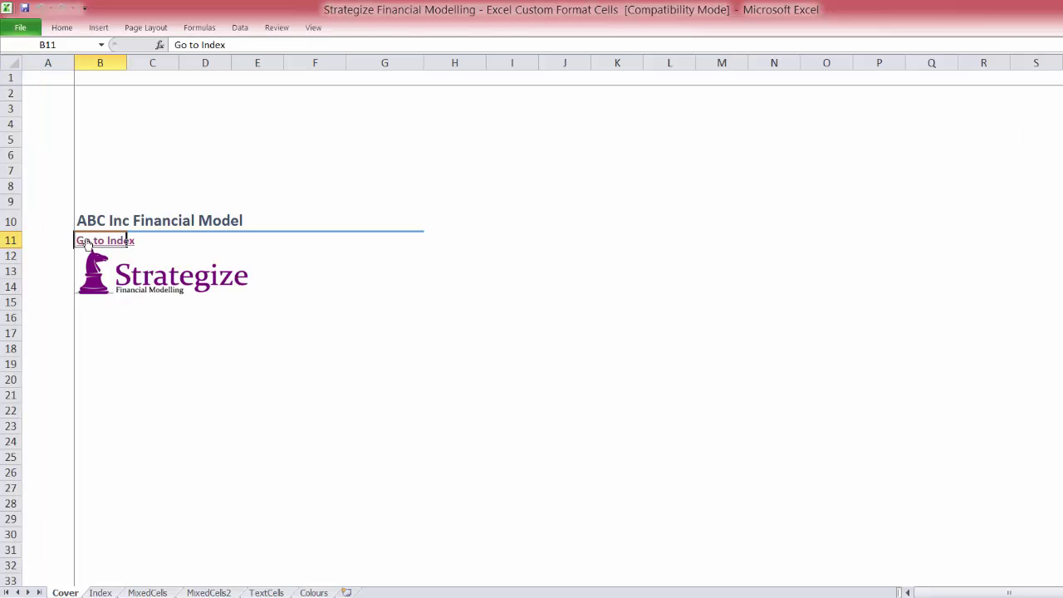
Step: On the Mixed Cell Formats sheet, enter 114 for average oil sales price, 1240 for barrels sold and 21 for number of vendors
{"action": "left_click", "coordinate": [86, 243]}
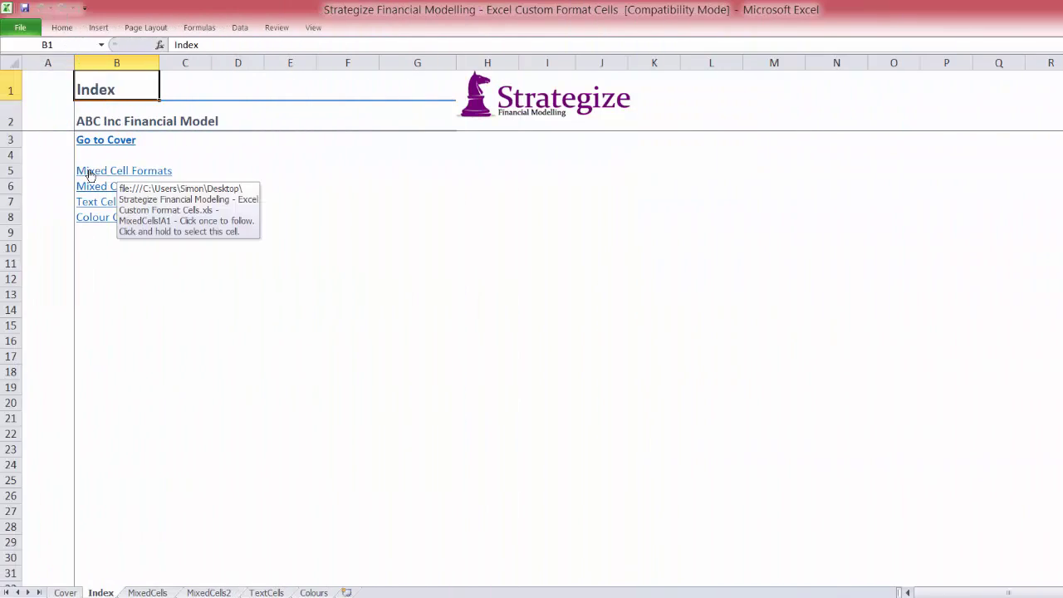
{"action": "left_click", "coordinate": [88, 172]}
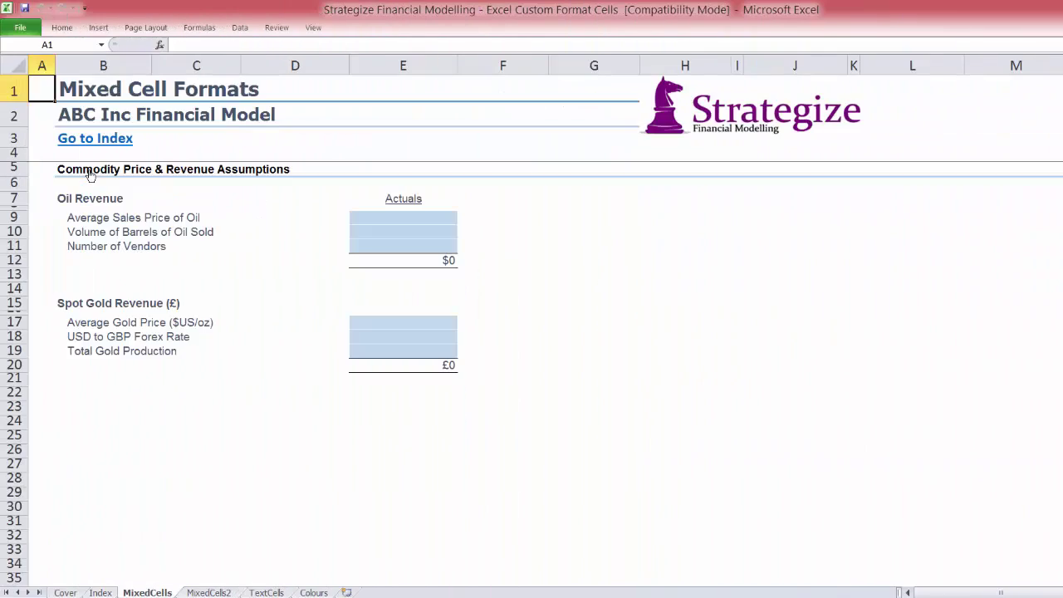
{"action": "left_click", "coordinate": [387, 222]}
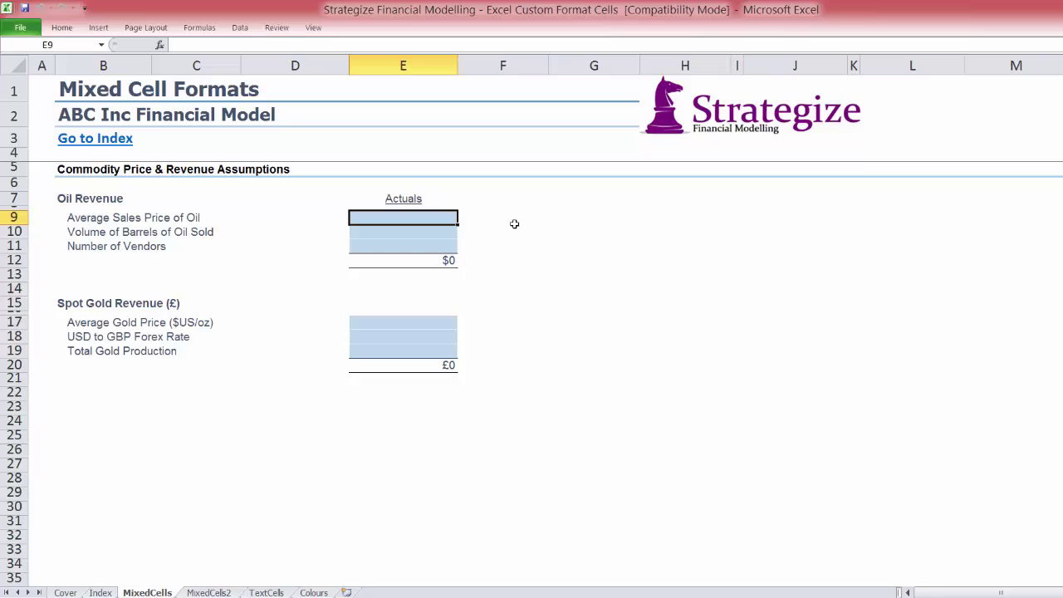
{"action": "type", "text": "114"}
{"action": "key", "text": "Return"}
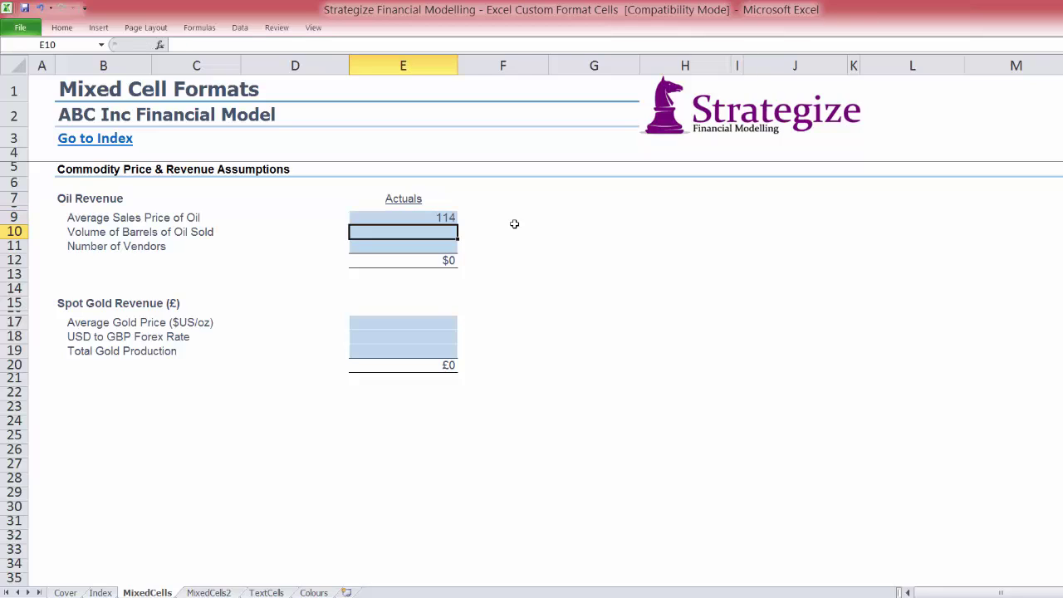
{"action": "type", "text": "1240"}
{"action": "key", "text": "Return"}
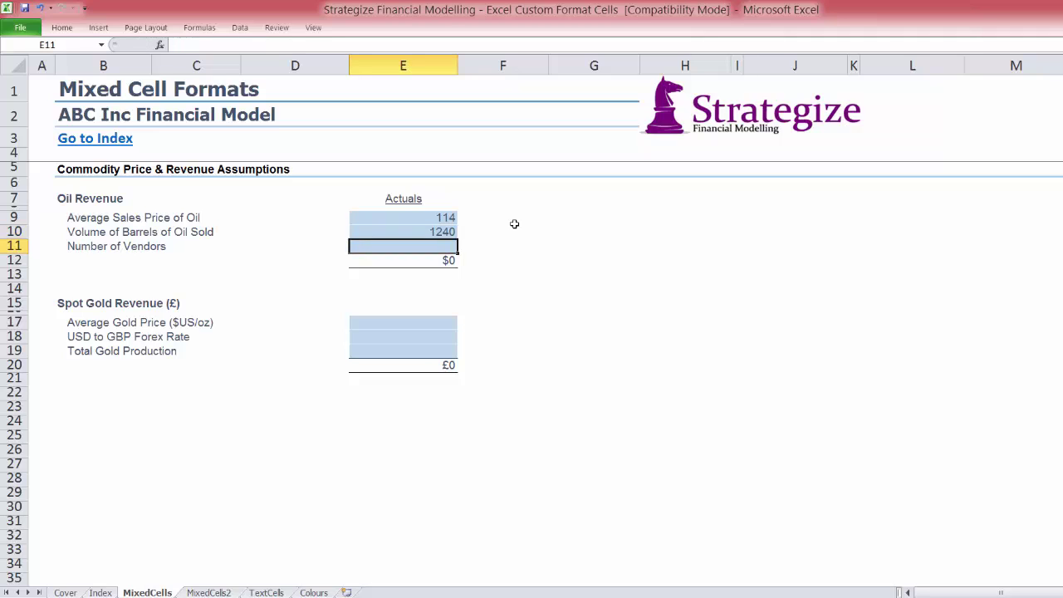
{"action": "type", "text": "21"}
{"action": "key", "text": "Return"}
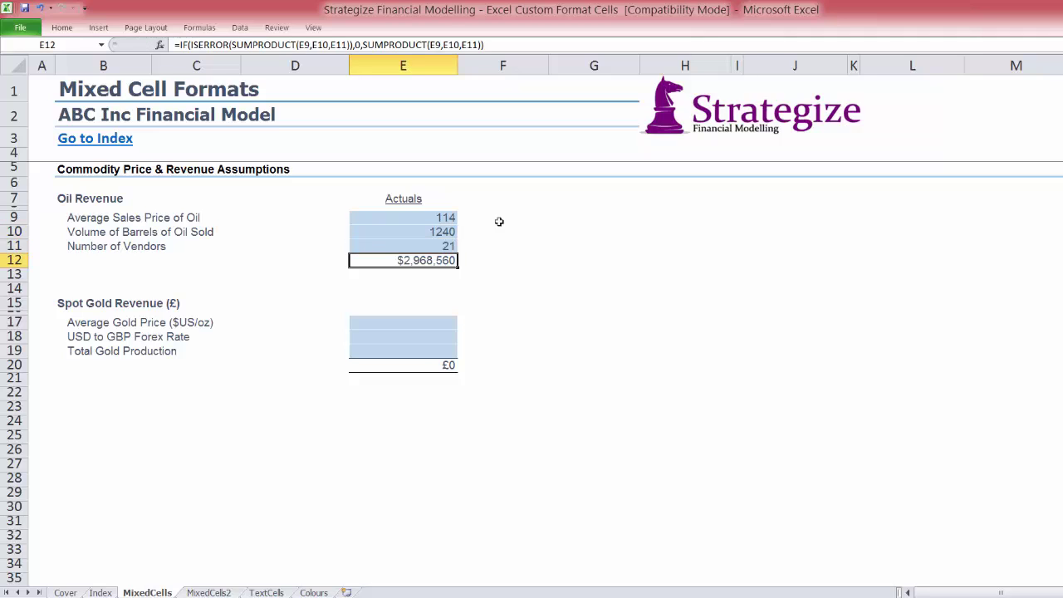
Step: Give the Average Sales Price of Oil value in E9 the custom number format $#,##0 "per barrel"
{"action": "left_click", "coordinate": [446, 217]}
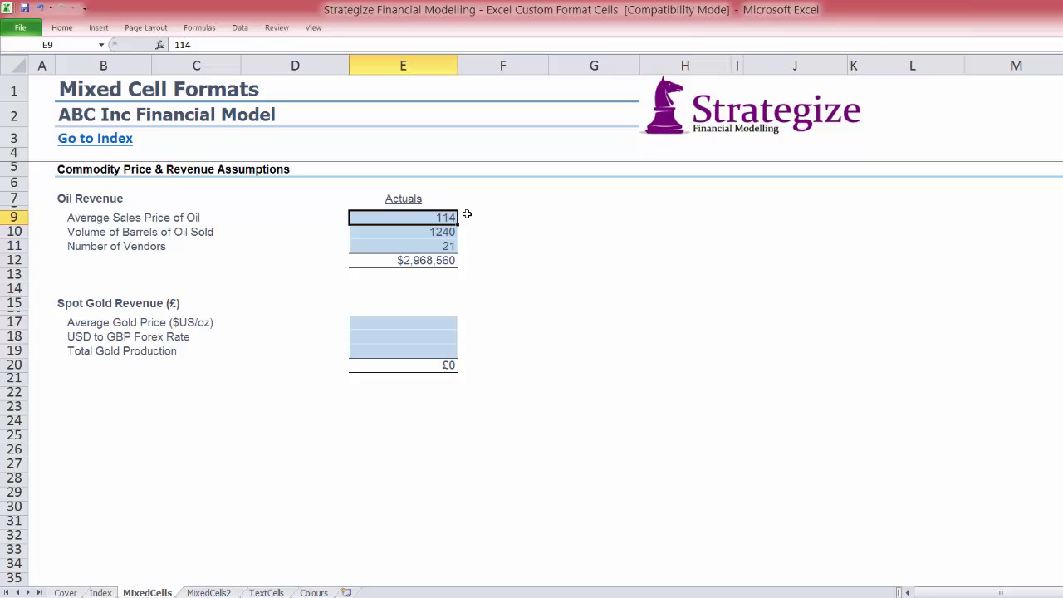
{"action": "key", "text": "ctrl+1"}
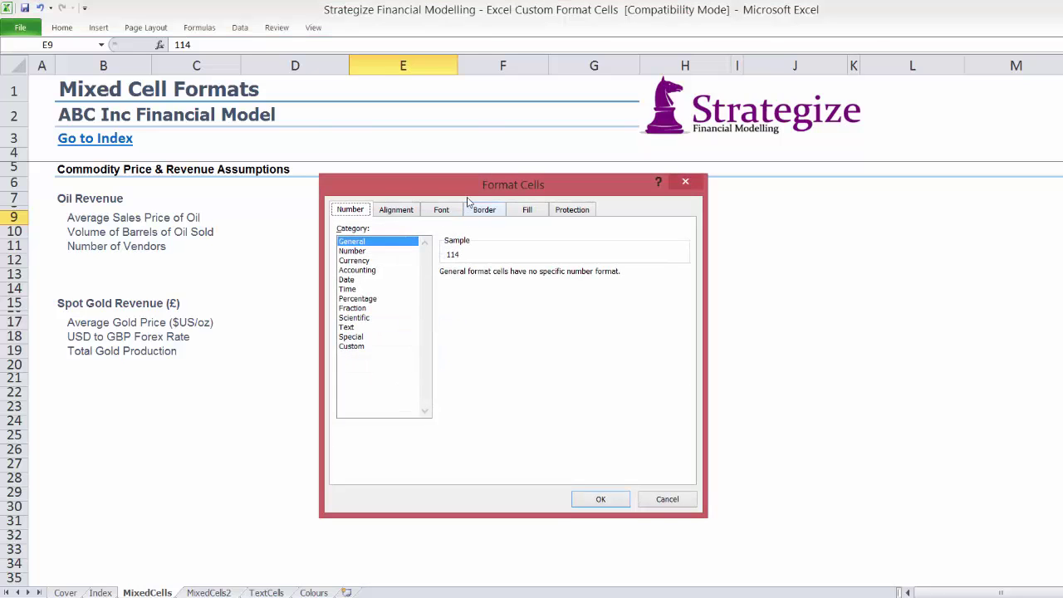
{"action": "left_click_drag", "start_coordinate": [467, 197], "coordinate": [628, 207]}
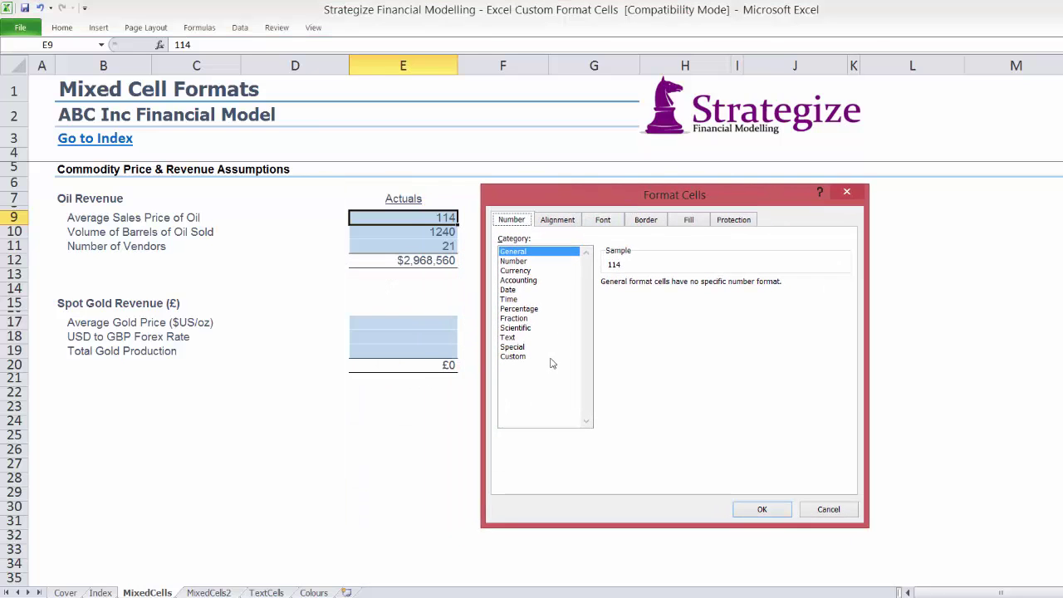
{"action": "left_click", "coordinate": [529, 272]}
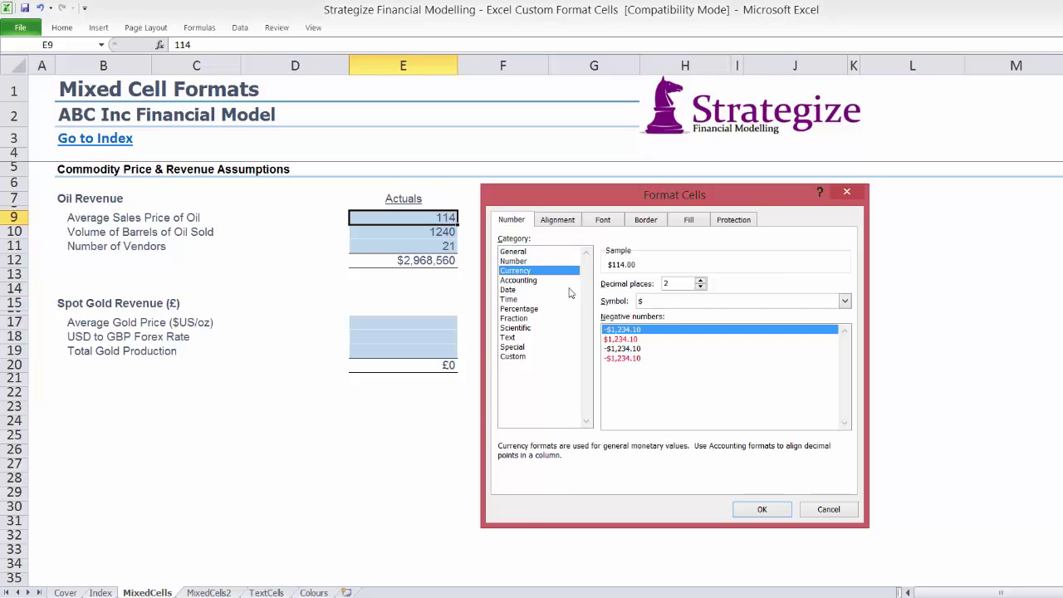
{"action": "left_click", "coordinate": [700, 288]}
{"action": "left_click", "coordinate": [700, 288]}
{"action": "left_click", "coordinate": [527, 357]}
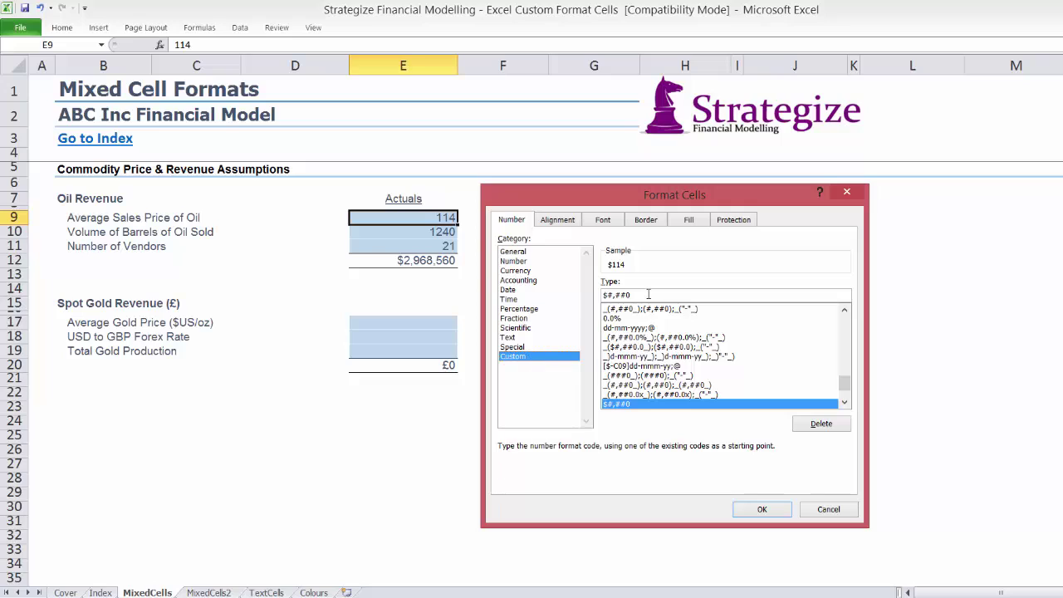
{"action": "type", "text": "\""}
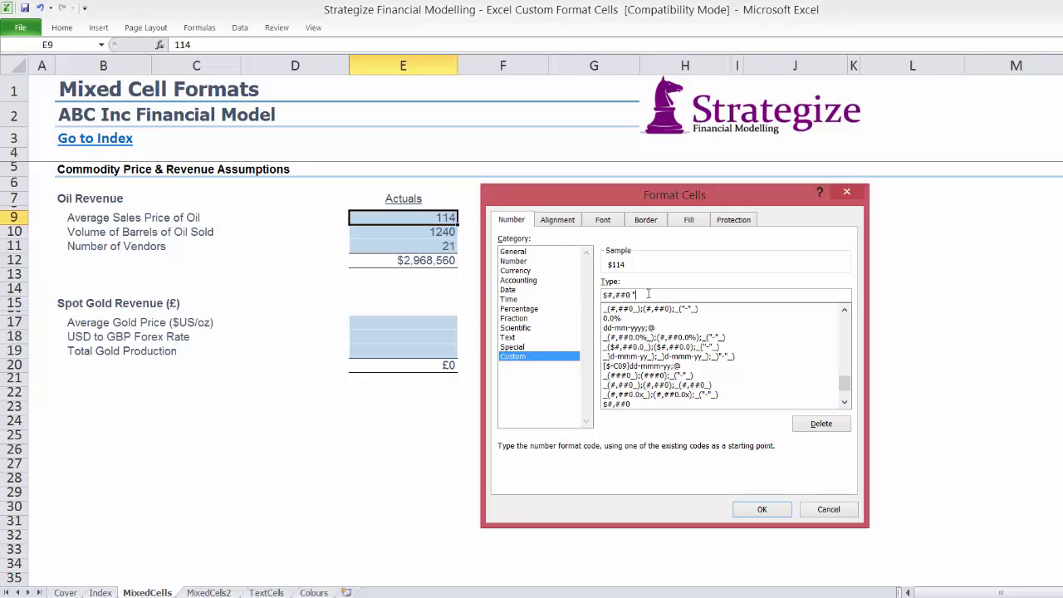
{"action": "type", "text": "per barrel\""}
{"action": "left_click", "coordinate": [740, 514]}
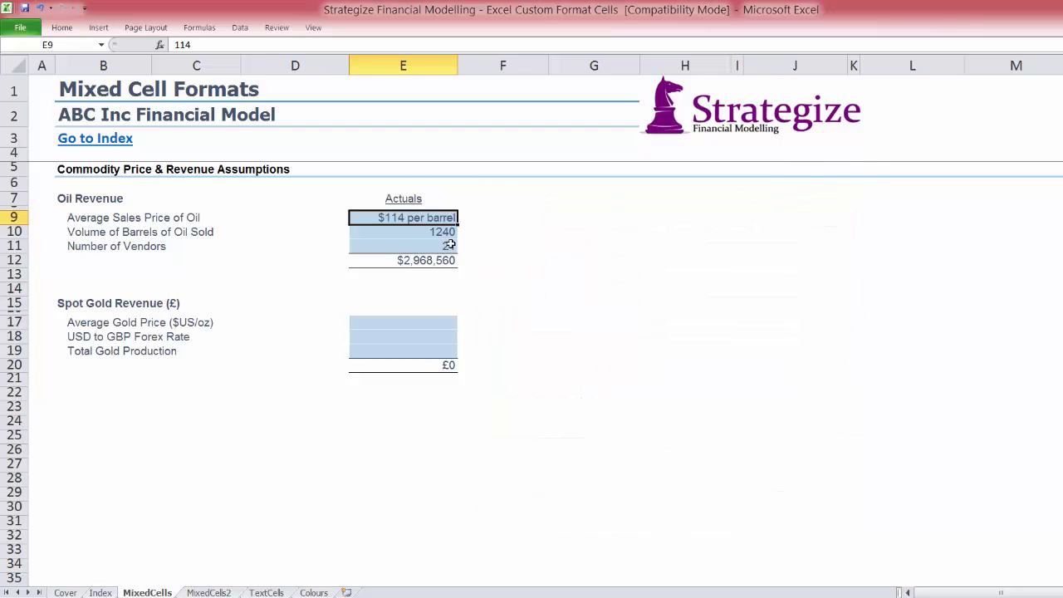
Step: Give the Volume of Barrels of Oil Sold value in E10 the custom number format #,##0 "barrels"
{"action": "left_click", "coordinate": [426, 233]}
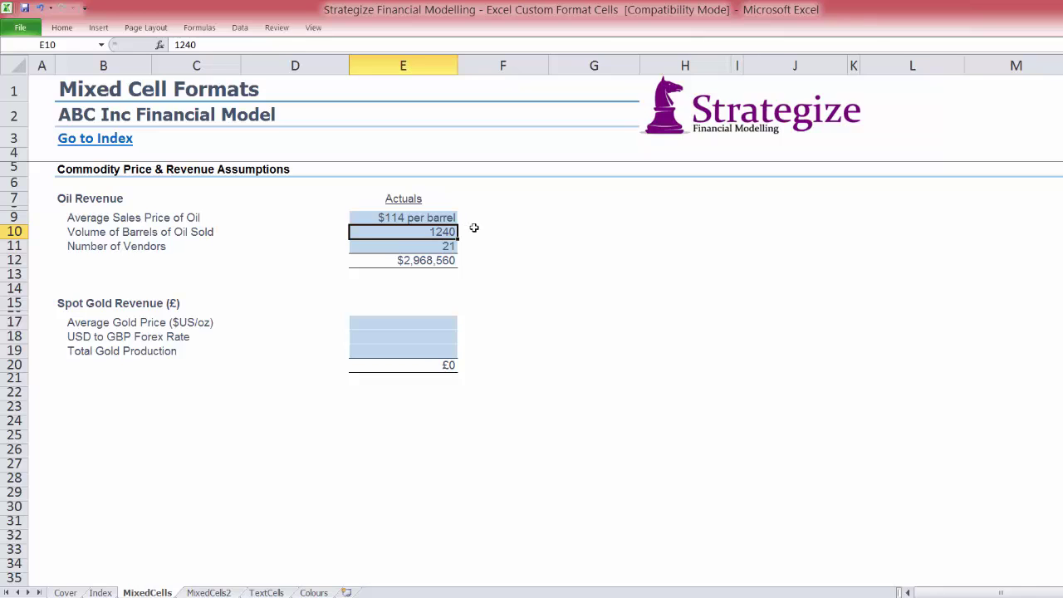
{"action": "key", "text": "ctrl+1"}
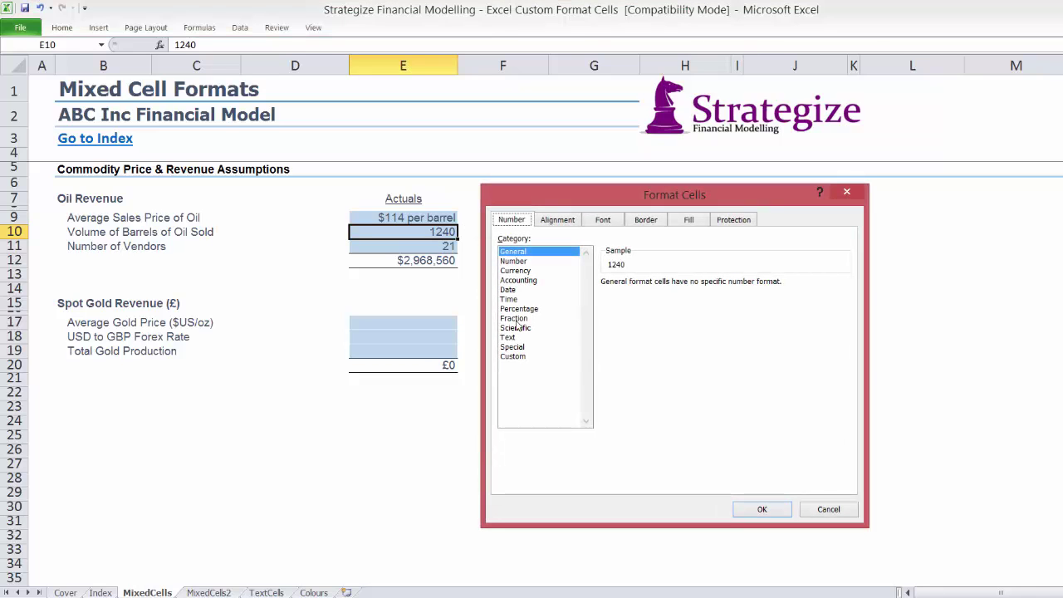
{"action": "left_click", "coordinate": [519, 262]}
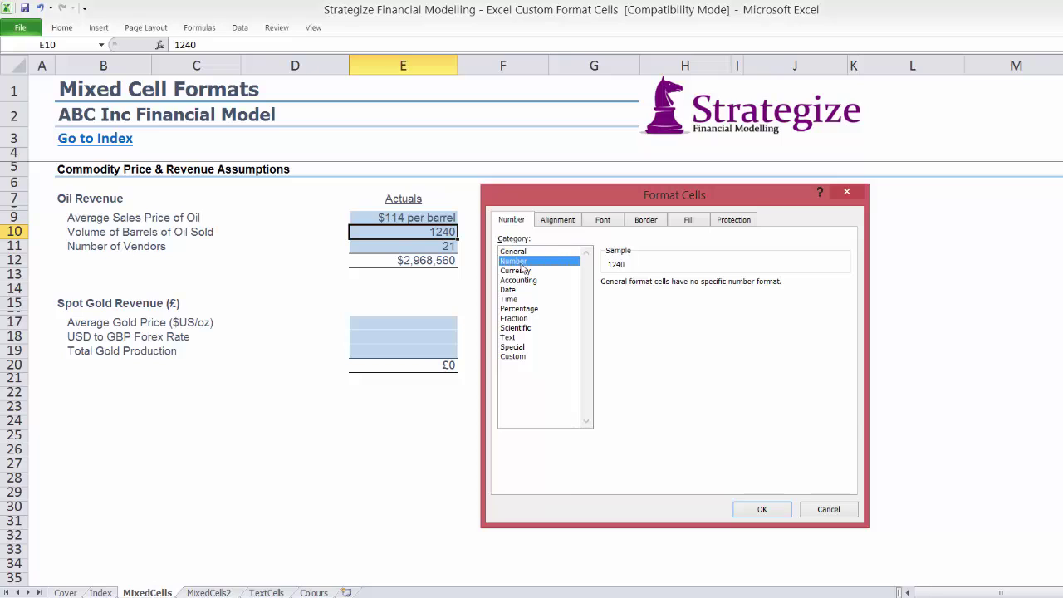
{"action": "left_click", "coordinate": [622, 303]}
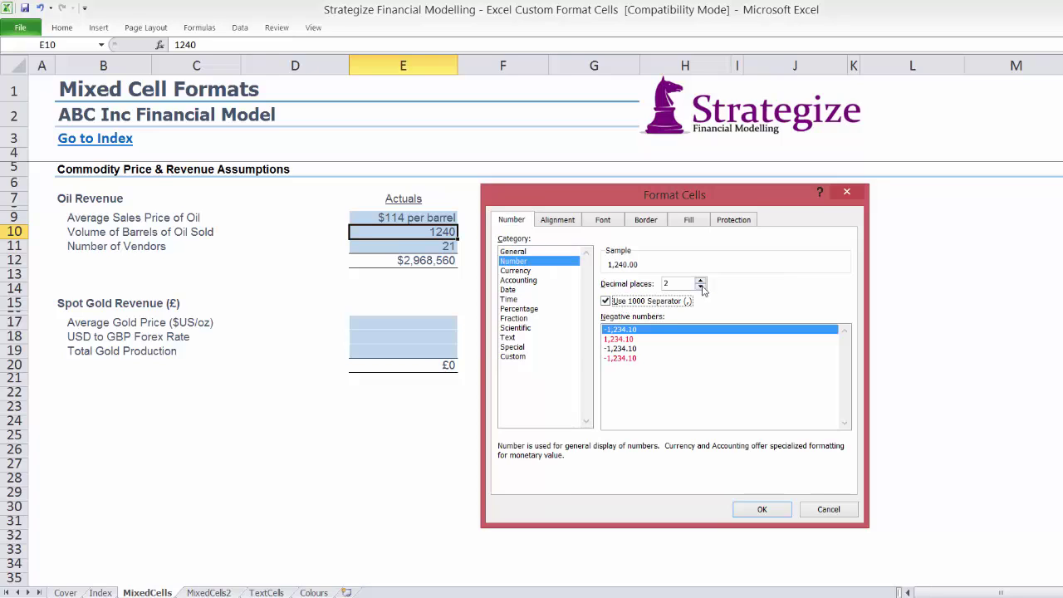
{"action": "left_click", "coordinate": [701, 286]}
{"action": "left_click", "coordinate": [701, 287]}
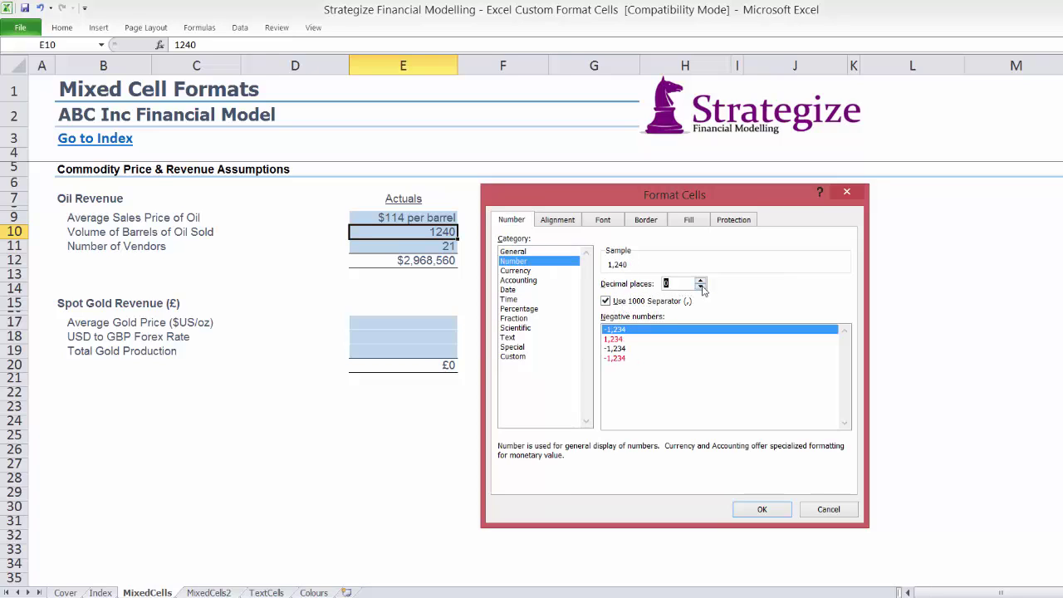
{"action": "left_click", "coordinate": [525, 357]}
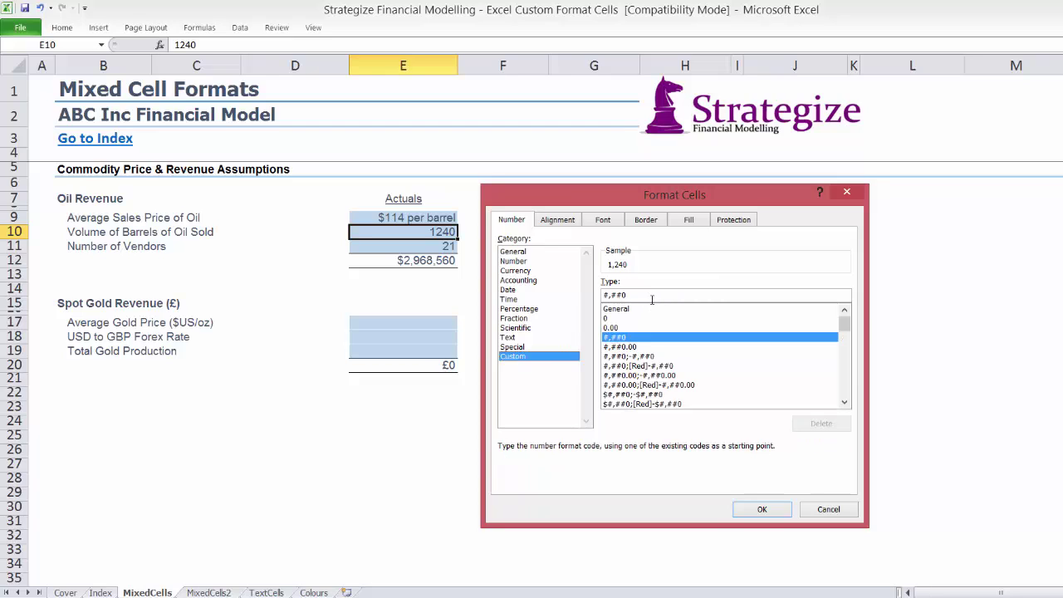
{"action": "type", "text": "\""}
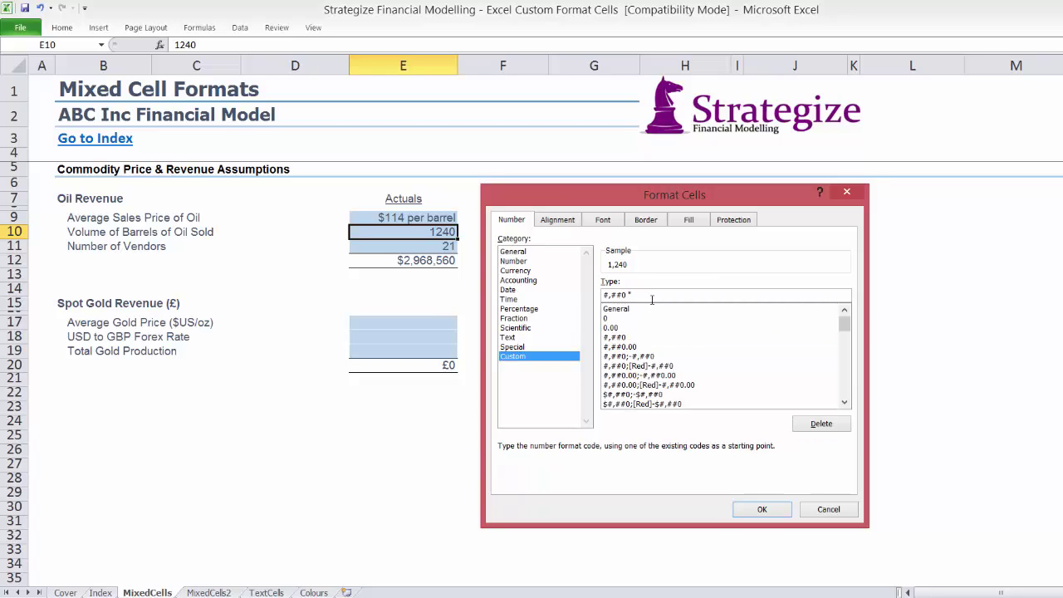
{"action": "type", "text": "barrels\""}
{"action": "left_click", "coordinate": [748, 506]}
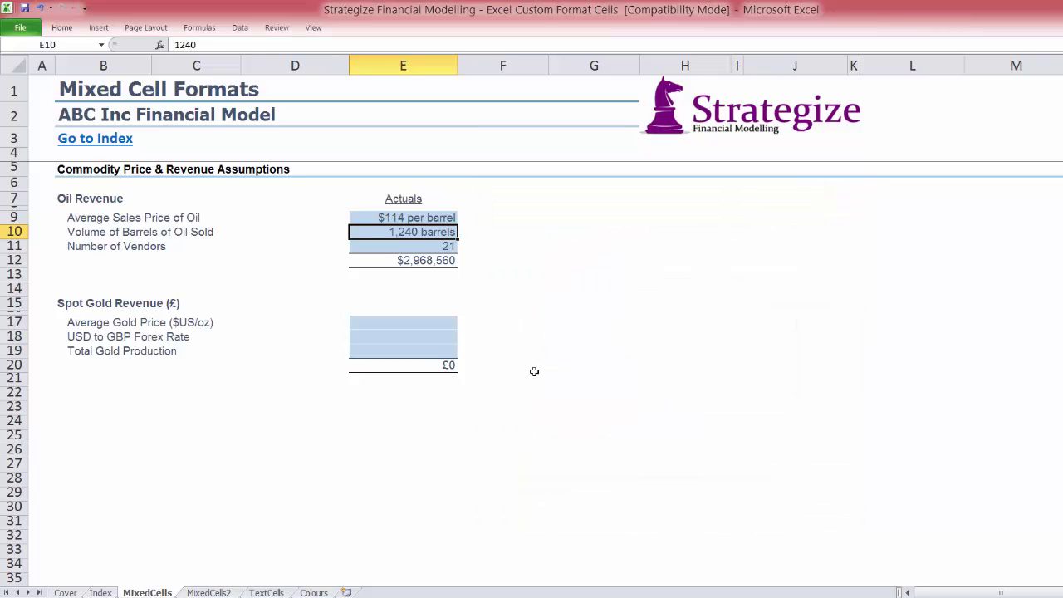
Step: Give the Number of Vendors value in E11 the custom number format #,##0 "vendors"
{"action": "left_click", "coordinate": [412, 248]}
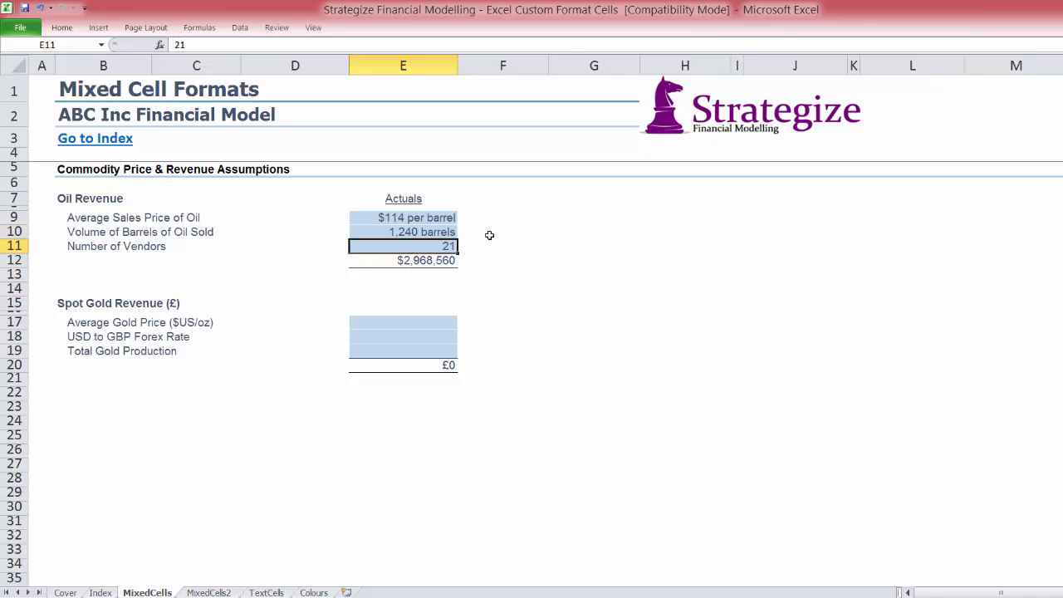
{"action": "key", "text": "ctrl+1"}
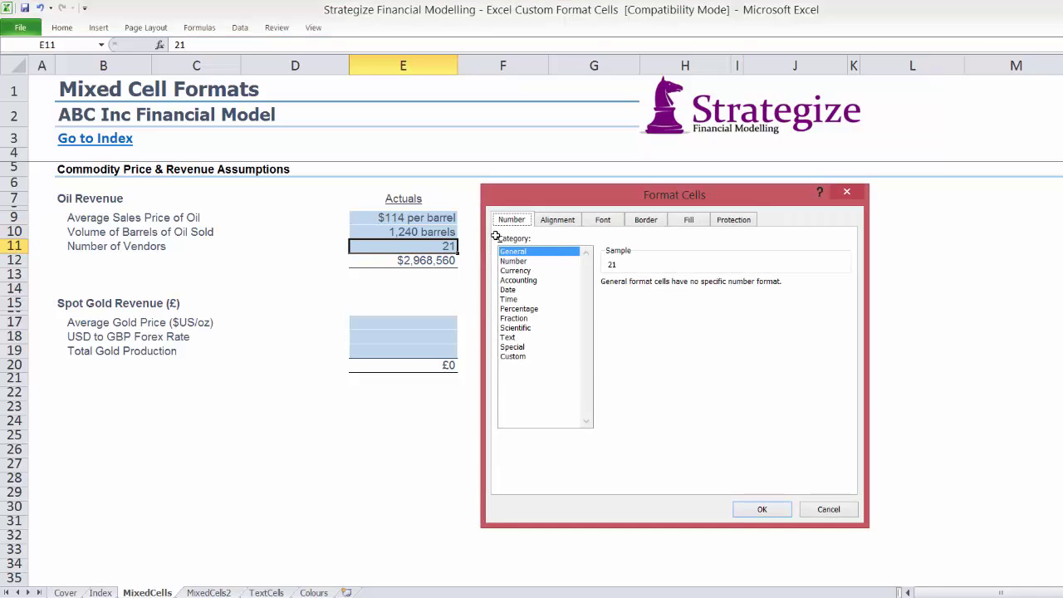
{"action": "left_click", "coordinate": [513, 260]}
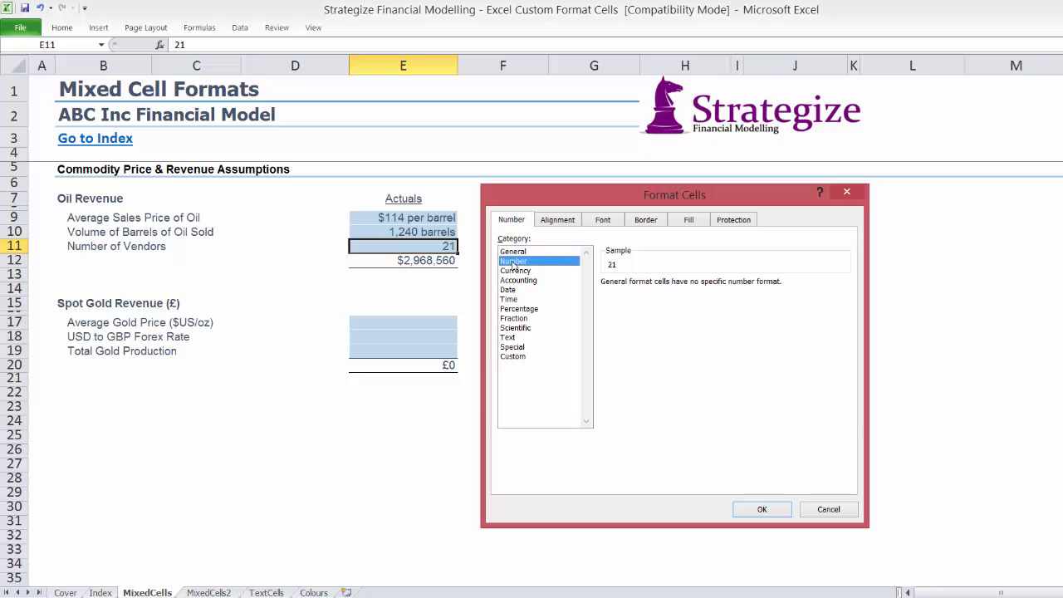
{"action": "left_click", "coordinate": [605, 301]}
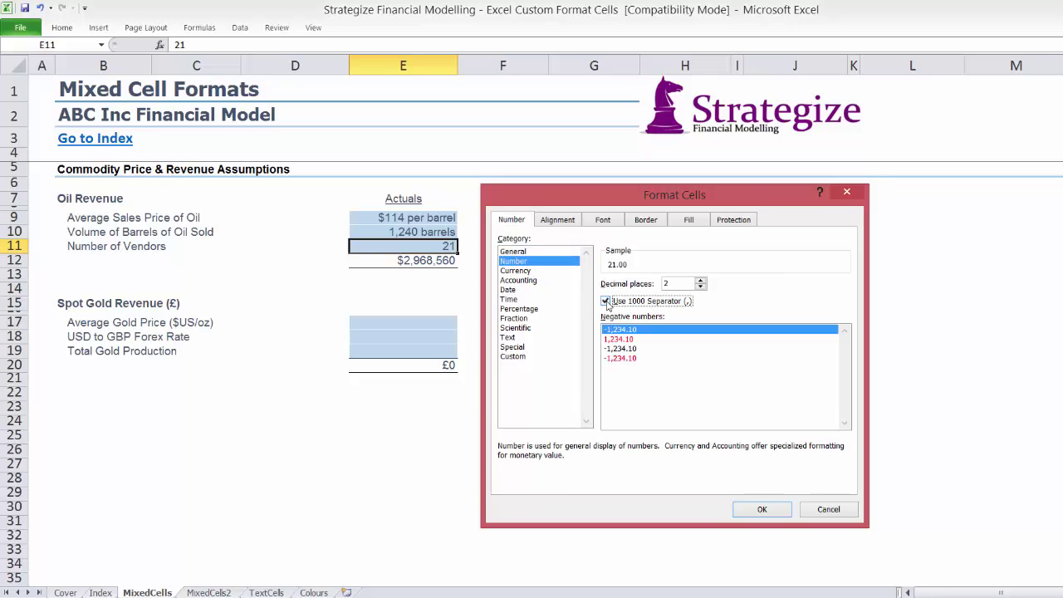
{"action": "left_click", "coordinate": [701, 287]}
{"action": "left_click", "coordinate": [701, 288]}
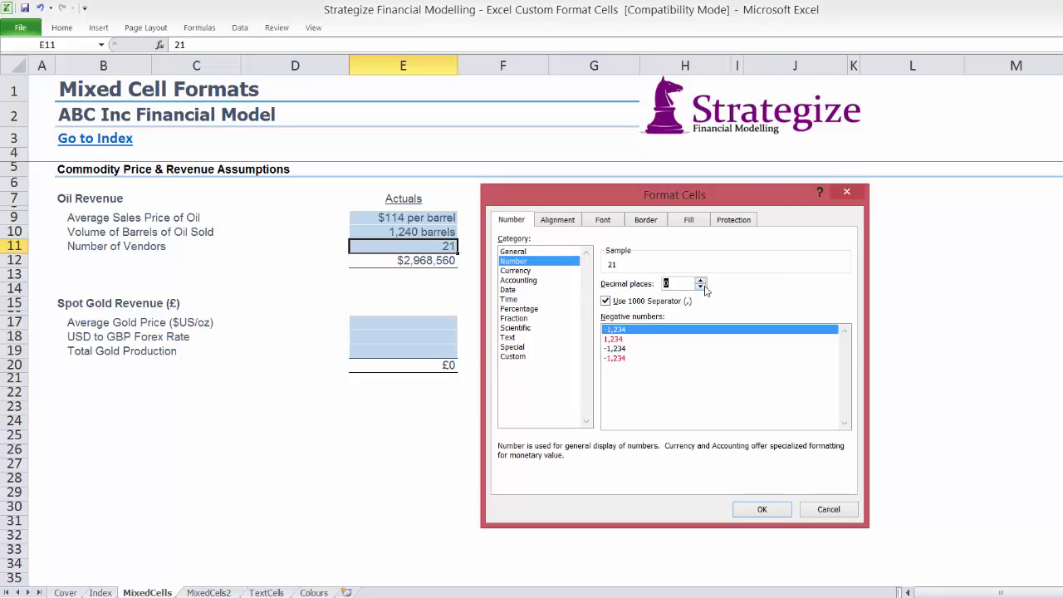
{"action": "left_click", "coordinate": [528, 356]}
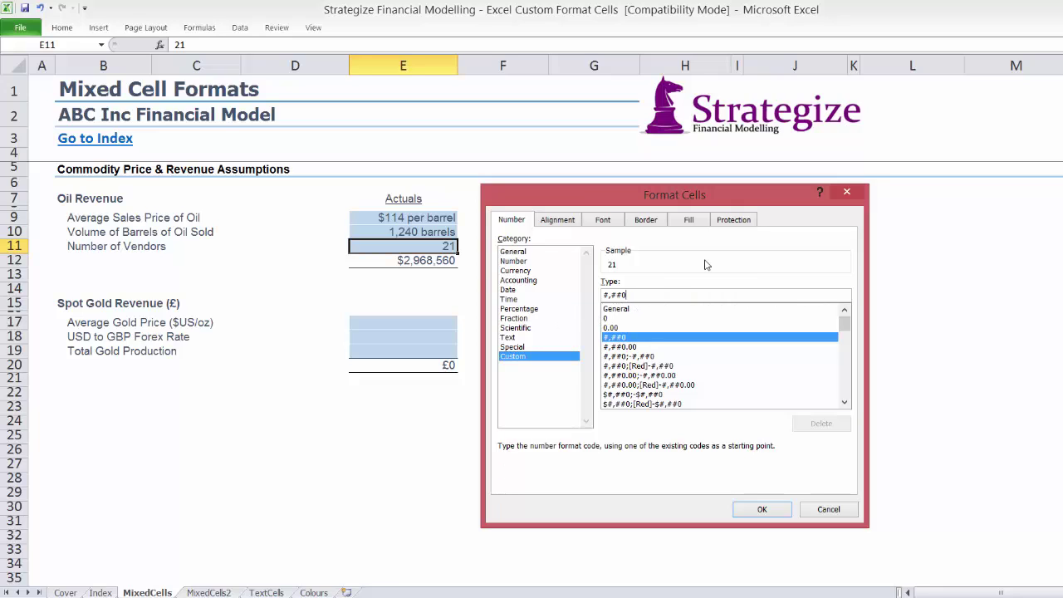
{"action": "type", "text": "\""}
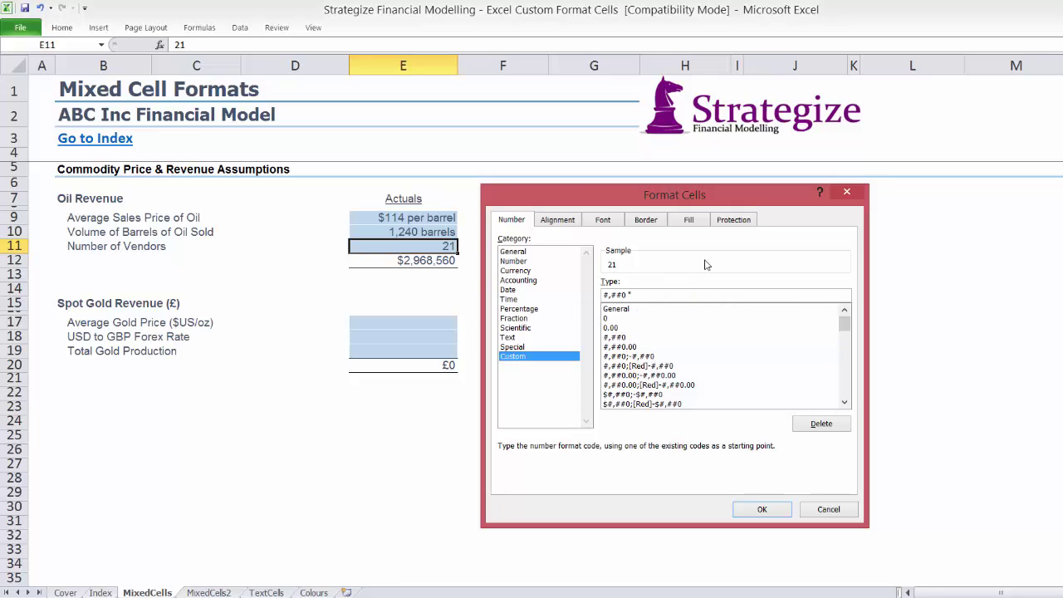
{"action": "type", "text": "vendors\""}
{"action": "left_click", "coordinate": [760, 509]}
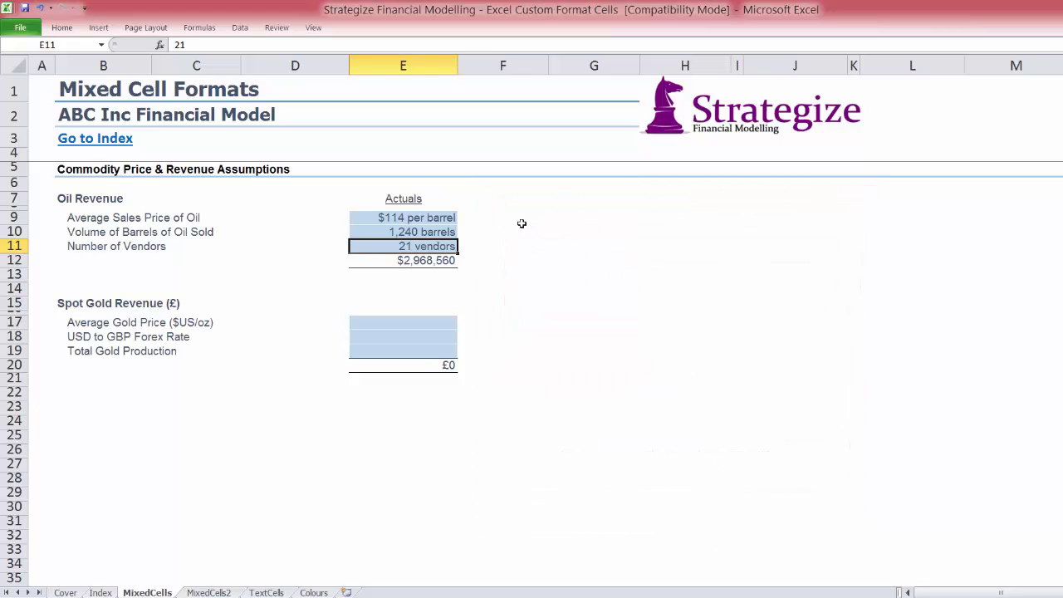
Step: Test calculating with the formatted cells by entering =E9*E10*2 in F9, and clear that cell again
{"action": "left_click", "coordinate": [521, 221]}
{"action": "type", "text": "="}
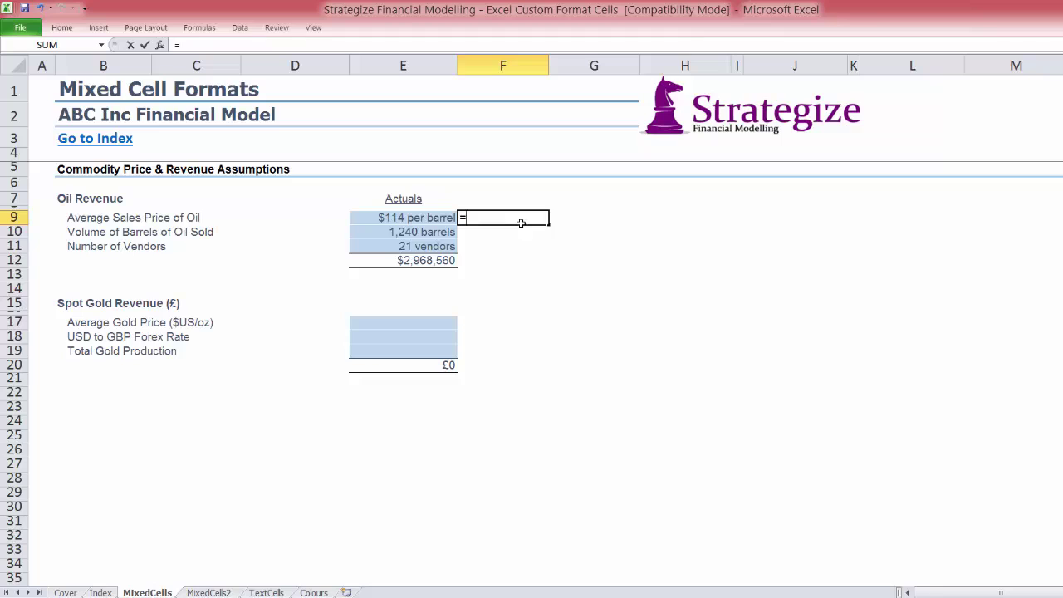
{"action": "left_click", "coordinate": [409, 216]}
{"action": "type", "text": "*"}
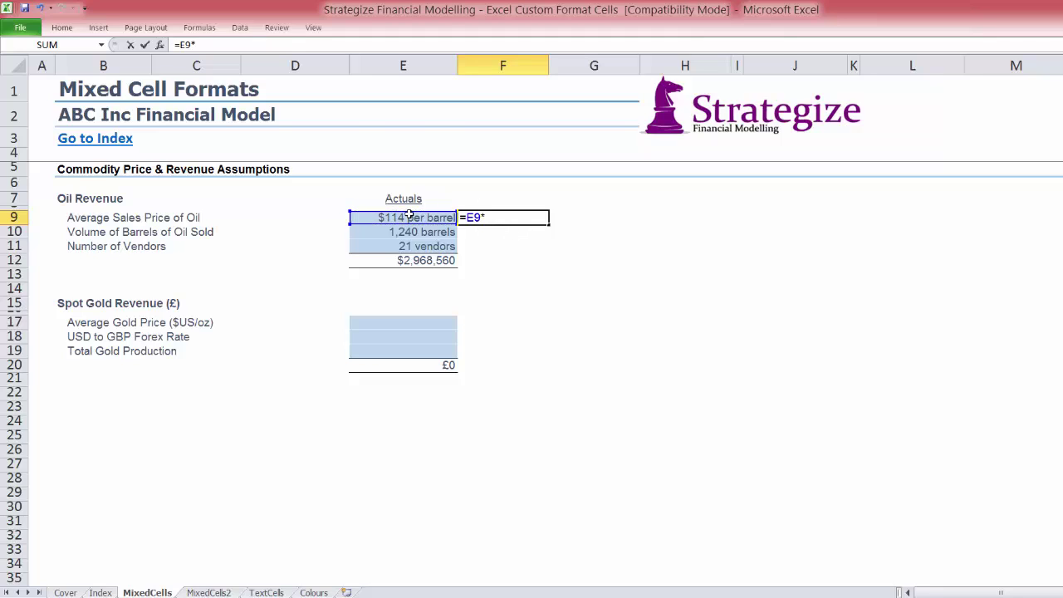
{"action": "left_click", "coordinate": [411, 231]}
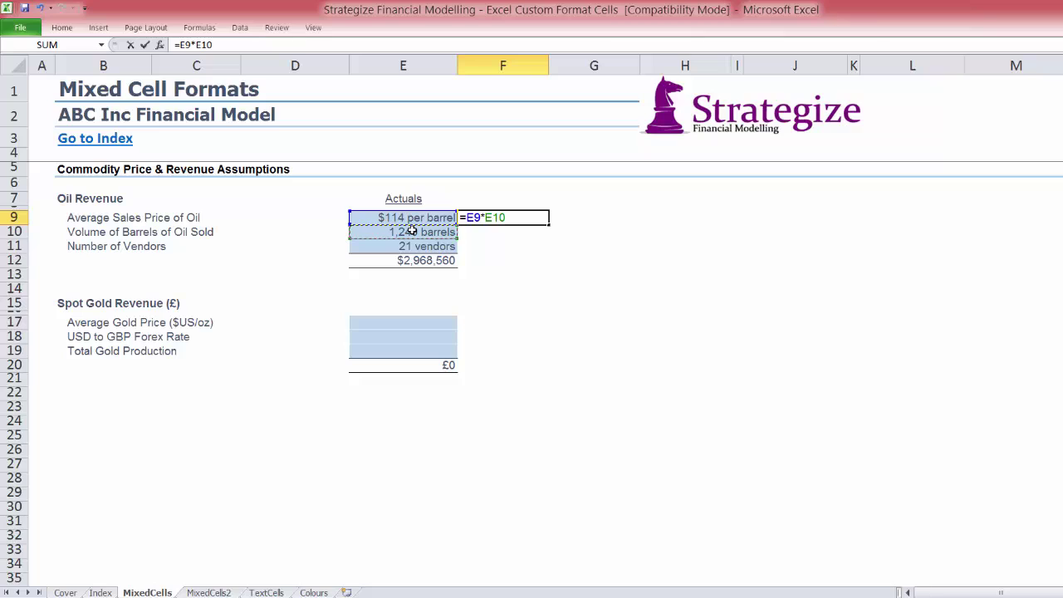
{"action": "type", "text": "*2"}
{"action": "key", "text": "Return"}
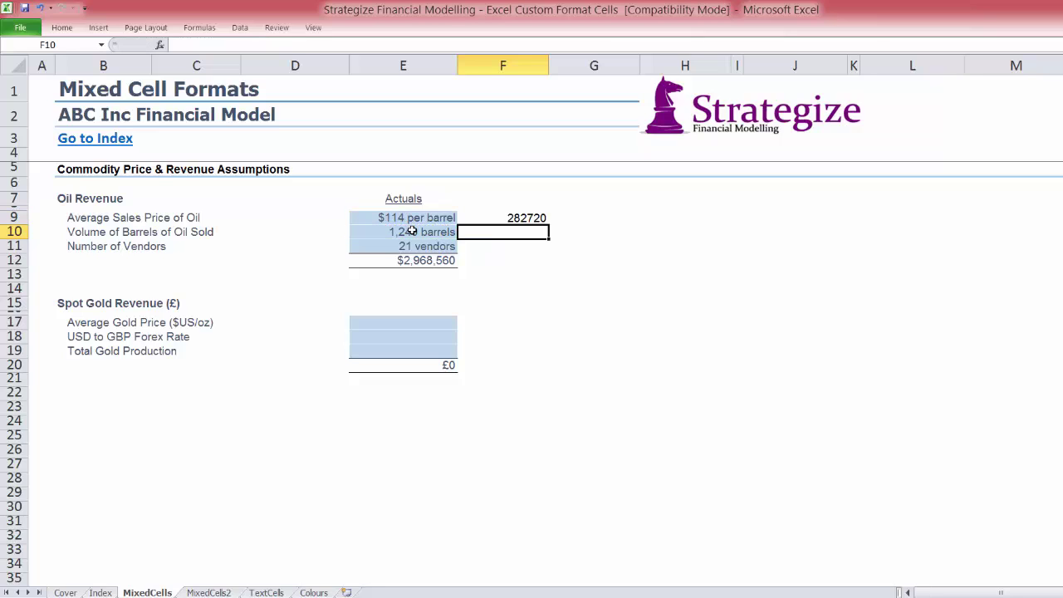
{"action": "left_click", "coordinate": [509, 218]}
{"action": "key", "text": "Delete"}
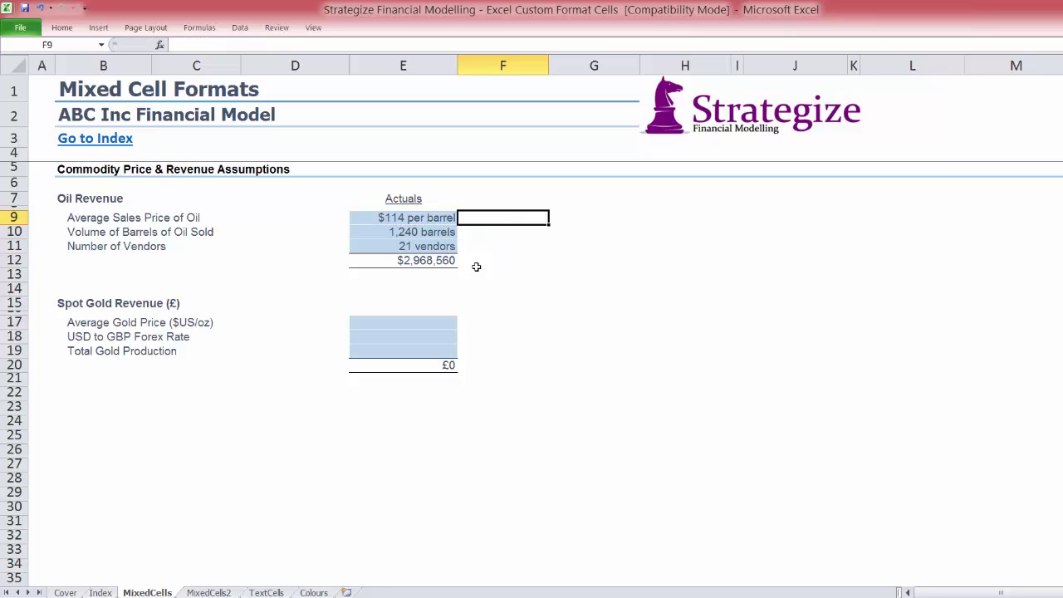
Step: Enter 1540 as the Average Gold Price in E17
{"action": "left_click", "coordinate": [441, 320]}
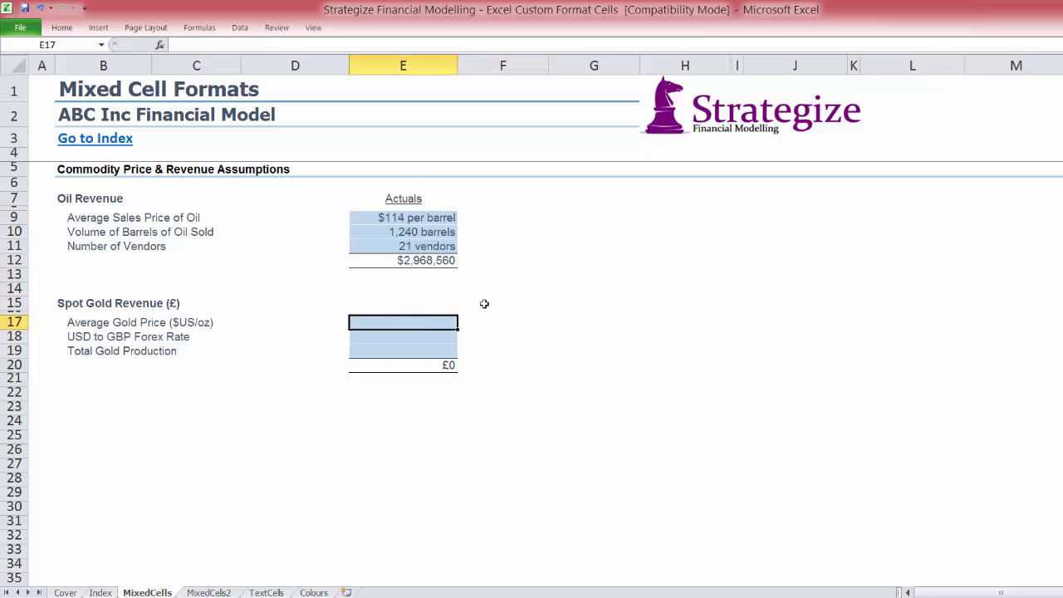
{"action": "type", "text": "1540"}
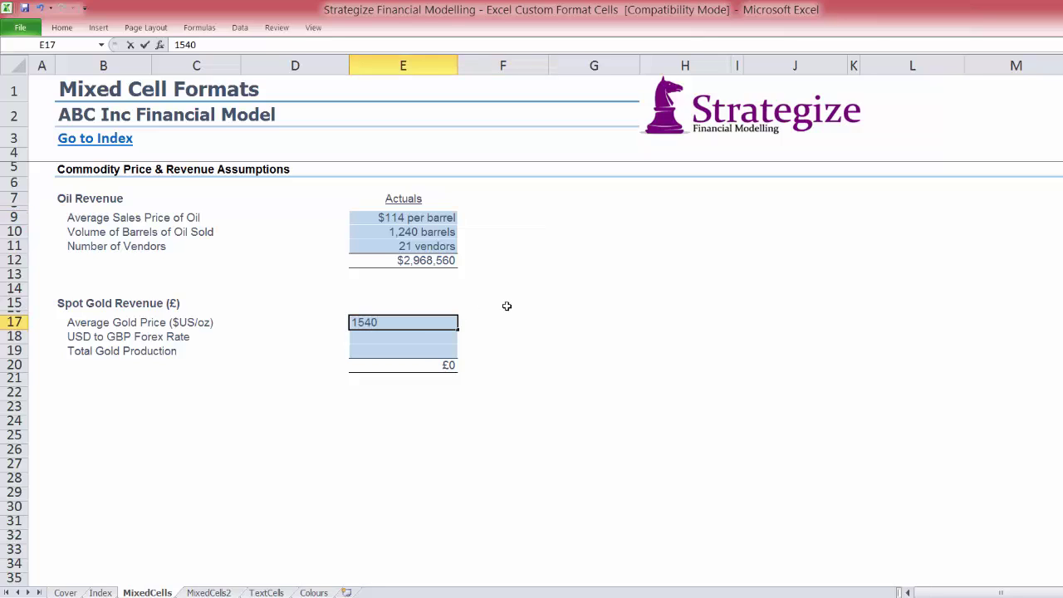
{"action": "key", "text": "Return"}
{"action": "key", "text": "Up"}
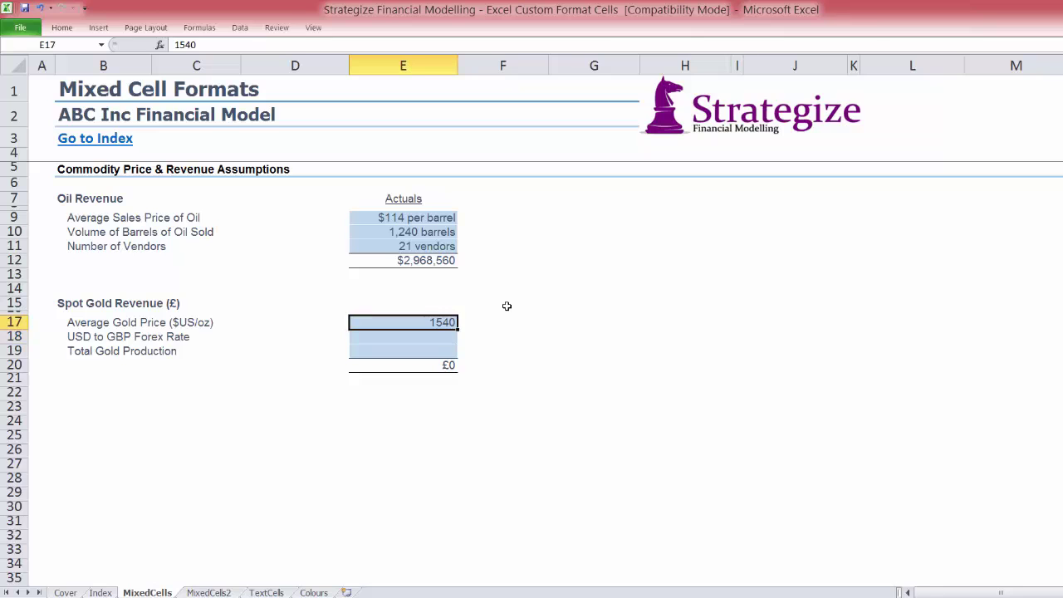
Step: Give the Average Gold Price value in E17 the custom number format $"US" #,##0 "/oz"
{"action": "key", "text": "ctrl+1"}
{"action": "left_click", "coordinate": [513, 355]}
{"action": "left_click", "coordinate": [637, 394]}
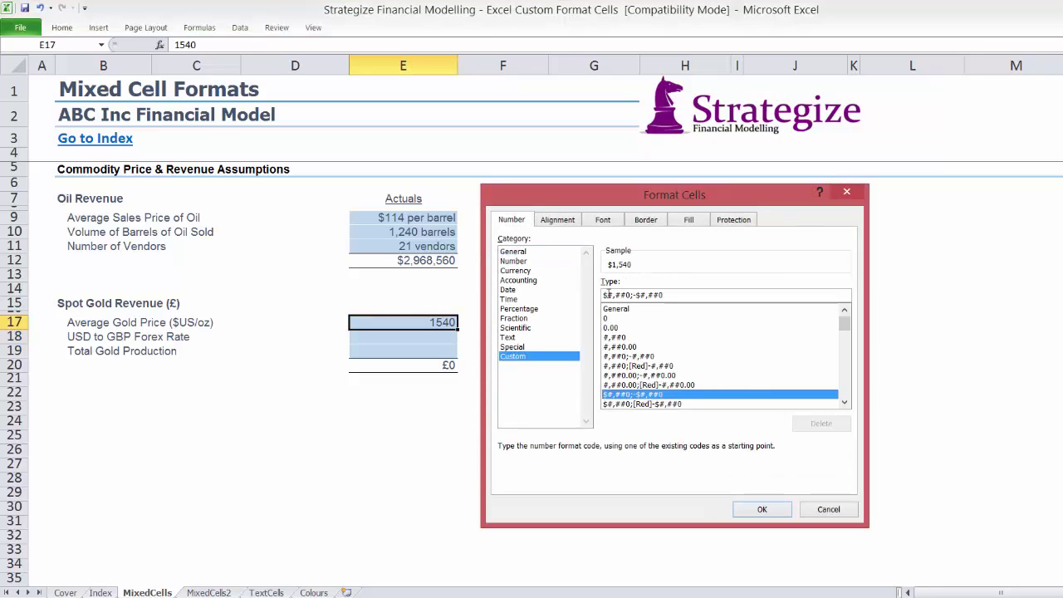
{"action": "type", "text": "US"}
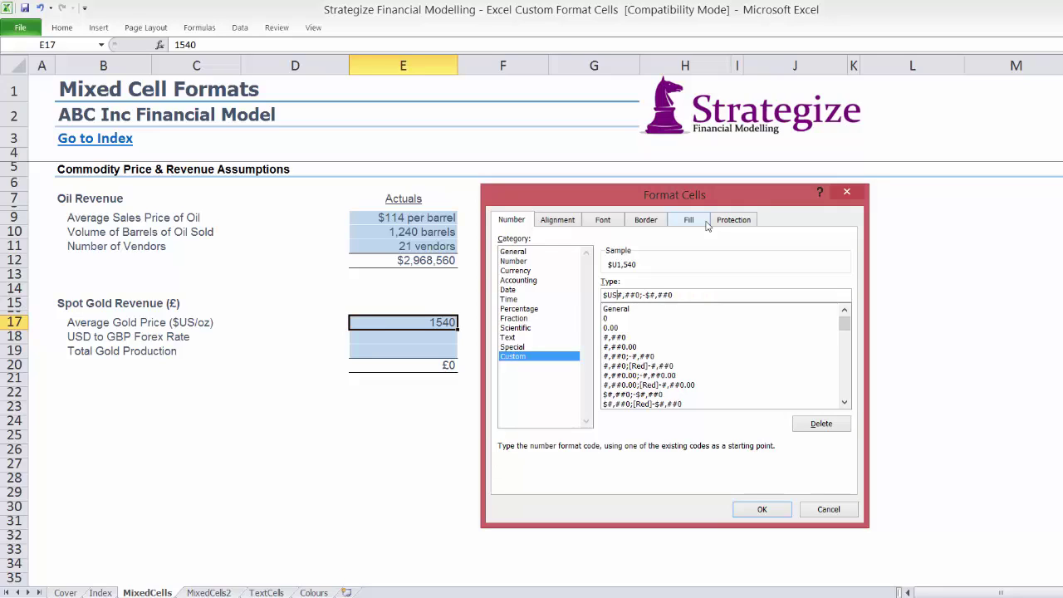
{"action": "type", "text": "\"US\""}
{"action": "type", "text": "\"/oz"}
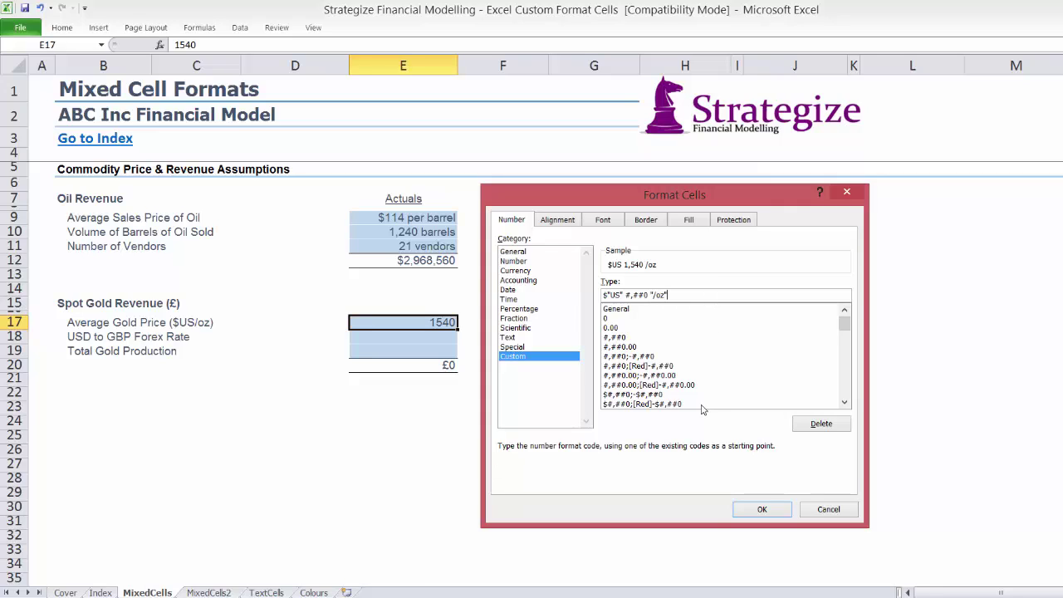
{"action": "left_click", "coordinate": [746, 510]}
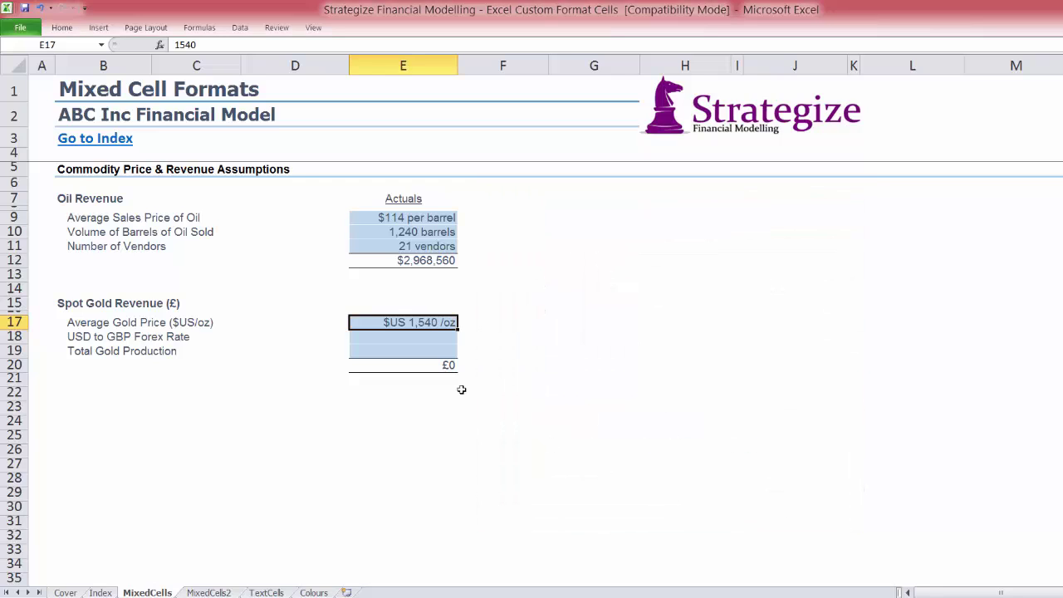
Step: Enter .63 as the USD to GBP Forex Rate in E18 and 2500 as the Total Gold Production in E19
{"action": "left_click", "coordinate": [417, 339]}
{"action": "type", "text": ".63"}
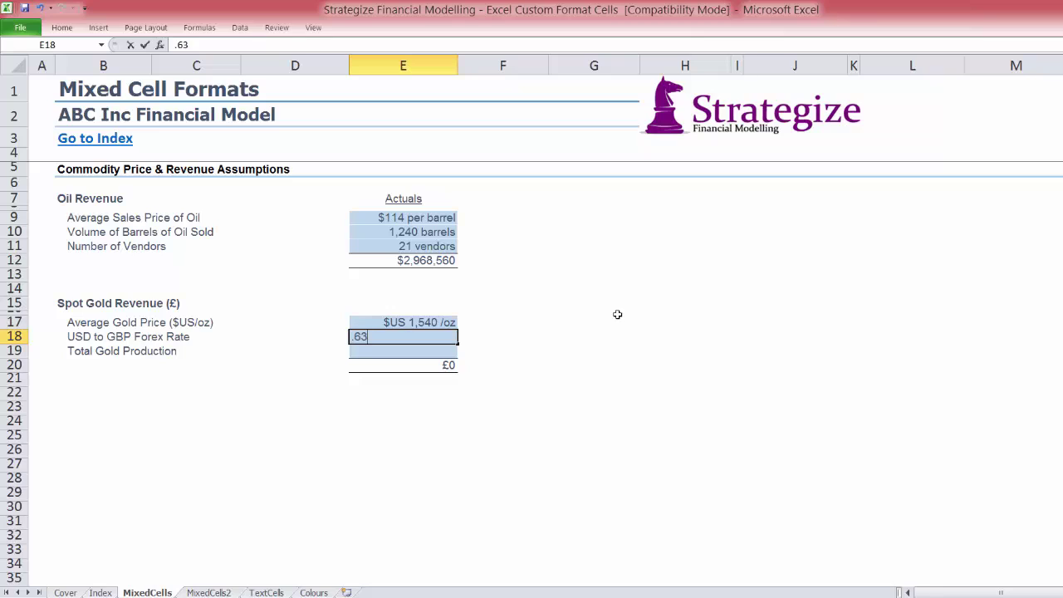
{"action": "key", "text": "Return"}
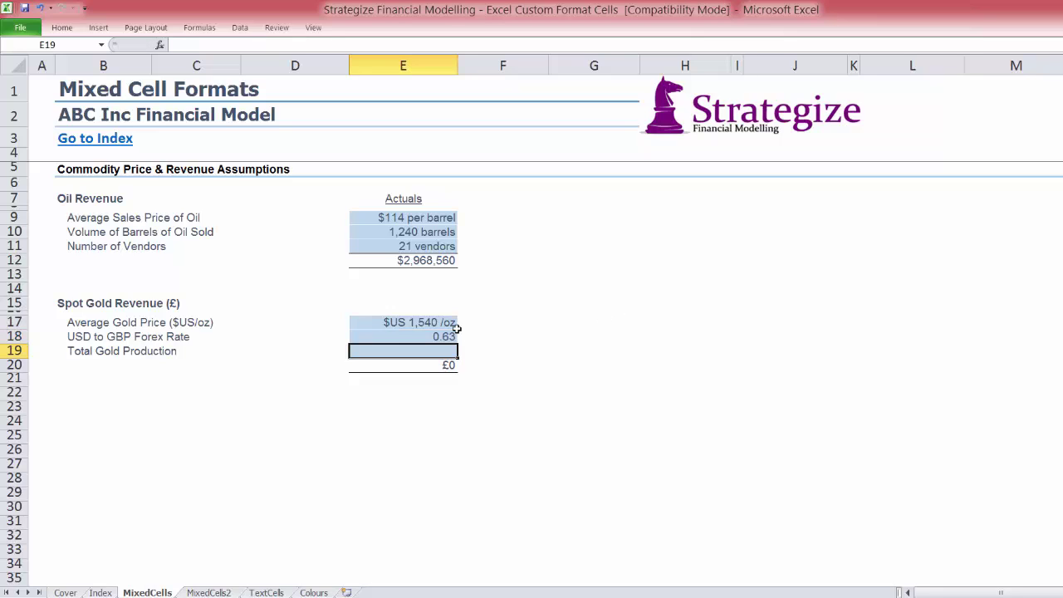
{"action": "type", "text": "2500"}
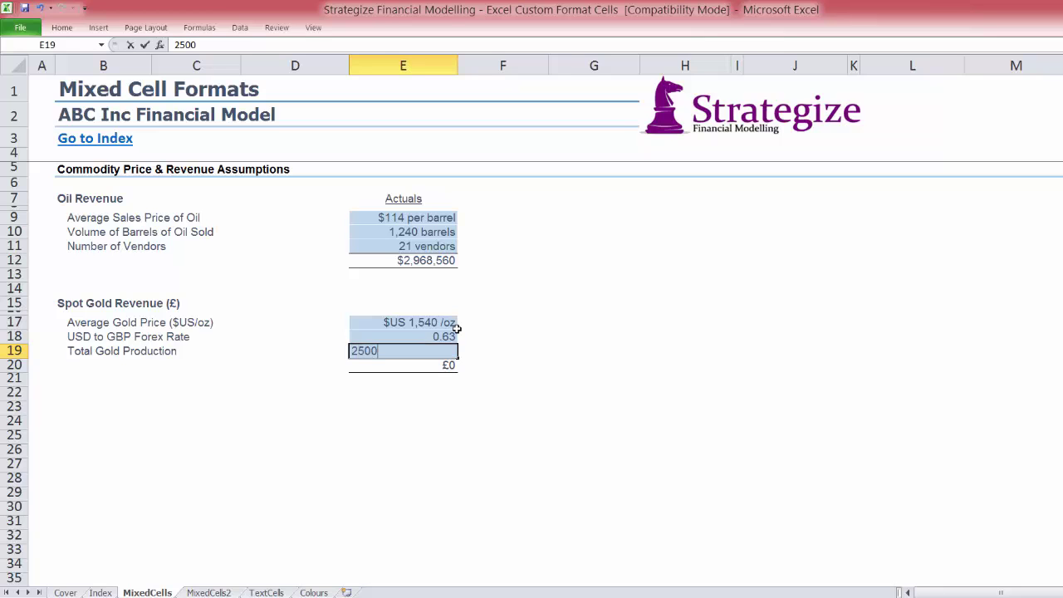
{"action": "key", "text": "Return"}
Step: Give the Total Gold Production value in E19 the custom number format #,##0 "oz"
{"action": "key", "text": "Up"}
{"action": "key", "text": "ctrl+1"}
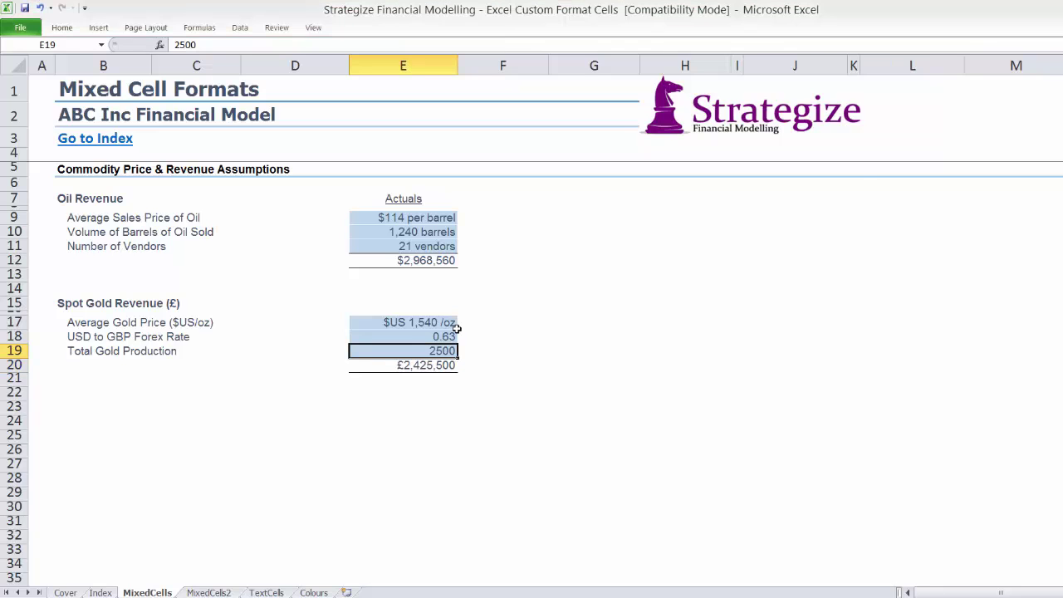
{"action": "left_click", "coordinate": [520, 262]}
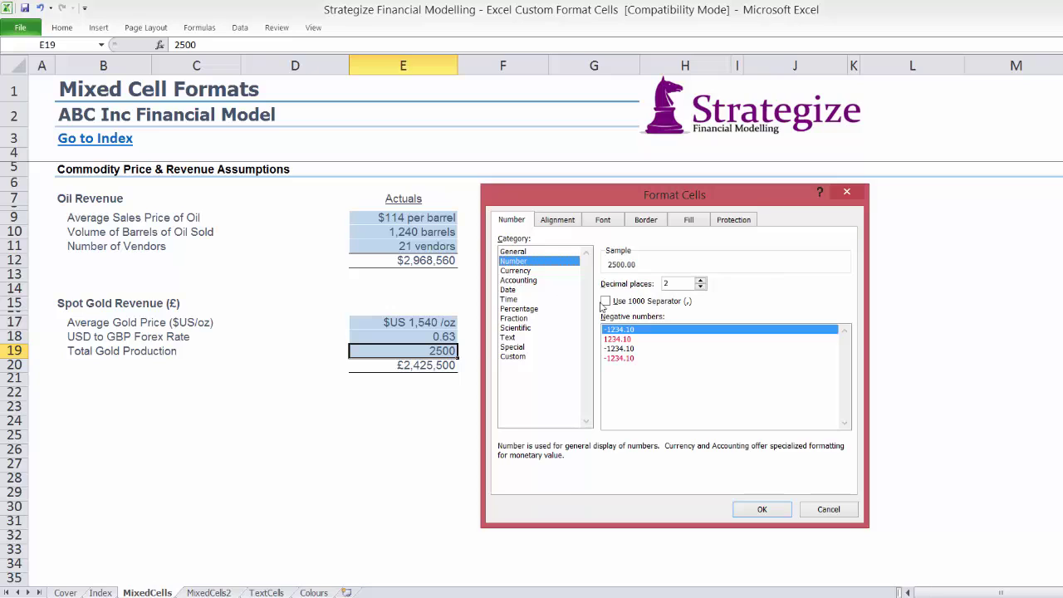
{"action": "left_click", "coordinate": [606, 302]}
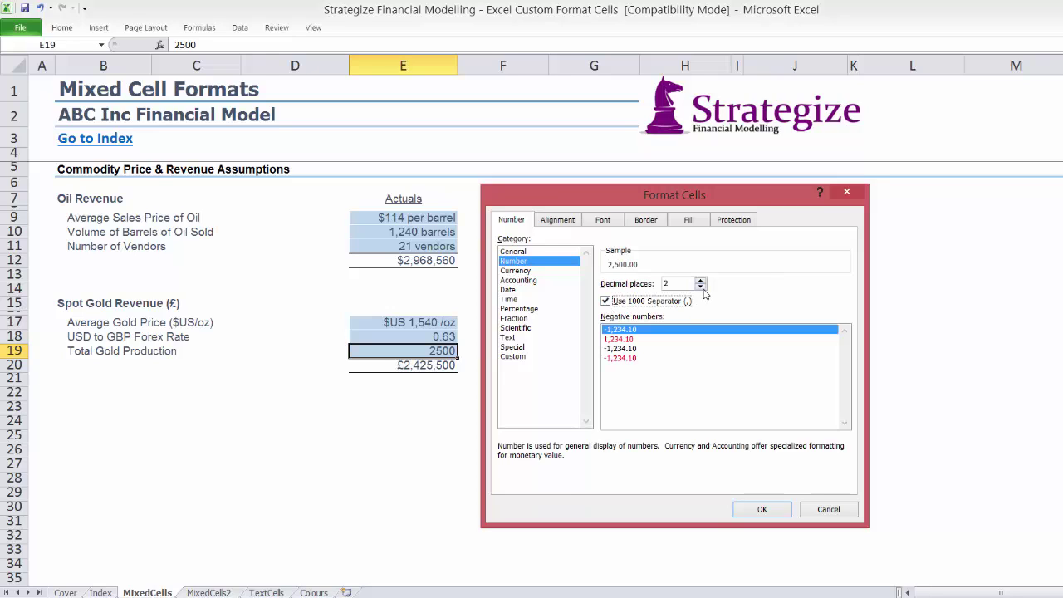
{"action": "left_click", "coordinate": [700, 287]}
{"action": "left_click", "coordinate": [700, 287]}
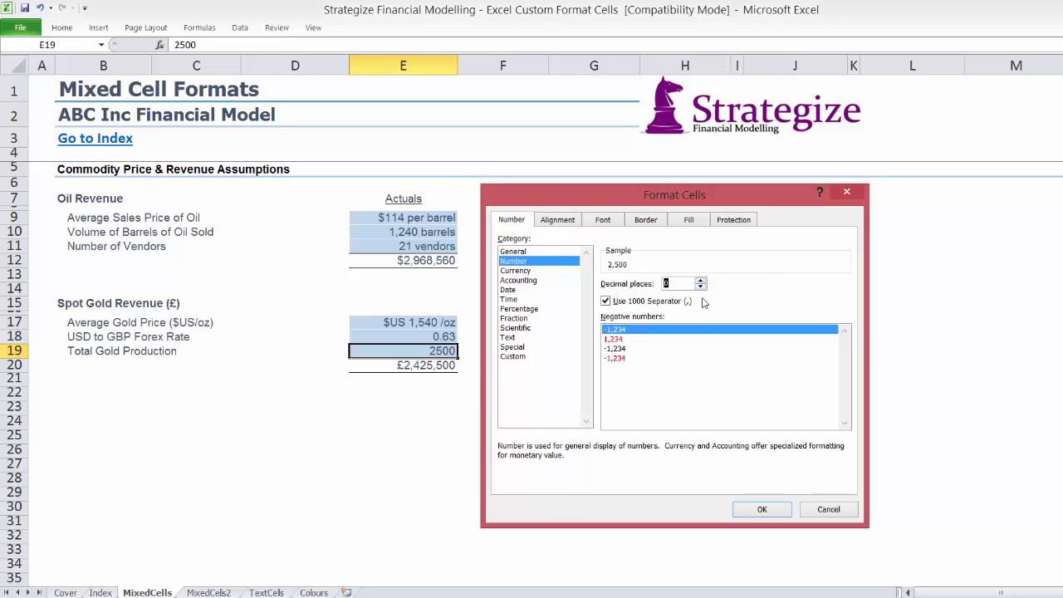
{"action": "left_click", "coordinate": [552, 357]}
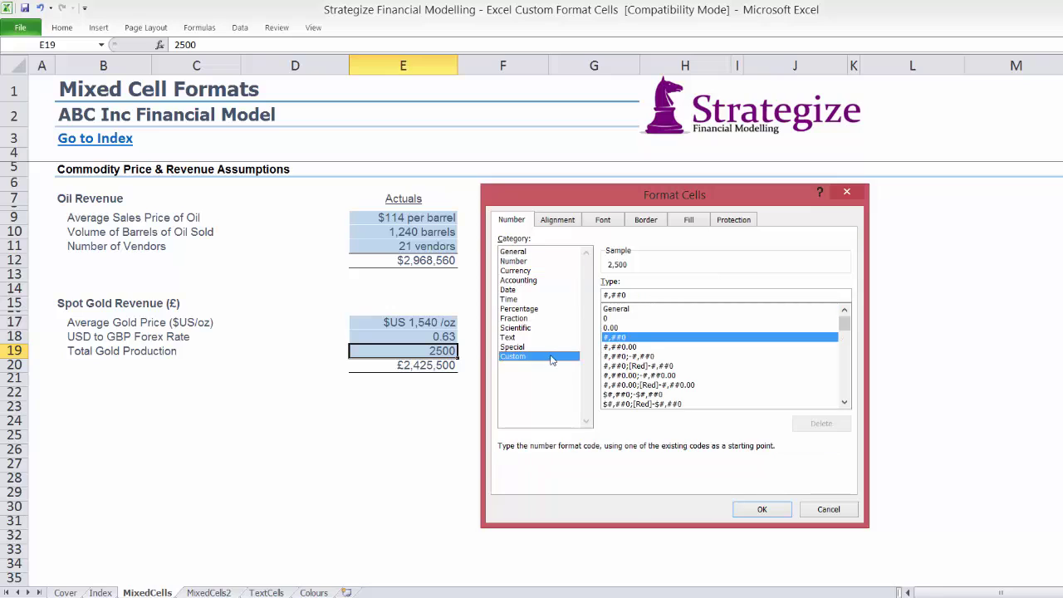
{"action": "left_click", "coordinate": [658, 298]}
{"action": "type", "text": "\""}
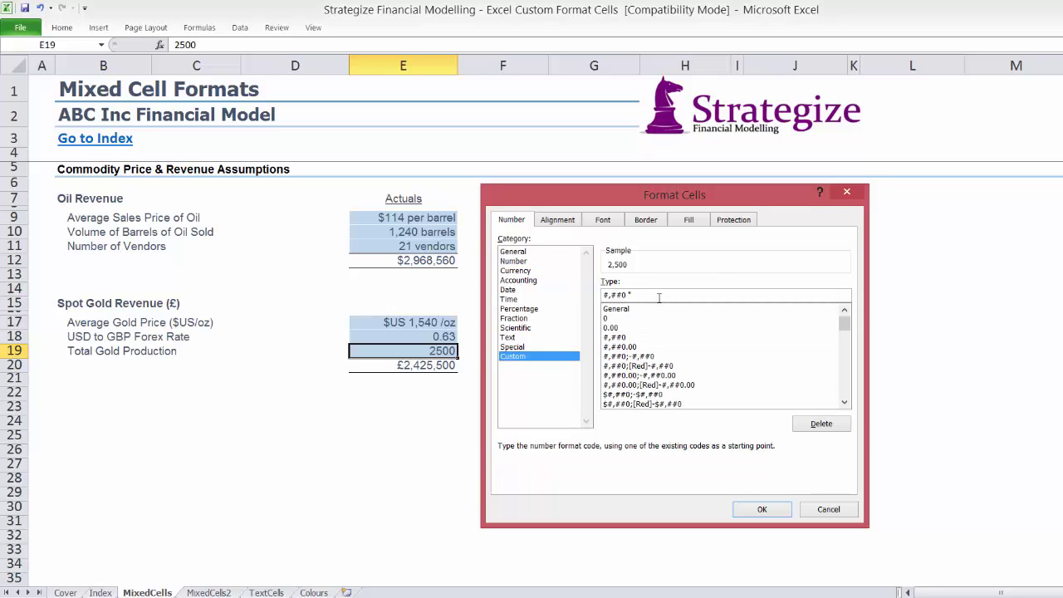
{"action": "type", "text": "oz\""}
{"action": "left_click", "coordinate": [755, 509]}
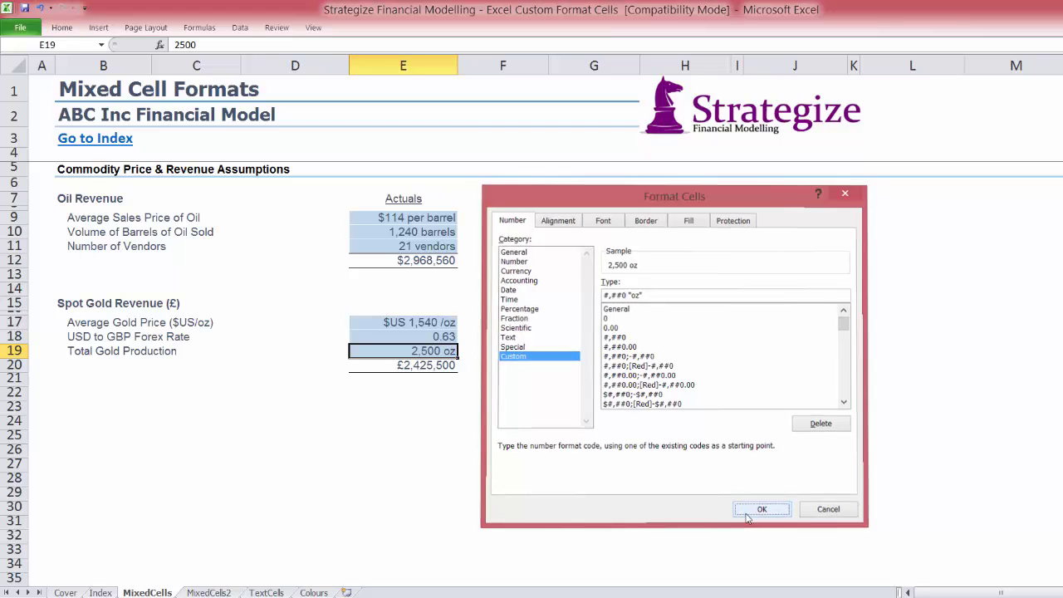
Step: Test calculating with the gold cells by entering =E17*E19 in F17, and clear that cell again
{"action": "left_click", "coordinate": [526, 327]}
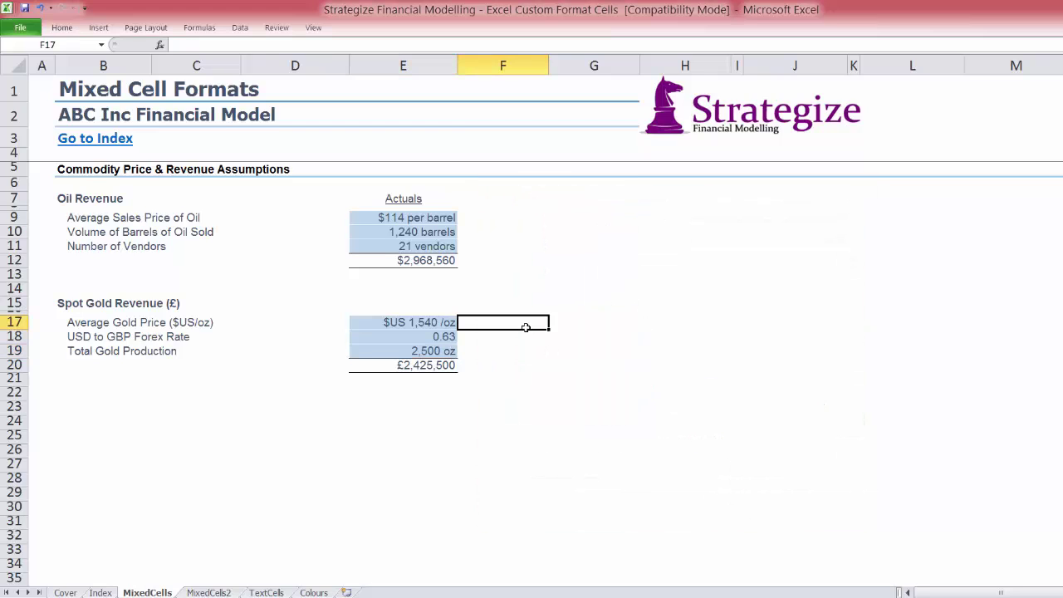
{"action": "type", "text": "="}
{"action": "left_click", "coordinate": [411, 322]}
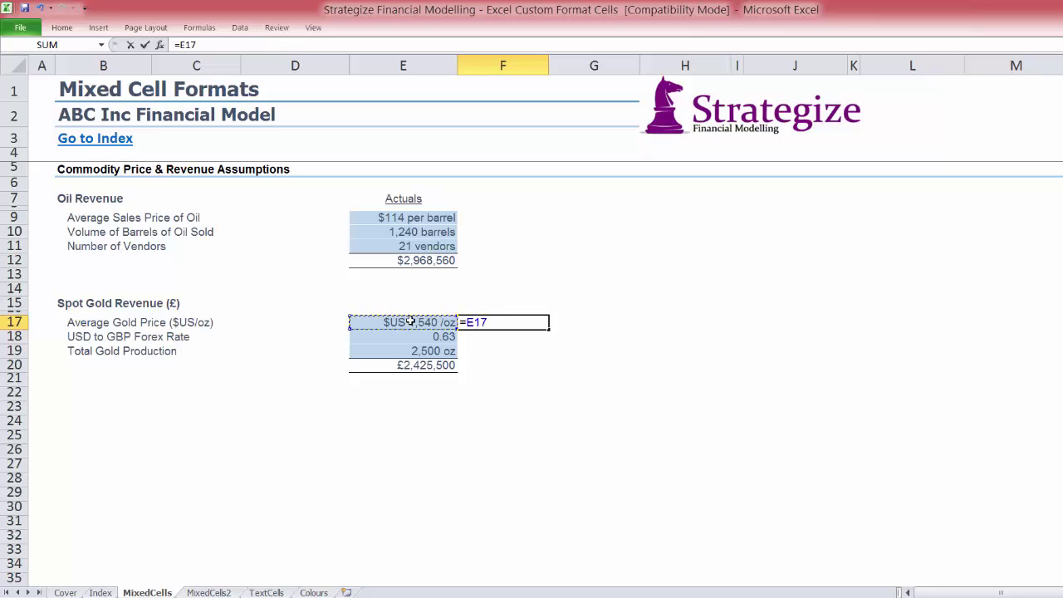
{"action": "type", "text": "*"}
{"action": "left_click", "coordinate": [409, 352]}
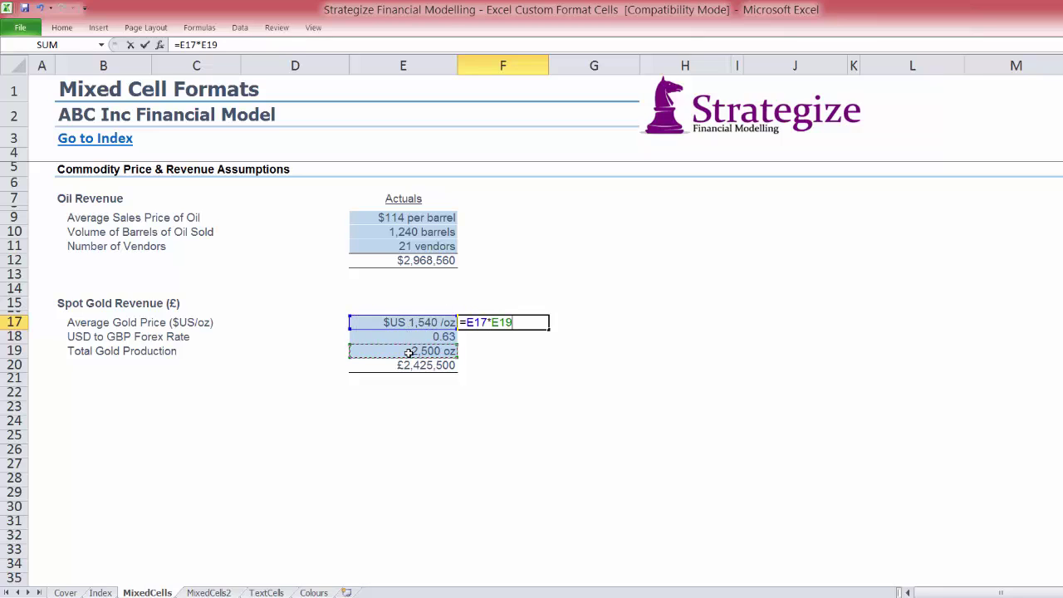
{"action": "key", "text": "Return"}
{"action": "key", "text": "Up"}
{"action": "key", "text": "Delete"}
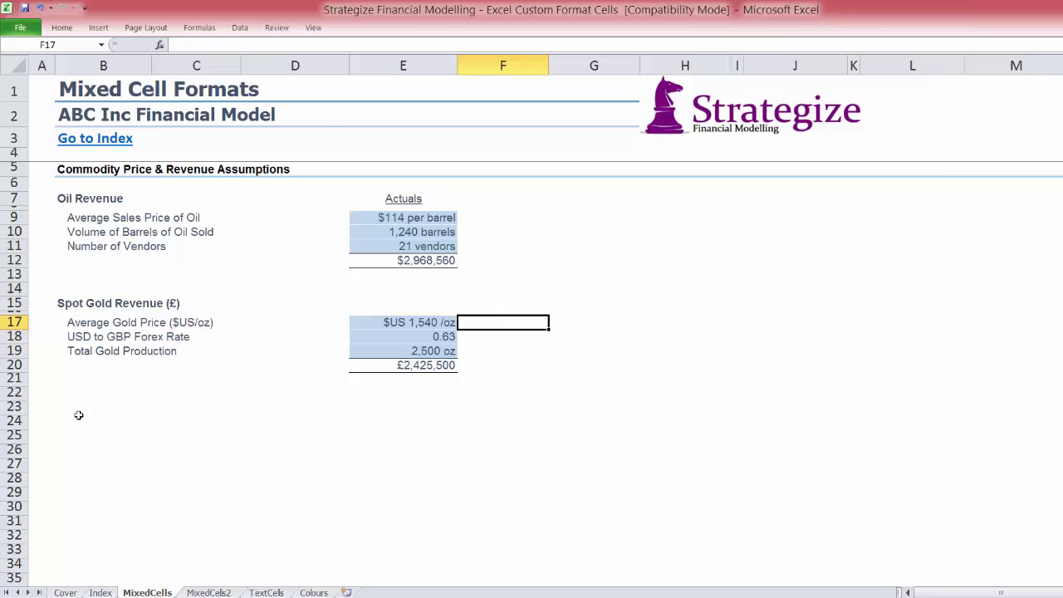
Step: Go to the Mixed Cell Formats - Advanced sheet through the index and open the cell formatting for Net income in row 24, 2013 to 2020
{"action": "left_click", "coordinate": [107, 138]}
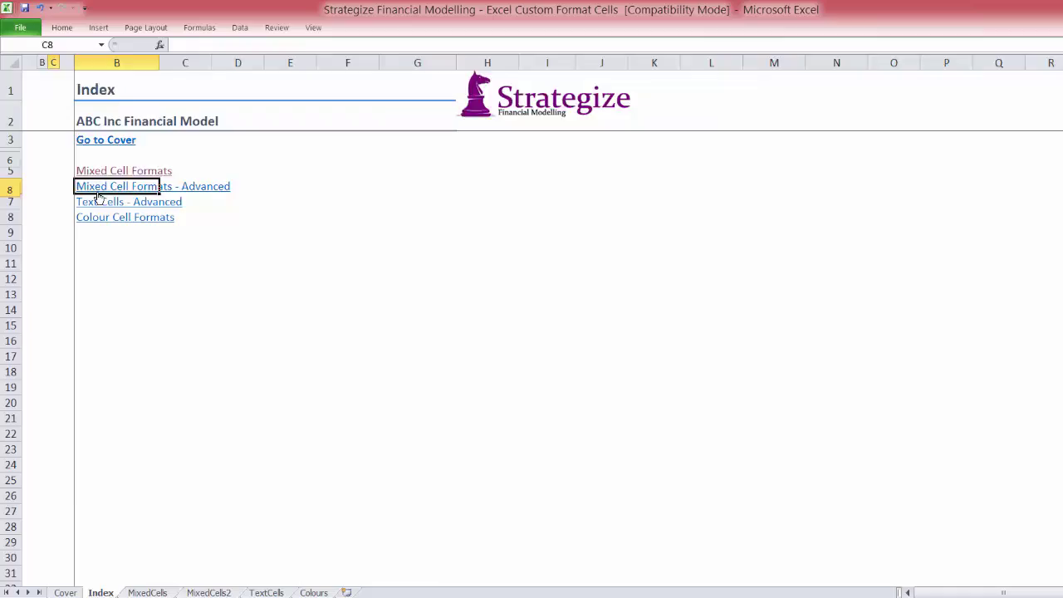
{"action": "left_click", "coordinate": [97, 187]}
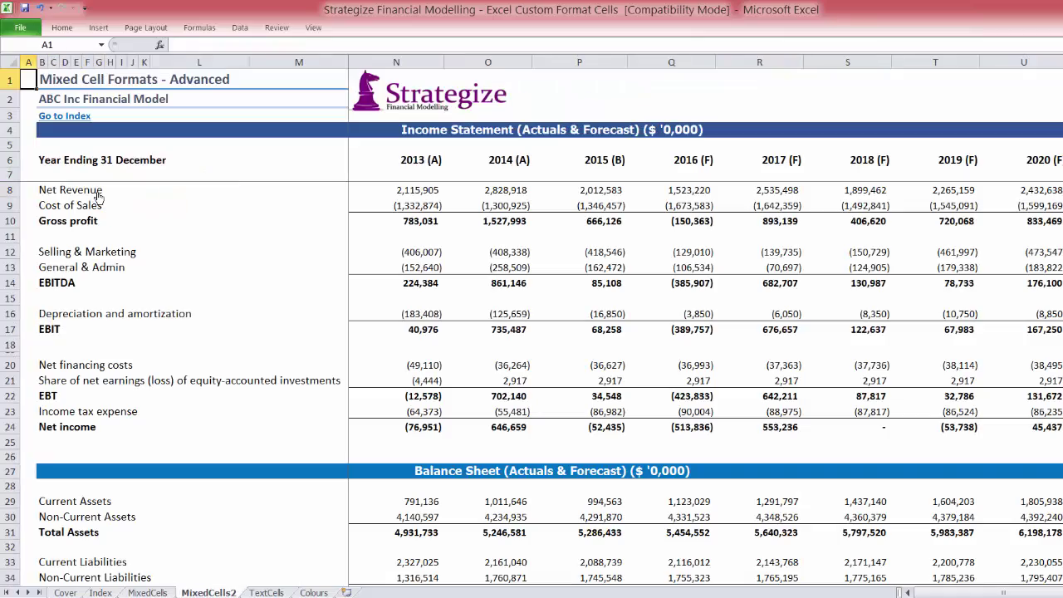
{"action": "left_click", "coordinate": [397, 427]}
{"action": "left_click_drag", "start_coordinate": [629, 418], "coordinate": [988, 429]}
{"action": "key", "text": "ctrl+1"}
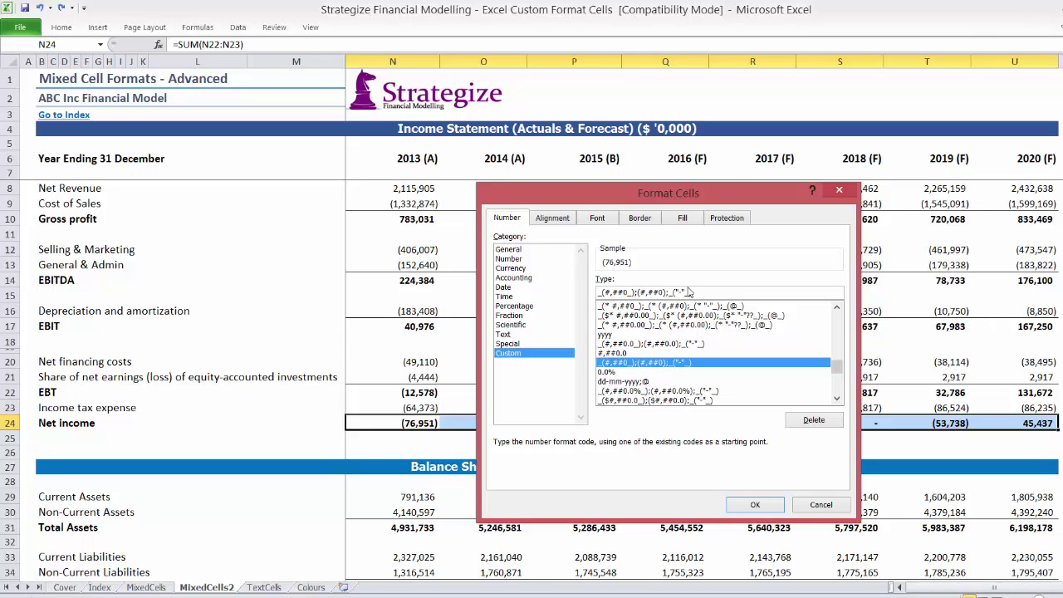
Step: Change the positive-number section of the Net income custom format to _(* #,##0 "Profit"_)
{"action": "type", "text": "*"}
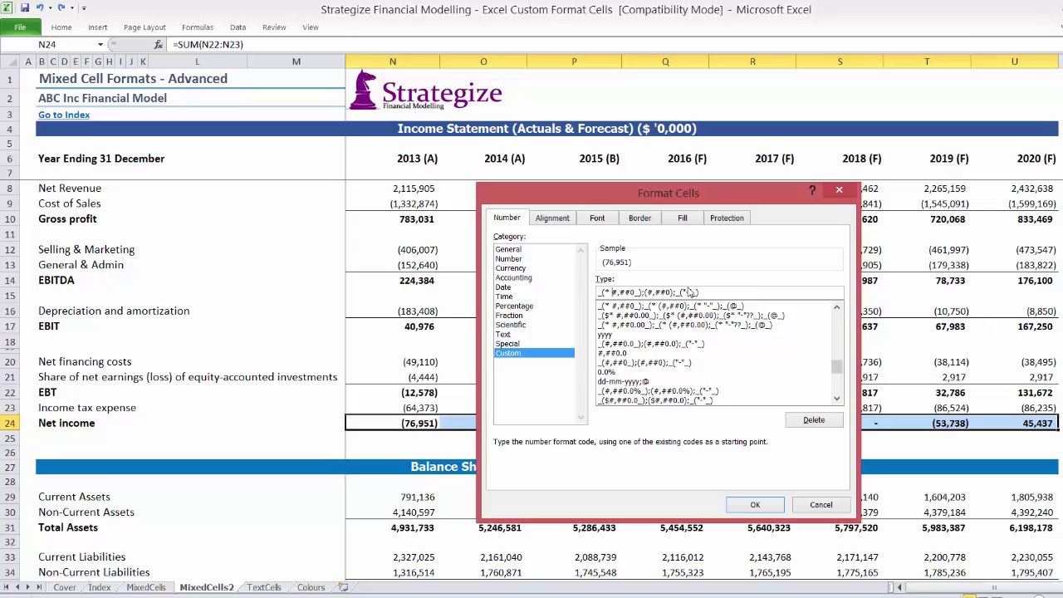
{"action": "key", "text": "Right"}
{"action": "key", "text": "Right"}
{"action": "key", "text": "Right"}
{"action": "key", "text": "Right"}
{"action": "key", "text": "Right"}
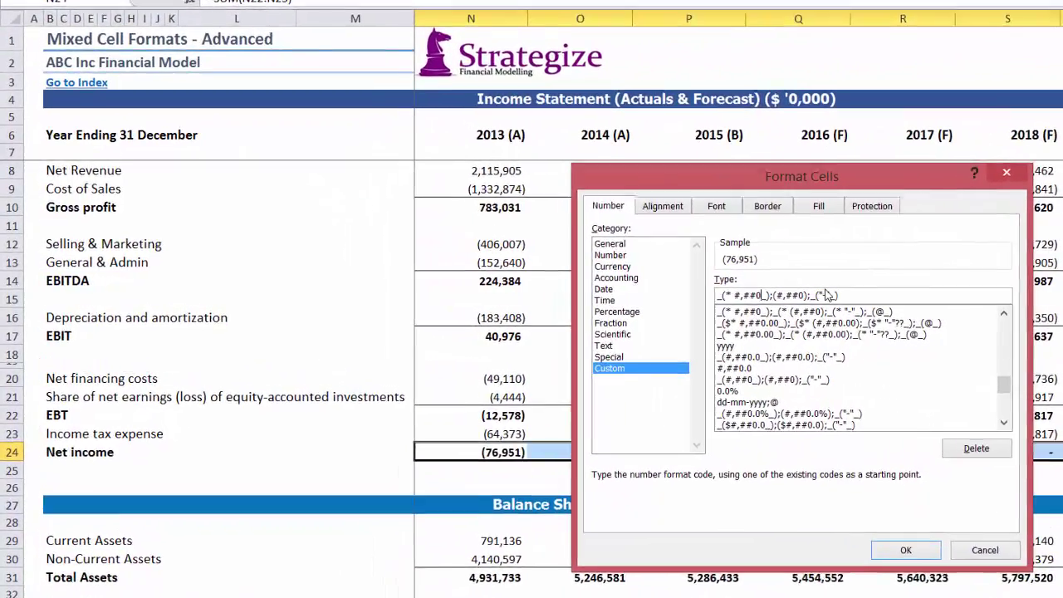
{"action": "type", "text": "\"Pro"}
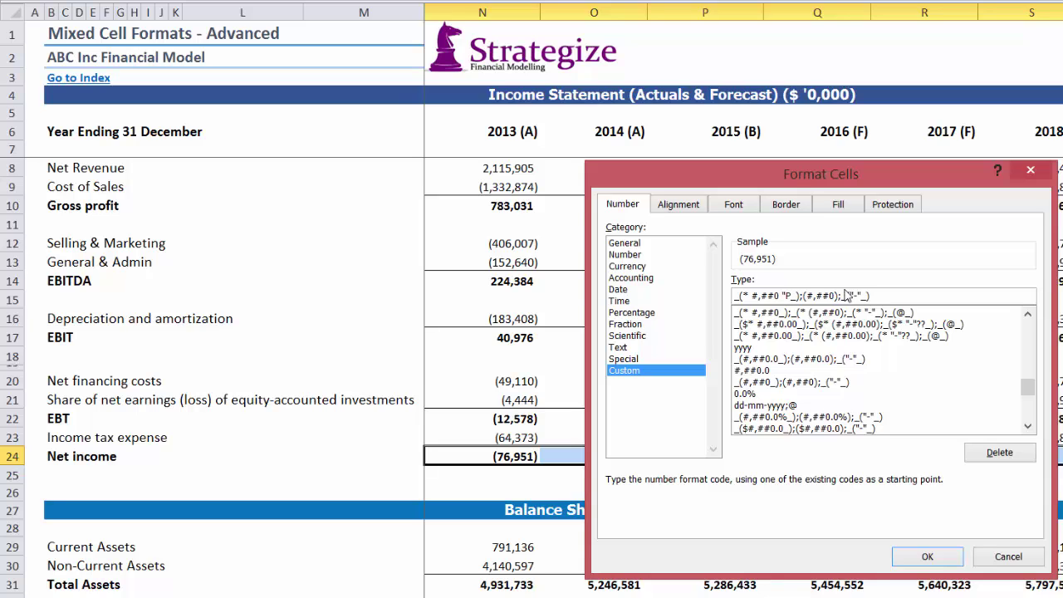
{"action": "type", "text": "fit"}
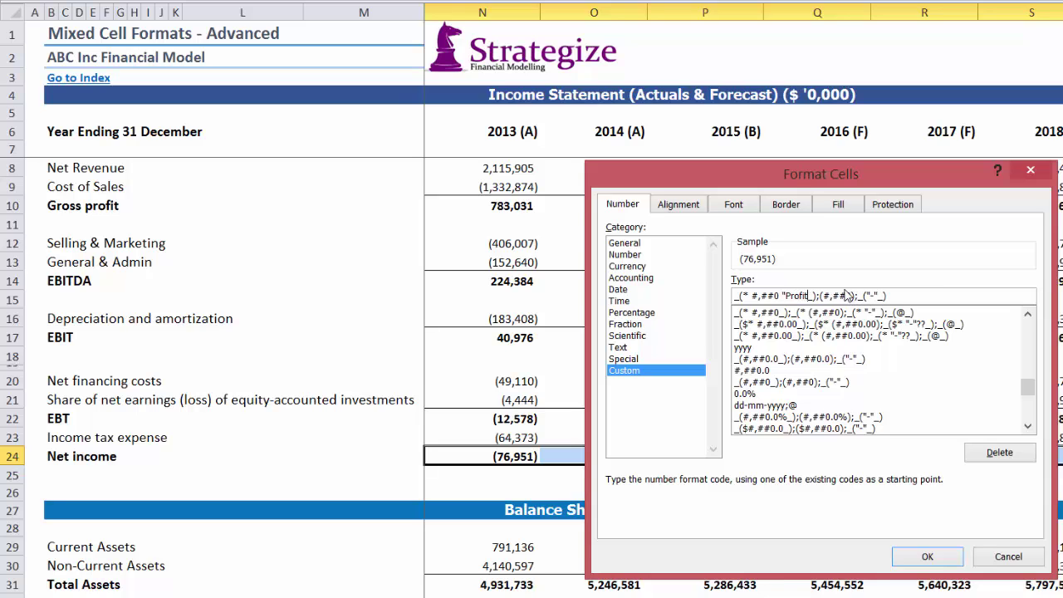
{"action": "type", "text": "\""}
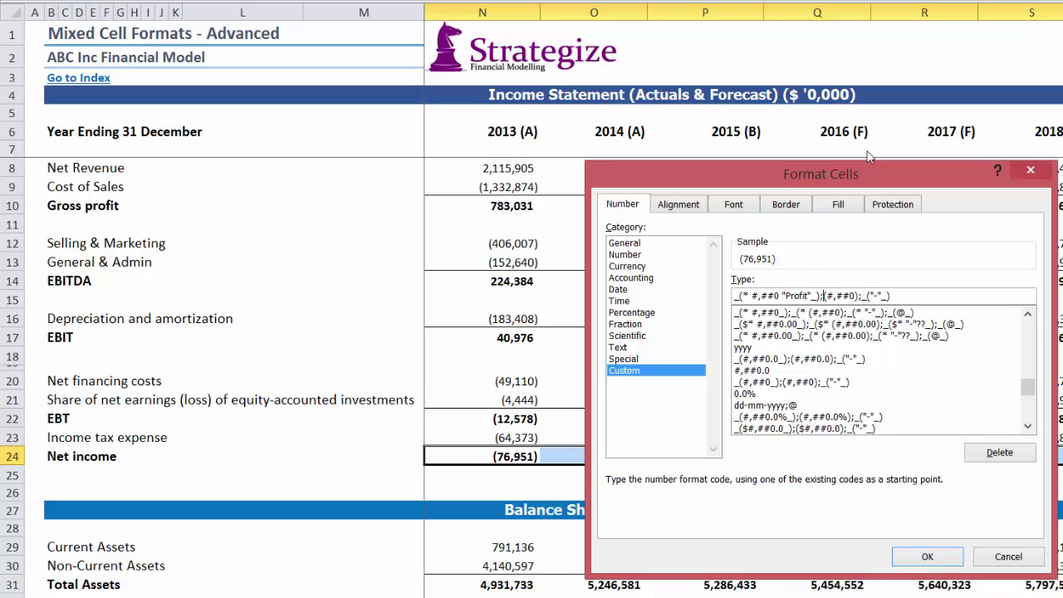
Step: Change the negative-number section of the Net income custom format to [Color3]_(* (#,##0) "Loss"
{"action": "type", "text": "[Color"}
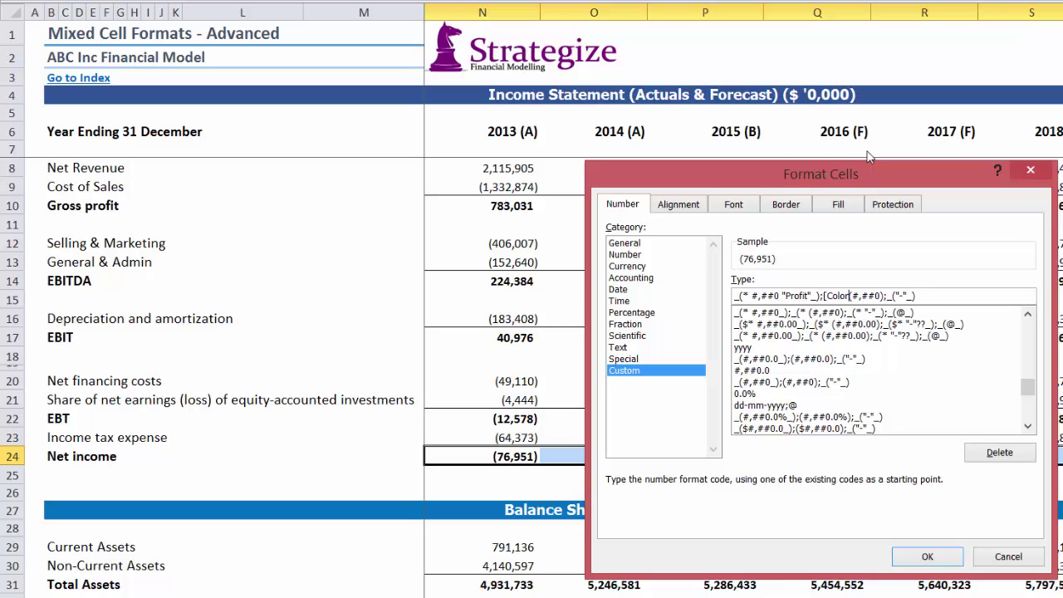
{"action": "type", "text": "3]_"}
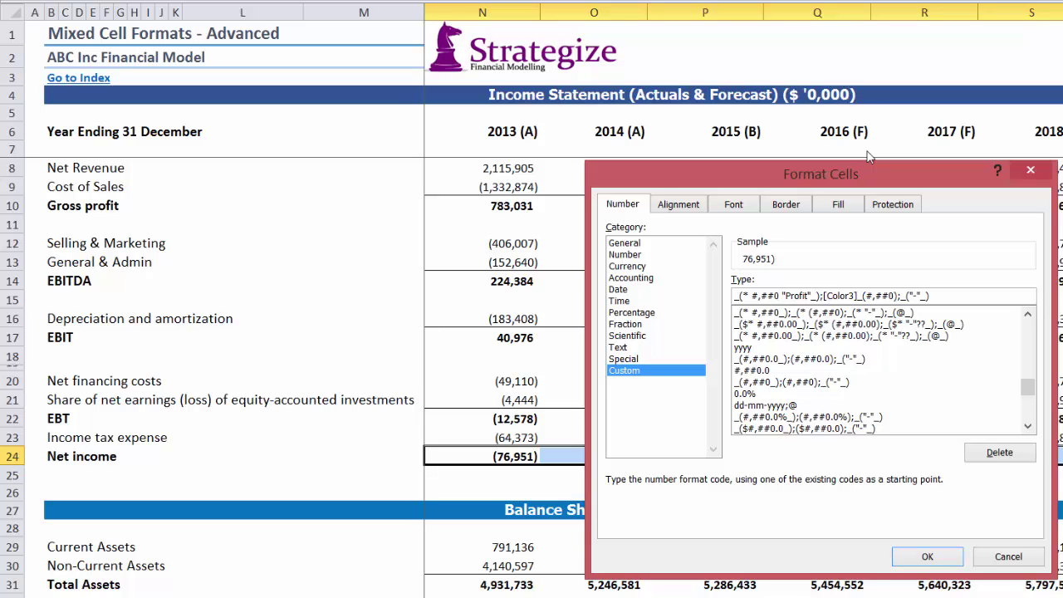
{"action": "type", "text": "("}
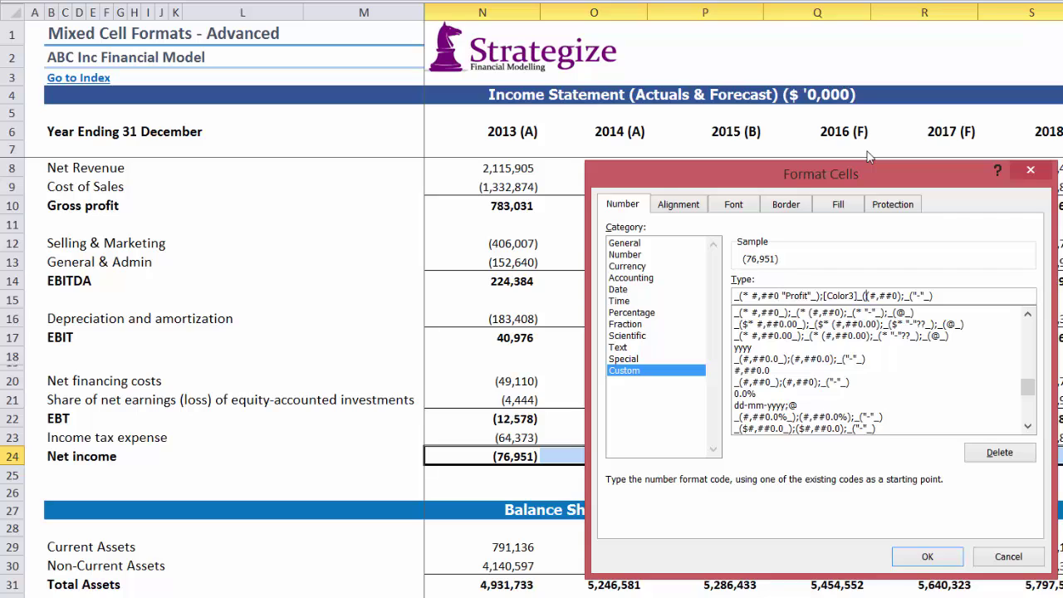
{"action": "type", "text": "*"}
{"action": "key", "text": "Right"}
{"action": "key", "text": "Right"}
{"action": "type", "text": "\"Lo"}
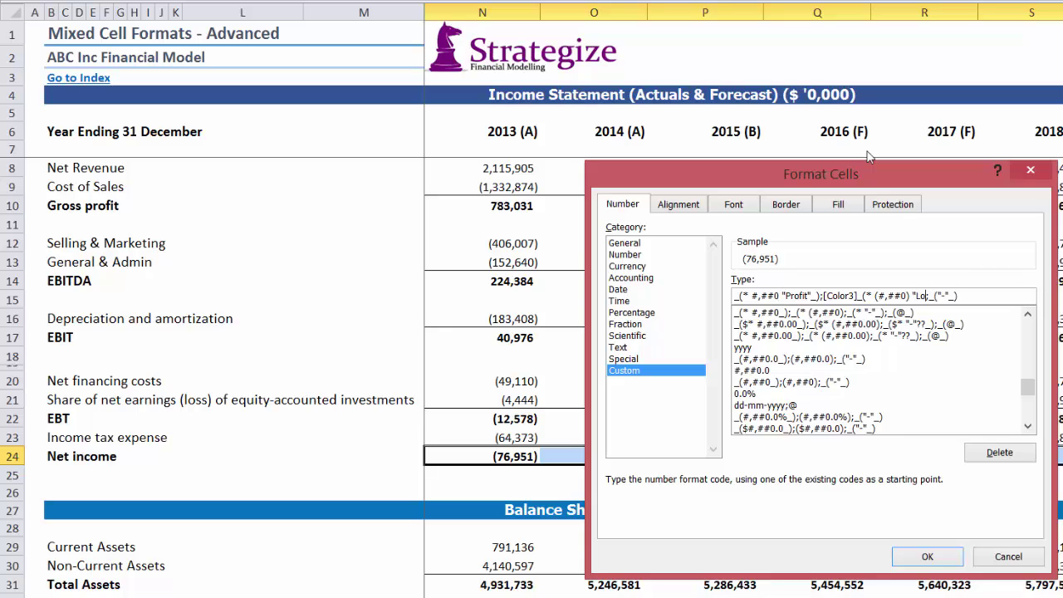
{"action": "type", "text": "ss\";"}
Step: Change the zero section of the Net income custom format to [Color46]_(* "0" "Break-Even"_) and apply the format
{"action": "type", "text": "[Color46]"}
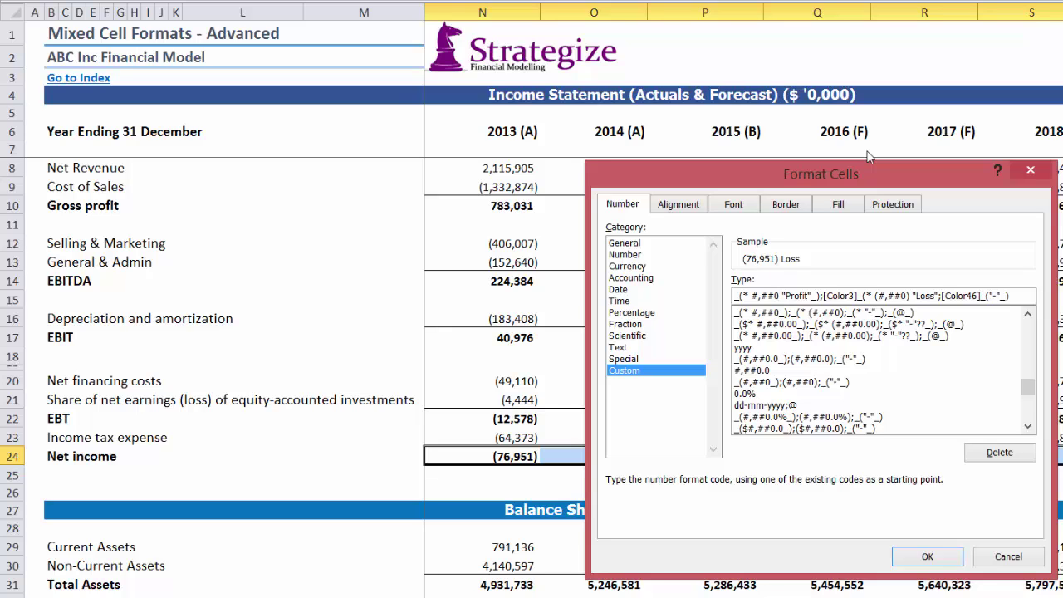
{"action": "key", "text": "Right"}
{"action": "type", "text": "*"}
{"action": "key", "text": "shift+Right"}
{"action": "type", "text": "0\""}
{"action": "type", "text": " \"Bre"}
{"action": "type", "text": "ak-"}
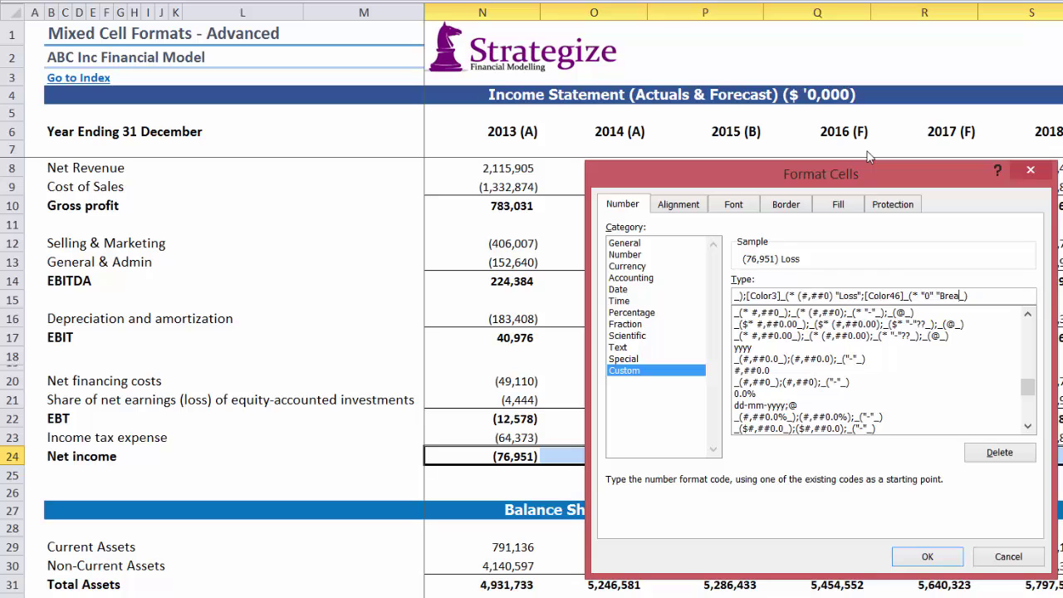
{"action": "type", "text": "Even\""}
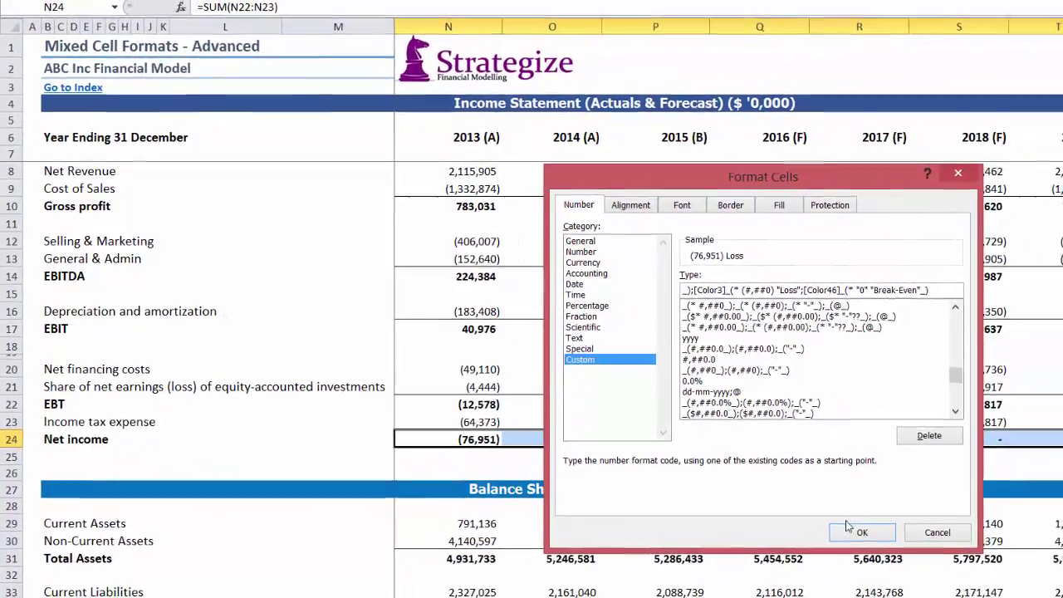
{"action": "left_click", "coordinate": [809, 517]}
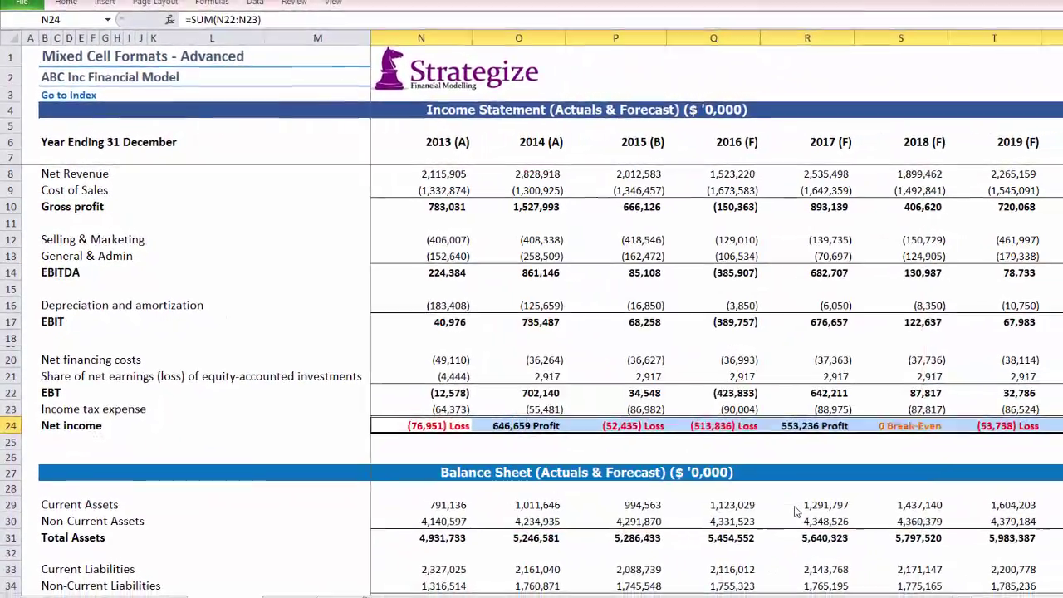
Step: Inspect the Net income cells for 2013, 2014, 2015 and 2018 and the formulas behind their labels
{"action": "left_click", "coordinate": [406, 415]}
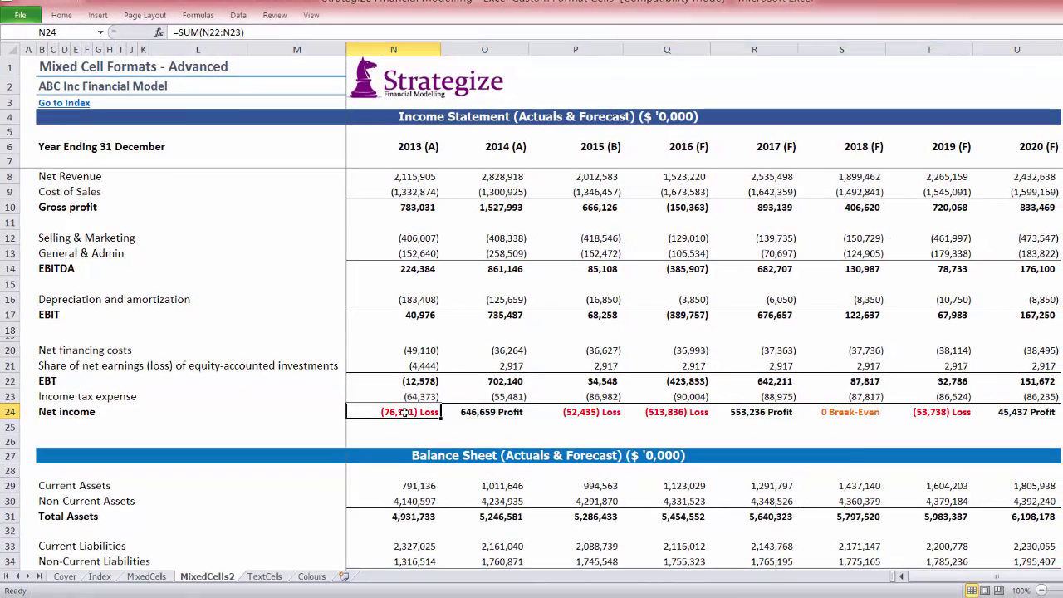
{"action": "left_click", "coordinate": [489, 412]}
{"action": "left_click", "coordinate": [579, 412]}
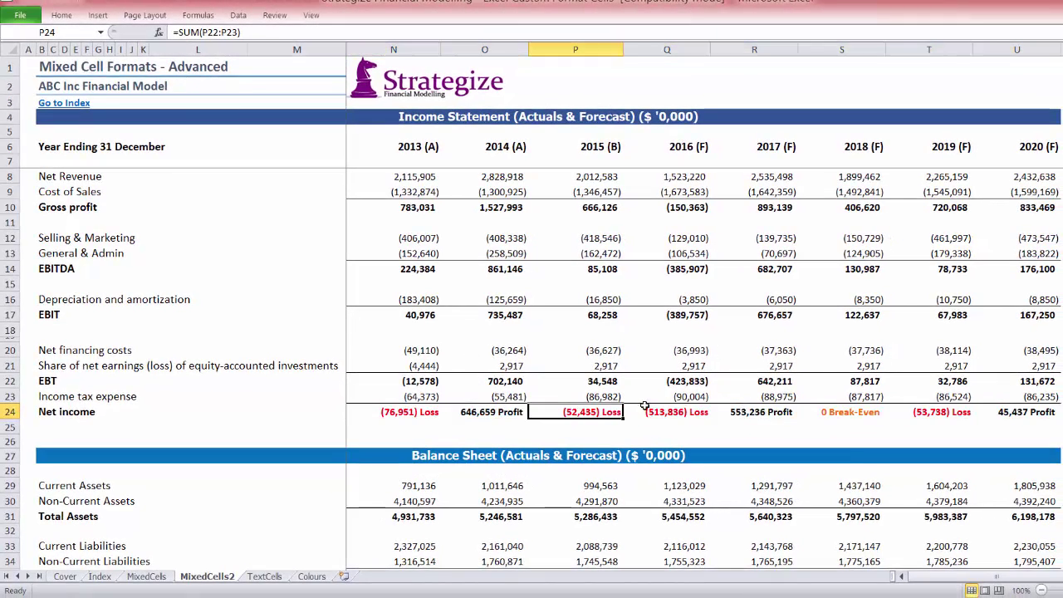
{"action": "left_click", "coordinate": [825, 412]}
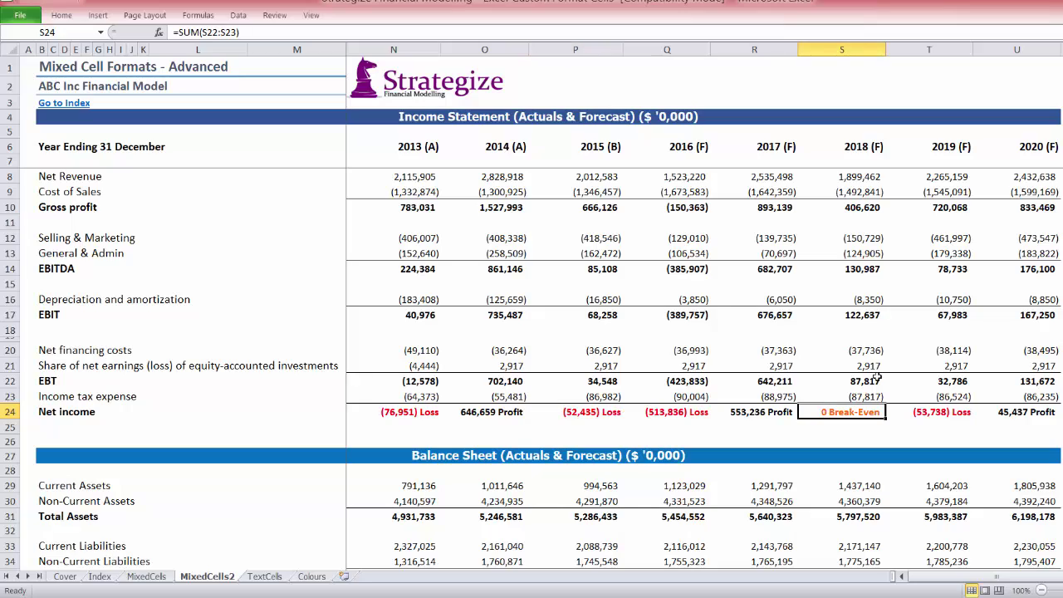
Step: For Net Cash in row 61, 2013 to 2020, choose the existing Profit/Loss/Break-Even custom format and remove its Break-Even section
{"action": "scroll", "coordinate": [1059, 267], "scroll_direction": "down", "scroll_amount": 10}
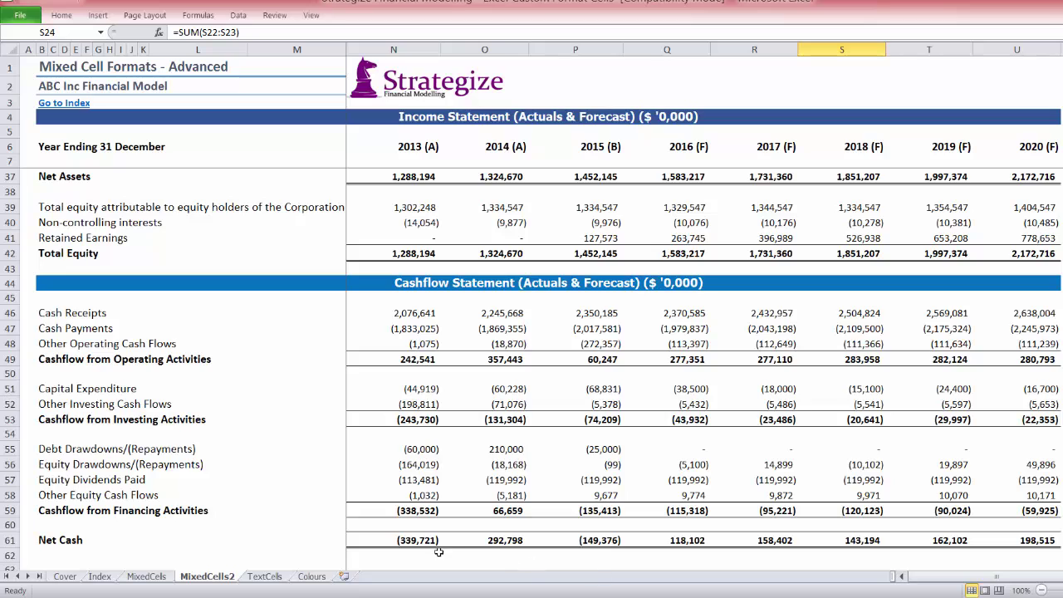
{"action": "left_click", "coordinate": [415, 541]}
{"action": "left_click_drag", "start_coordinate": [507, 530], "coordinate": [986, 536]}
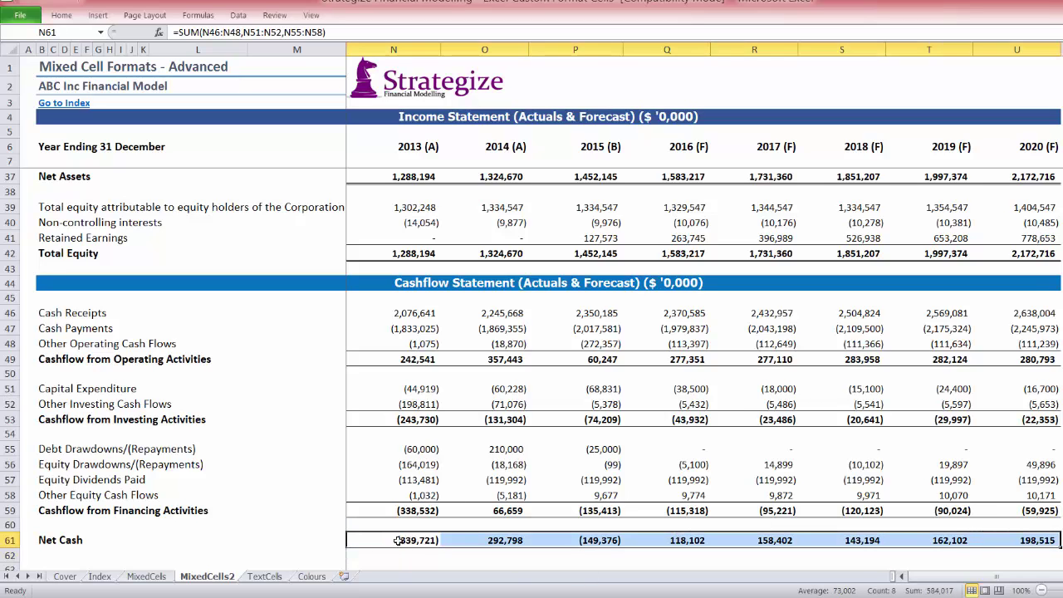
{"action": "key", "text": "ctrl+1"}
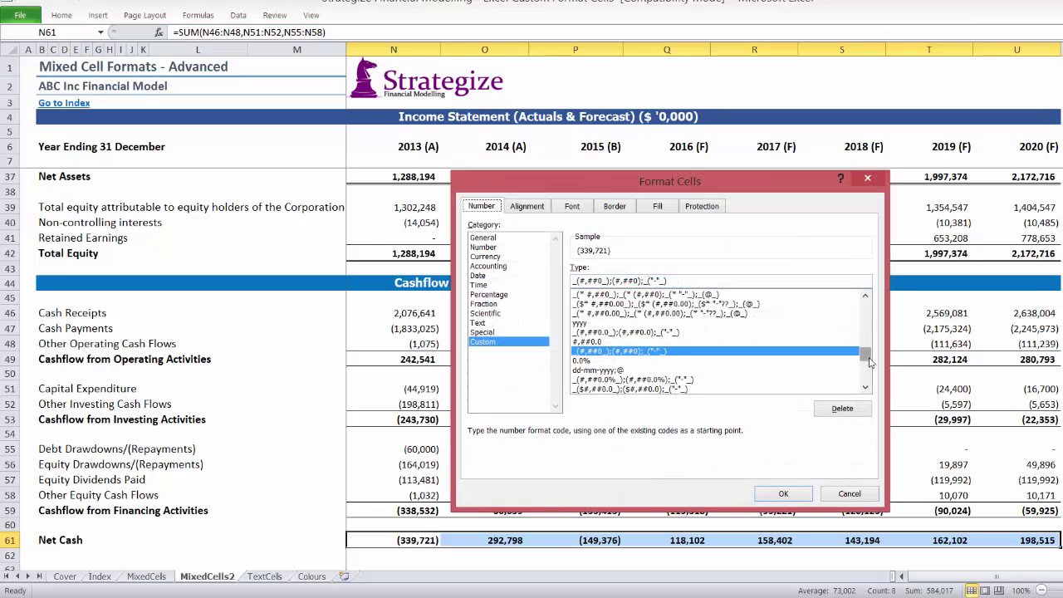
{"action": "left_click_drag", "start_coordinate": [868, 359], "coordinate": [869, 378]}
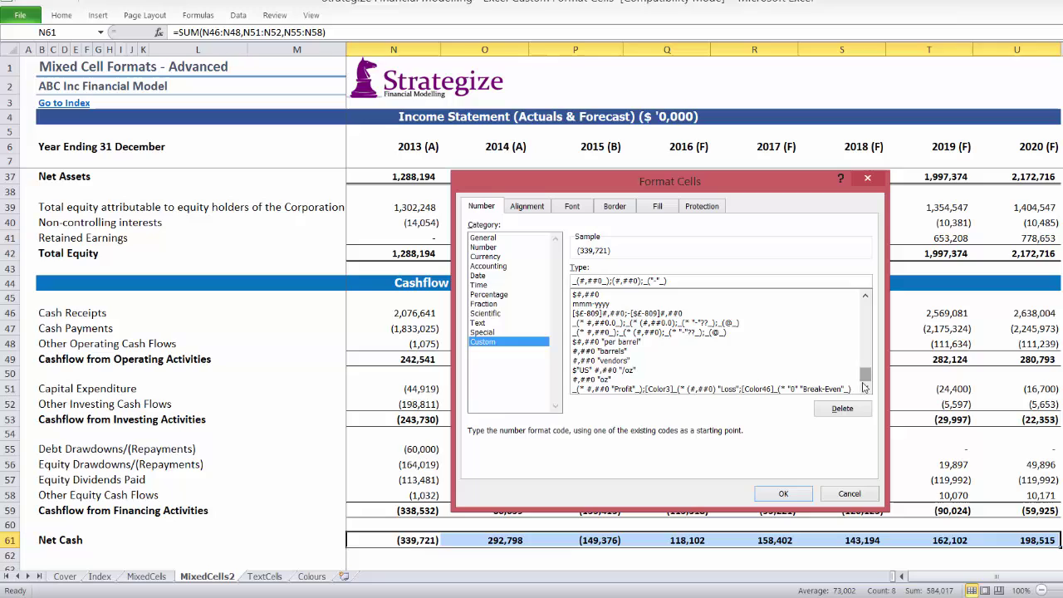
{"action": "left_click", "coordinate": [776, 390]}
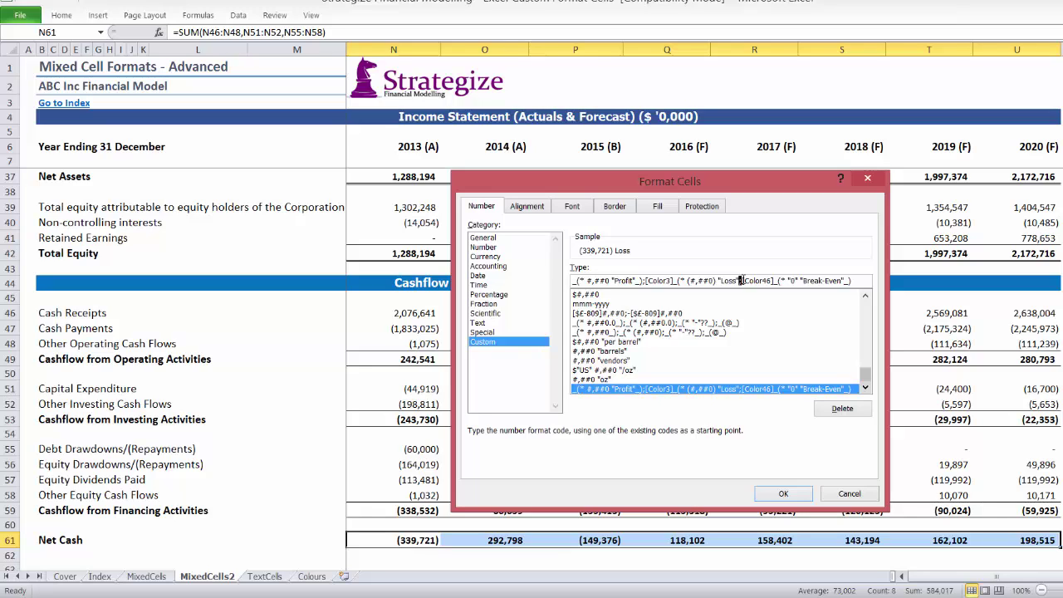
{"action": "left_click_drag", "start_coordinate": [740, 280], "coordinate": [861, 283]}
{"action": "key", "text": "Delete"}
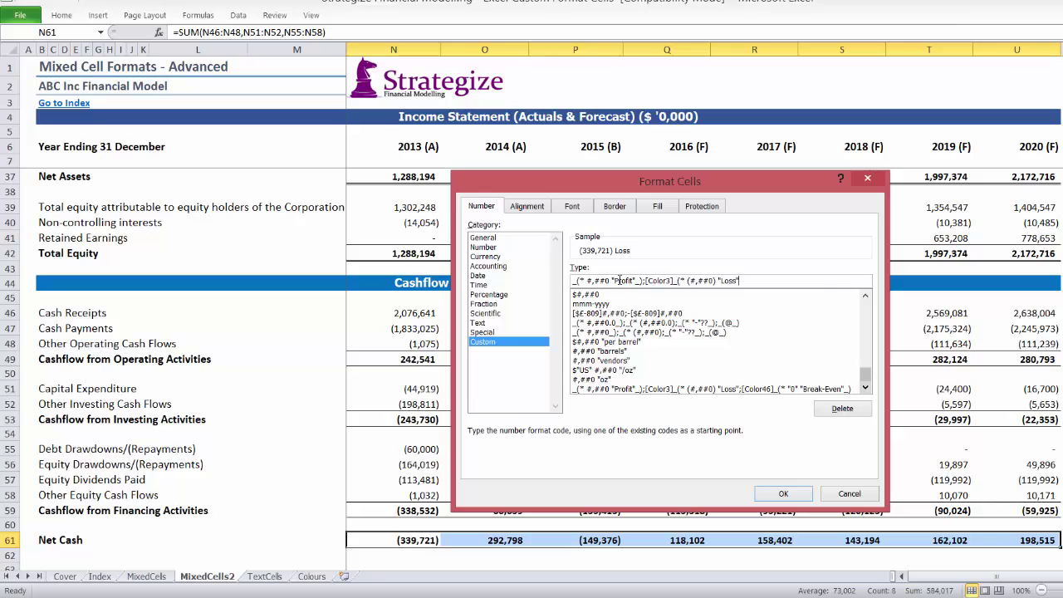
Step: Replace the format's "Profit" label with "Increase" and its "Loss" label with "Decrease", and apply it to Net Cash
{"action": "left_click_drag", "start_coordinate": [616, 281], "coordinate": [636, 281]}
{"action": "type", "text": "Incre"}
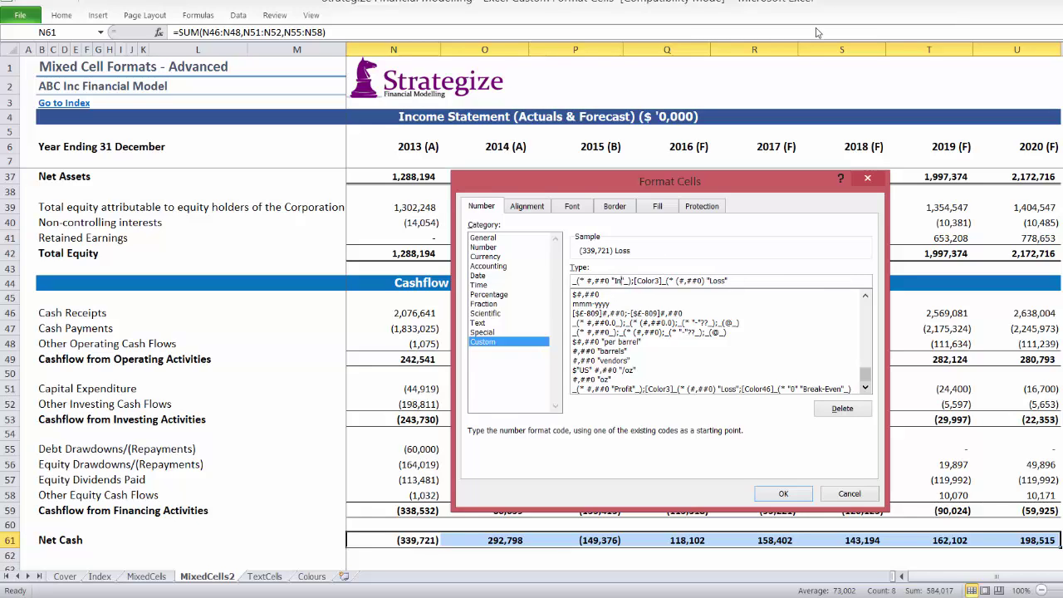
{"action": "type", "text": "ase"}
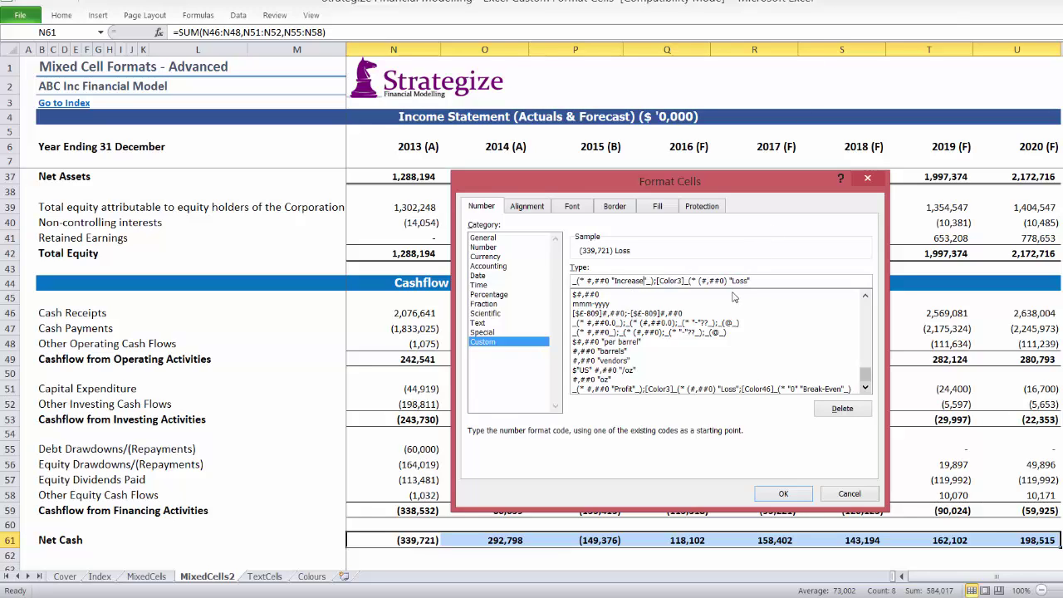
{"action": "key", "text": "BackSpace"}
{"action": "key", "text": "Delete"}
{"action": "key", "text": "Delete"}
{"action": "type", "text": "Decrease"}
{"action": "left_click", "coordinate": [781, 493]}
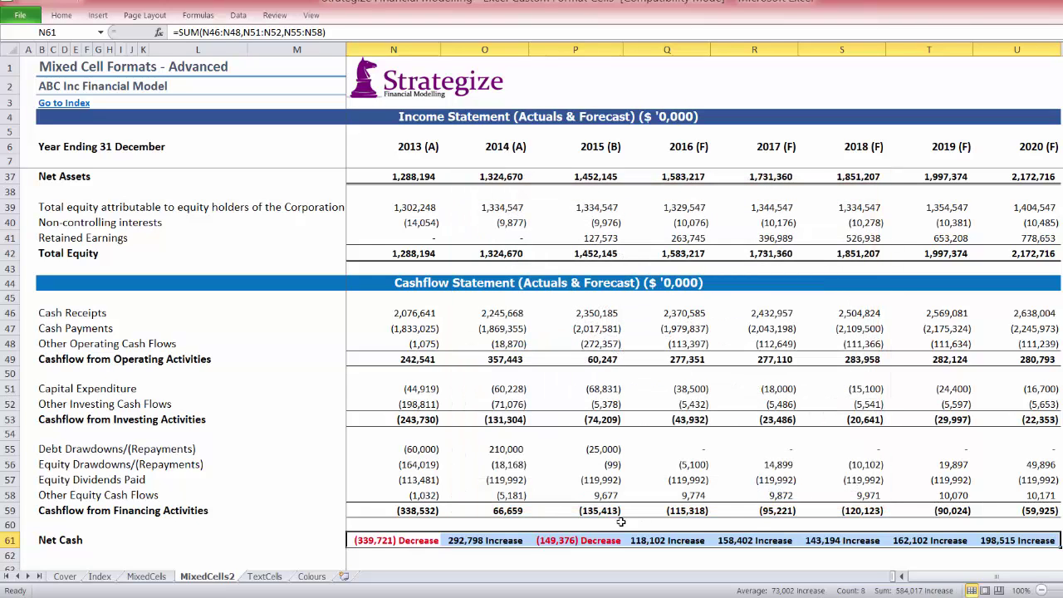
Step: Inspect the Net Cash cells for 2015 and 2016, and go to the Text Cells - Advanced sheet through the index
{"action": "left_click", "coordinate": [599, 539]}
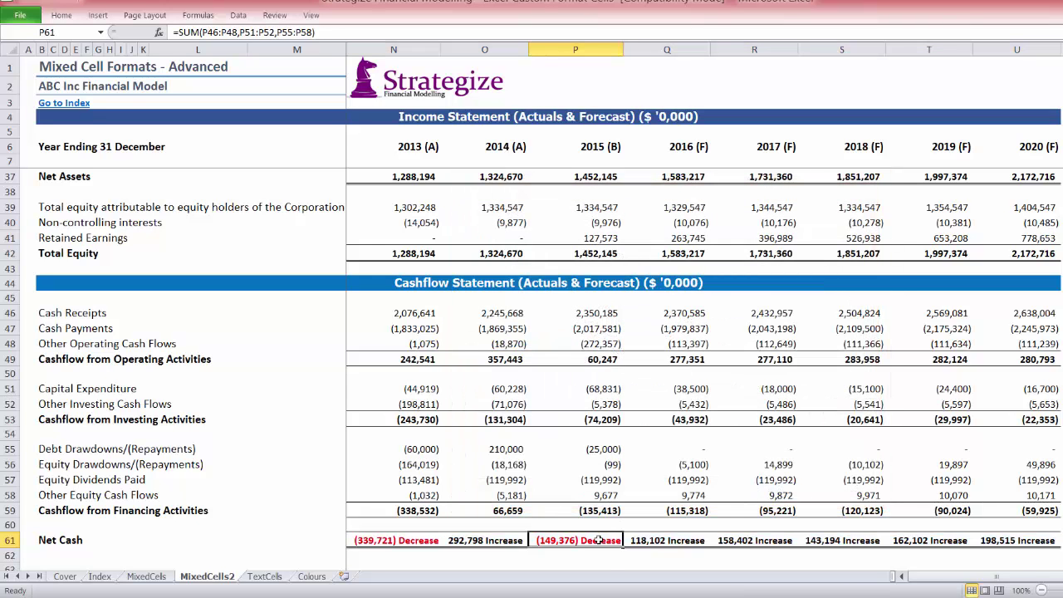
{"action": "left_click", "coordinate": [661, 538]}
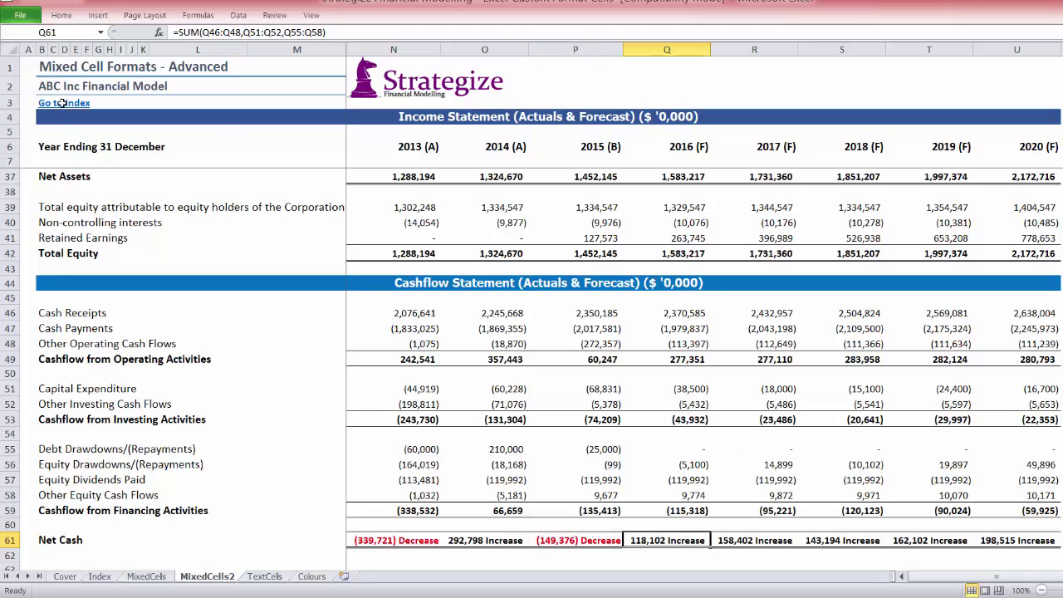
{"action": "left_click", "coordinate": [48, 104]}
{"action": "left_click", "coordinate": [47, 105]}
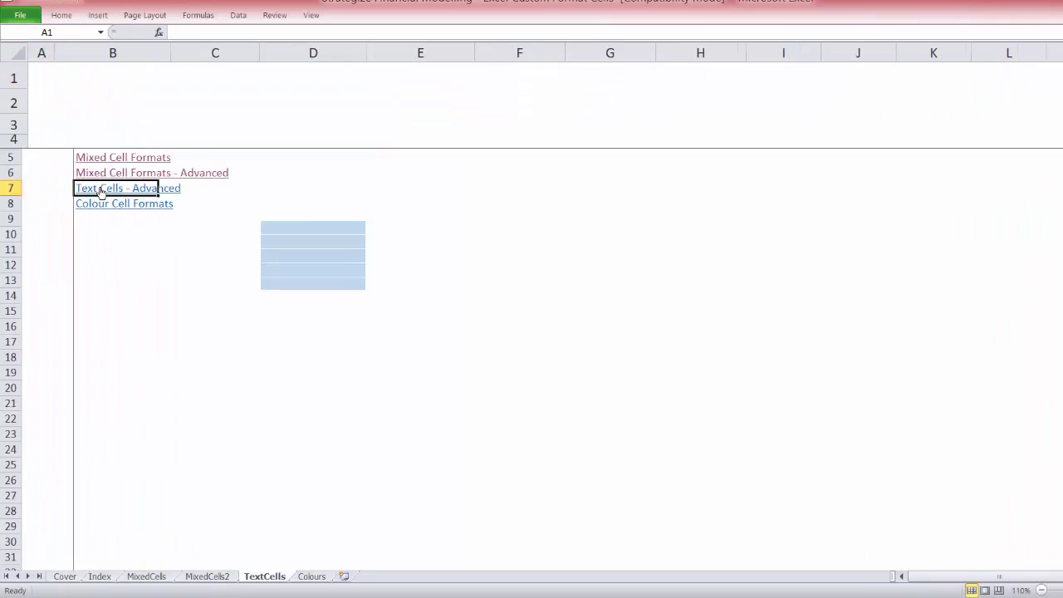
Step: Enter the business units Alpha, Beta, Gamma and Theta in cells B9 to B12
{"action": "left_click", "coordinate": [101, 232]}
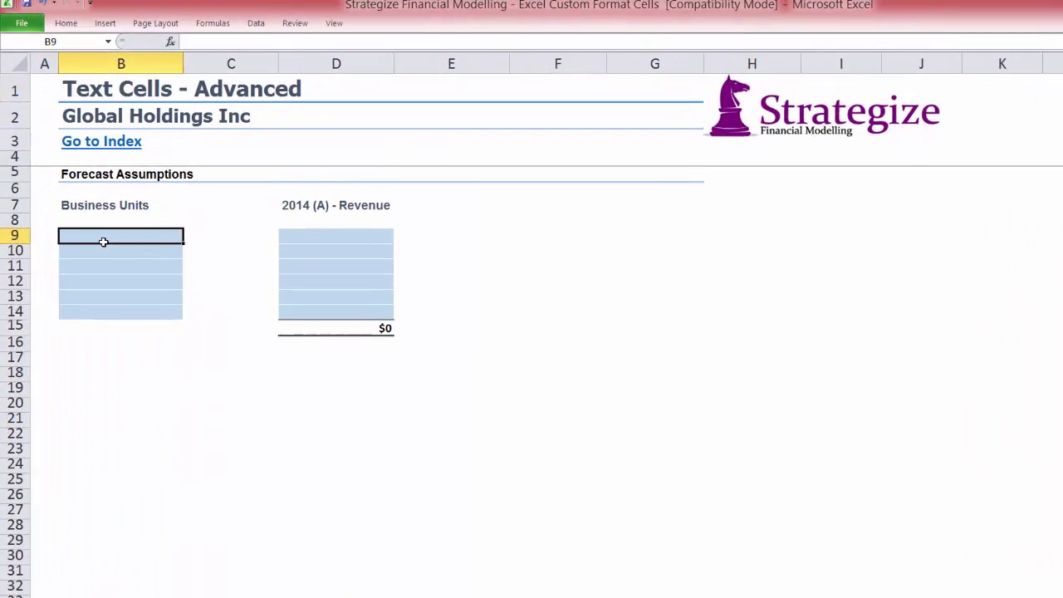
{"action": "type", "text": "Alpha"}
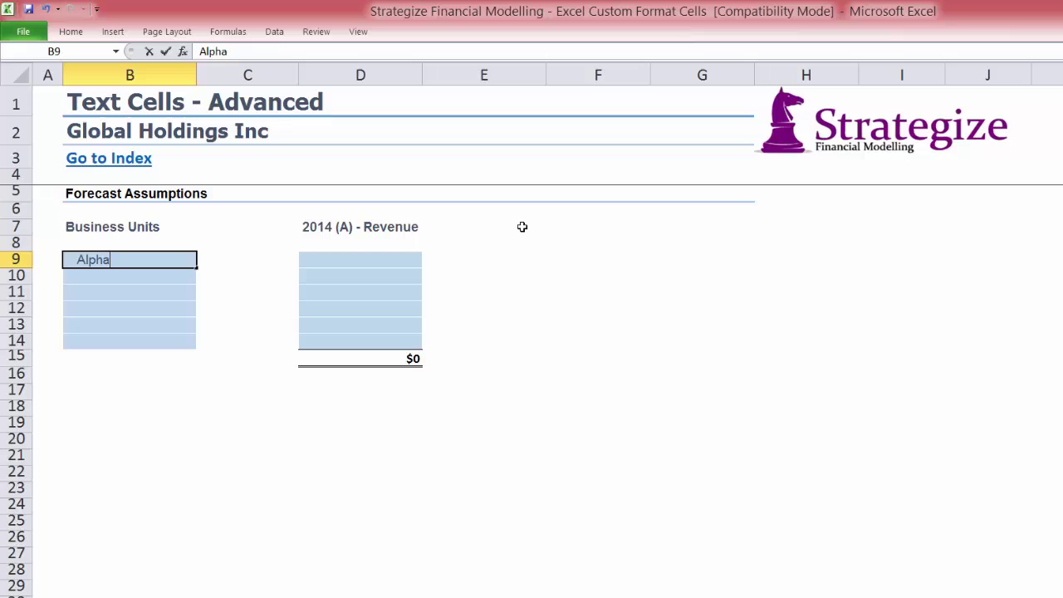
{"action": "key", "text": "Return"}
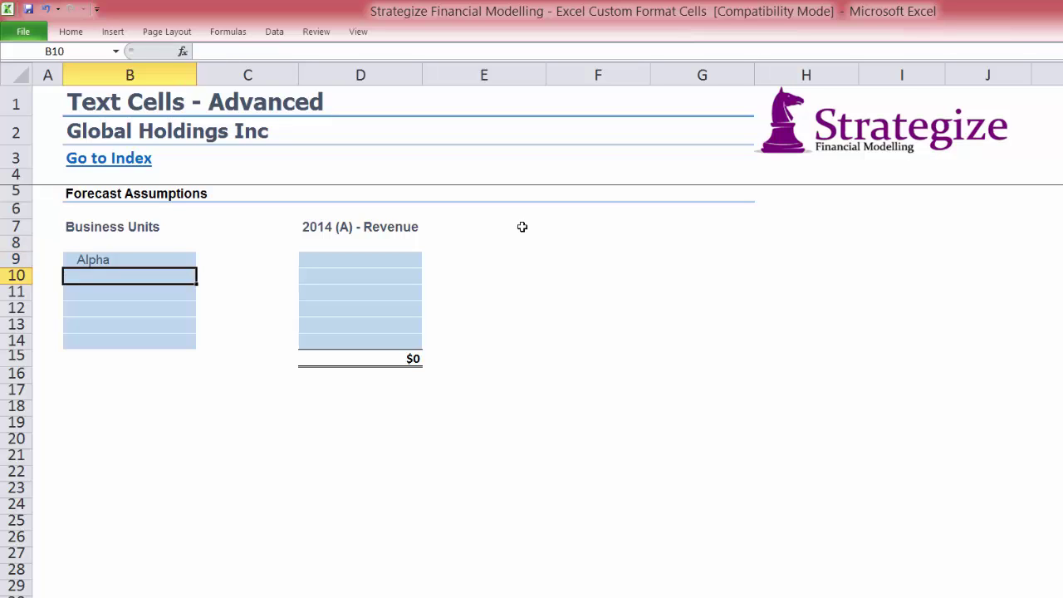
{"action": "type", "text": "Beta"}
{"action": "key", "text": "Return"}
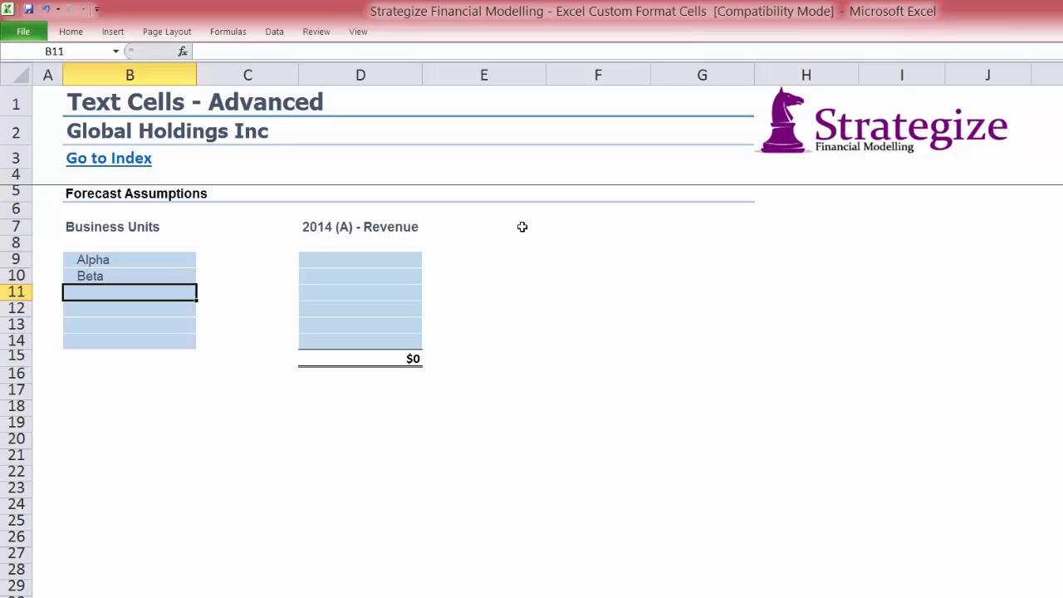
{"action": "type", "text": "Gamma"}
{"action": "key", "text": "Return"}
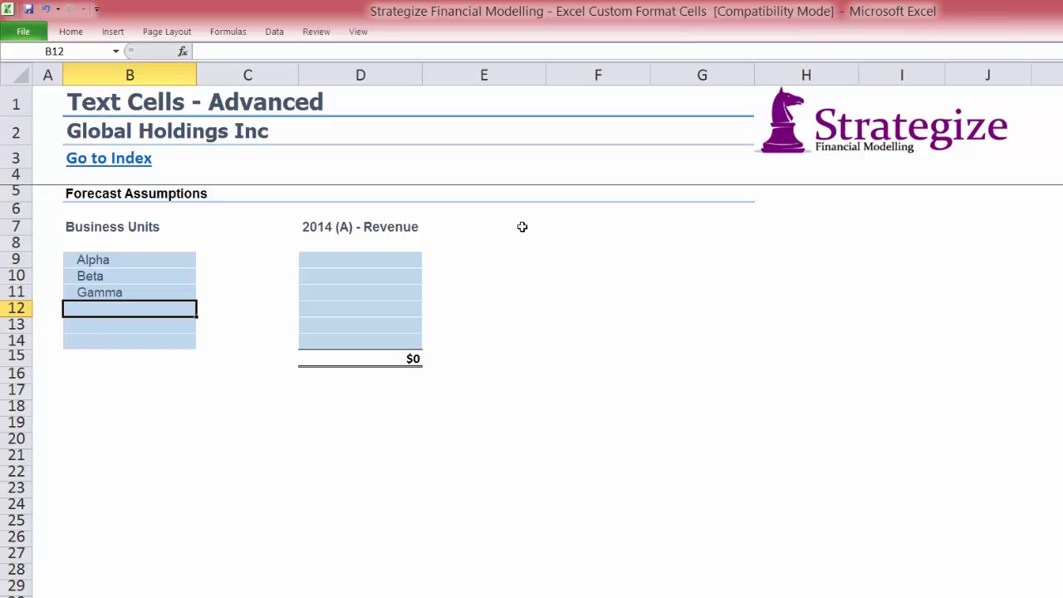
{"action": "type", "text": "Theta"}
{"action": "key", "text": "Return"}
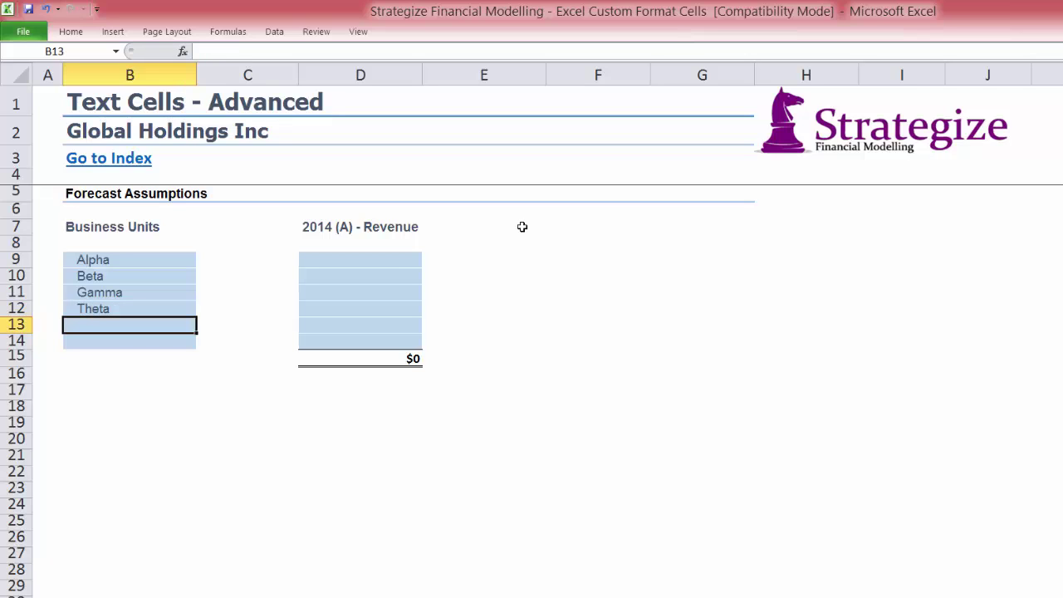
Step: Enter the 2014 (A) revenues 9504, 7254, 2540 and 6935 for Alpha to Theta in D9 to D12
{"action": "left_click", "coordinate": [397, 259]}
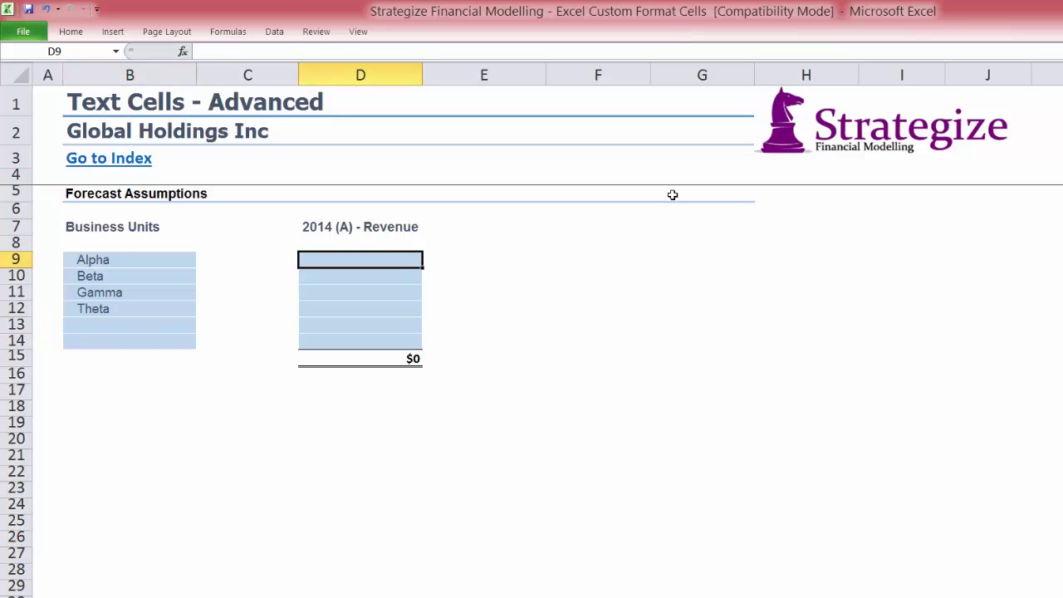
{"action": "type", "text": "9504"}
{"action": "key", "text": "Return"}
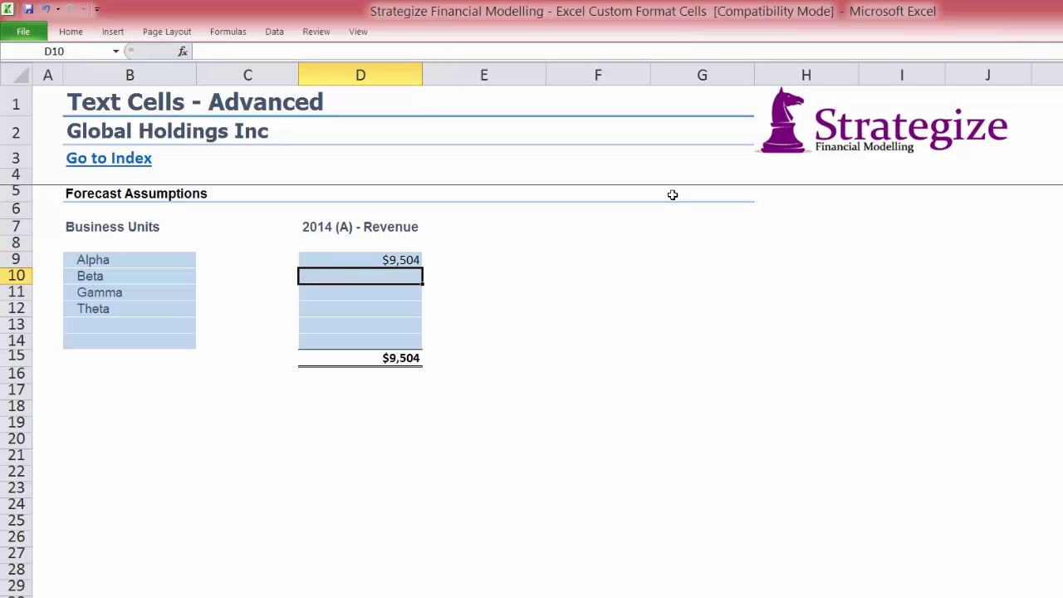
{"action": "type", "text": "7254"}
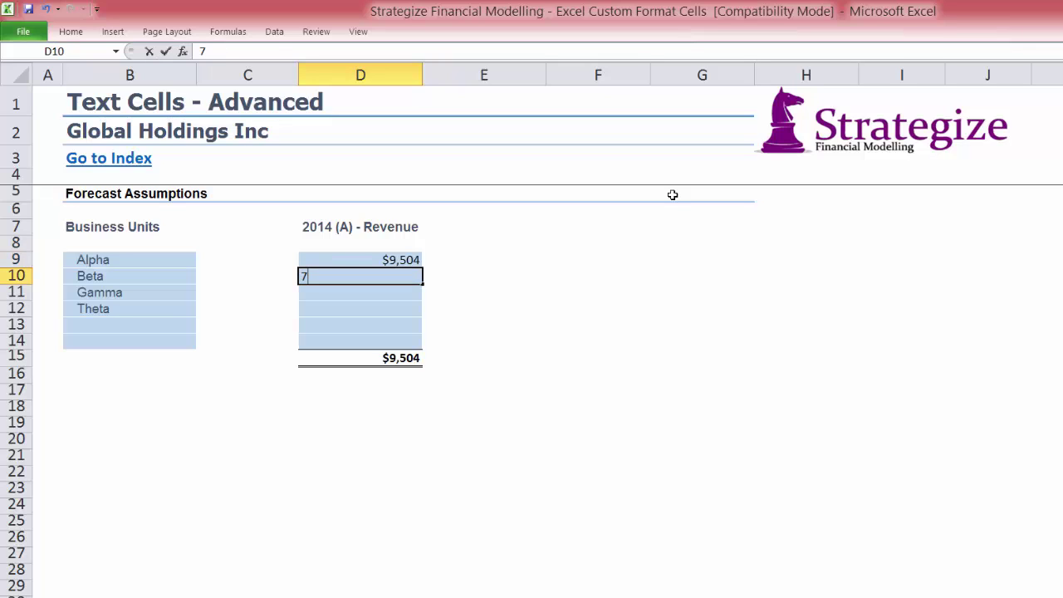
{"action": "key", "text": "Return"}
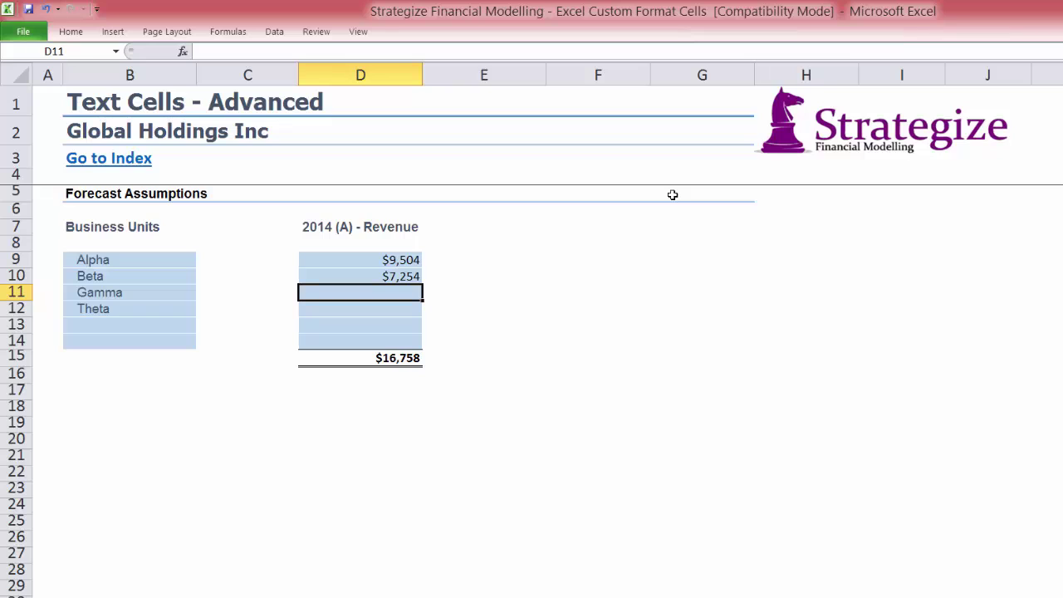
{"action": "type", "text": "2540"}
{"action": "key", "text": "Return"}
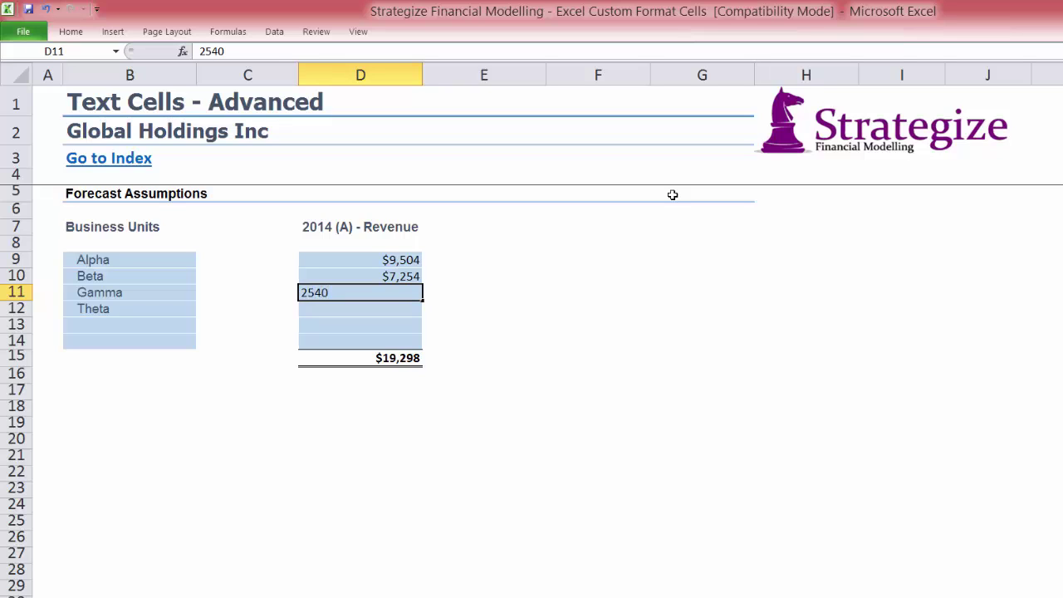
{"action": "type", "text": "6935"}
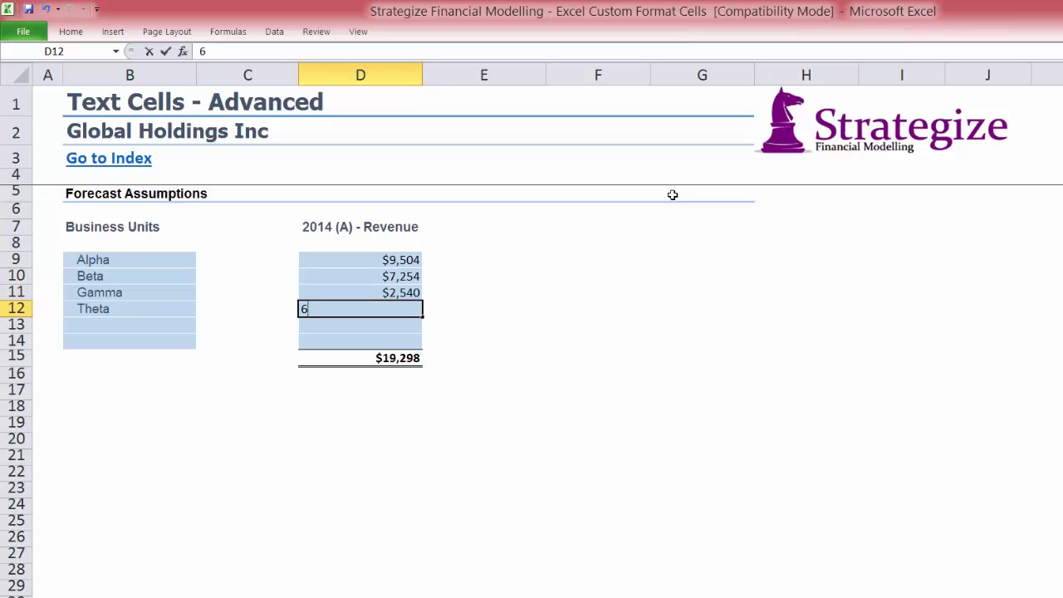
{"action": "key", "text": "Return"}
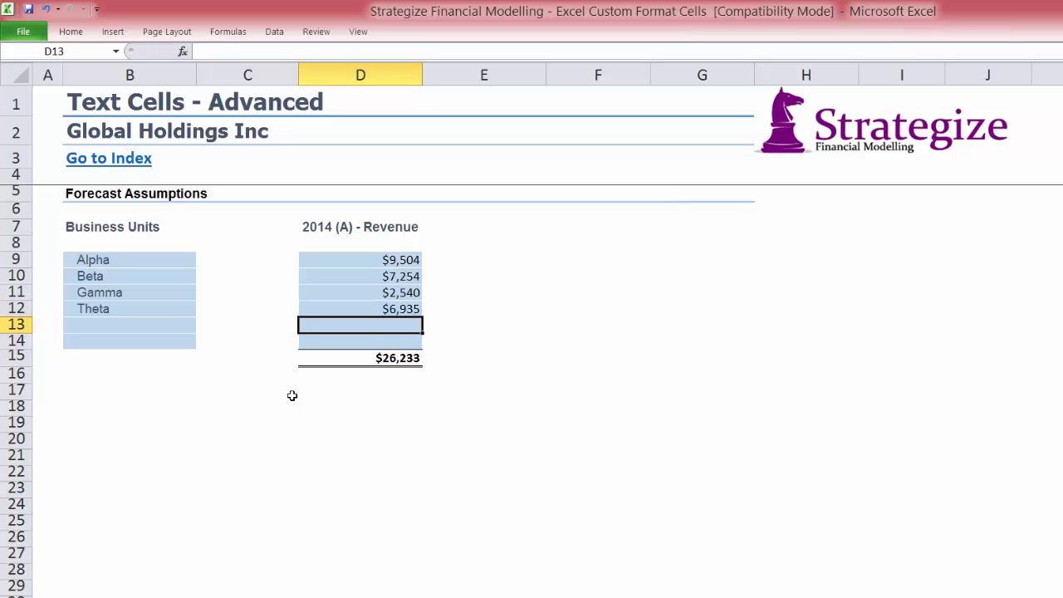
Step: Enter the heading "Revenue %" in cell D18, below the revenue total
{"action": "left_click", "coordinate": [371, 404]}
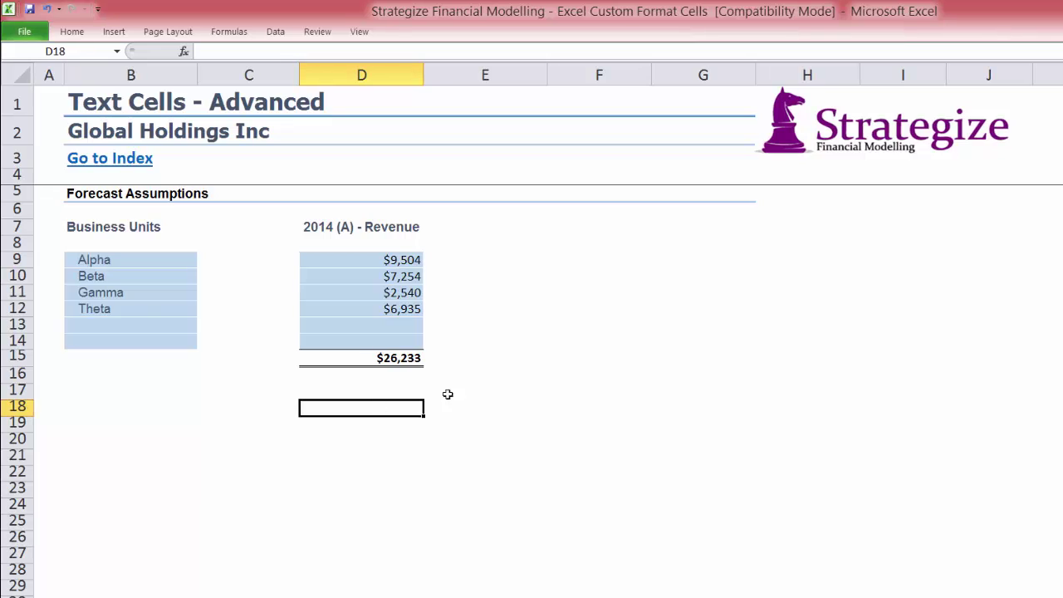
{"action": "type", "text": "Revenue "}
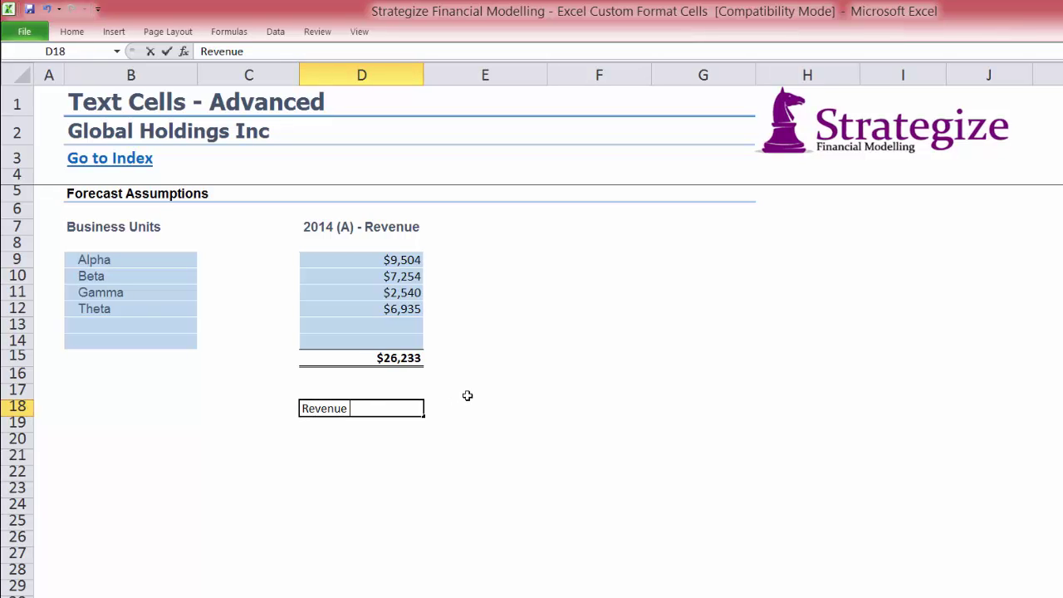
{"action": "type", "text": "%"}
{"action": "key", "text": "Return"}
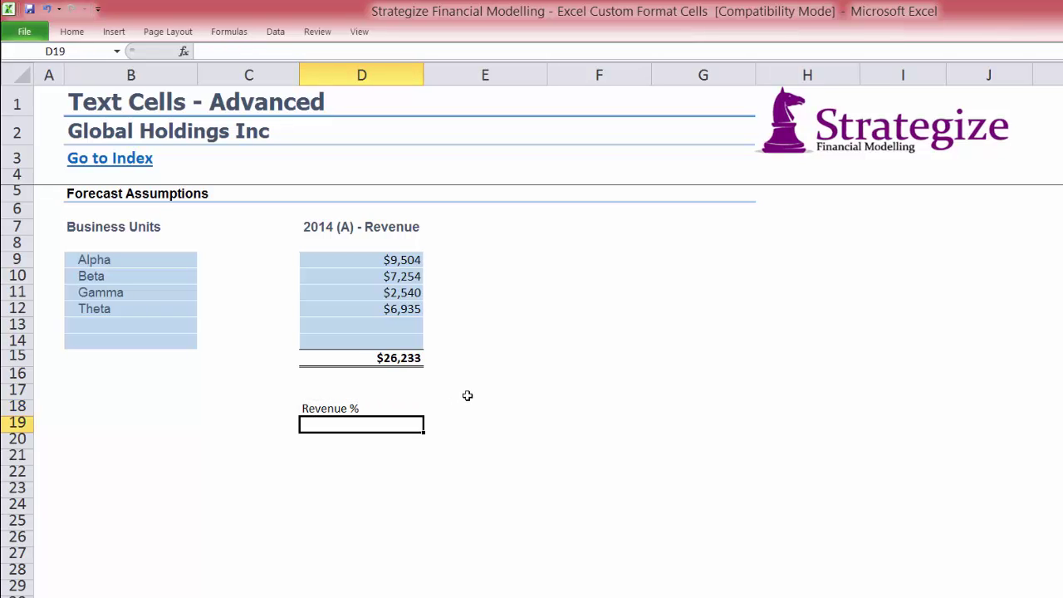
Step: Link cell B19 to the Alpha business unit name in B9
{"action": "key", "text": "Up"}
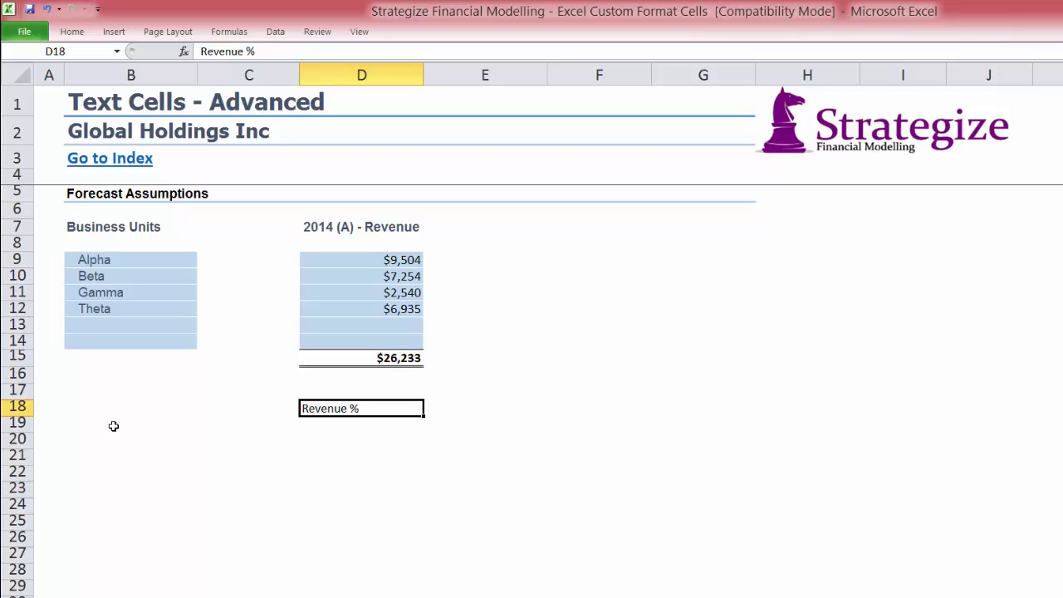
{"action": "left_click", "coordinate": [113, 426]}
{"action": "type", "text": "="}
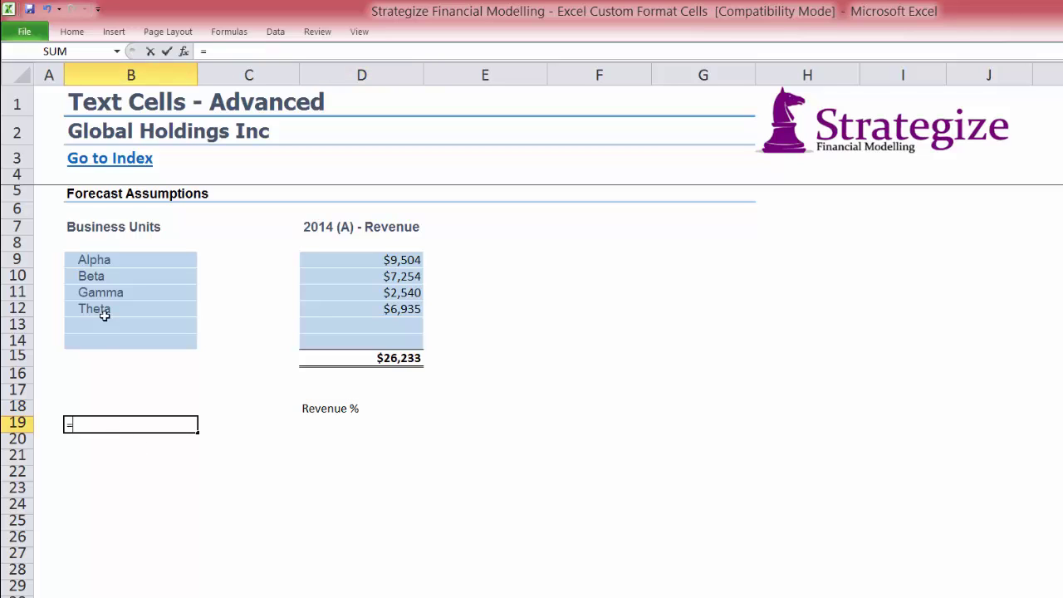
{"action": "left_click", "coordinate": [89, 260]}
{"action": "key", "text": "Return"}
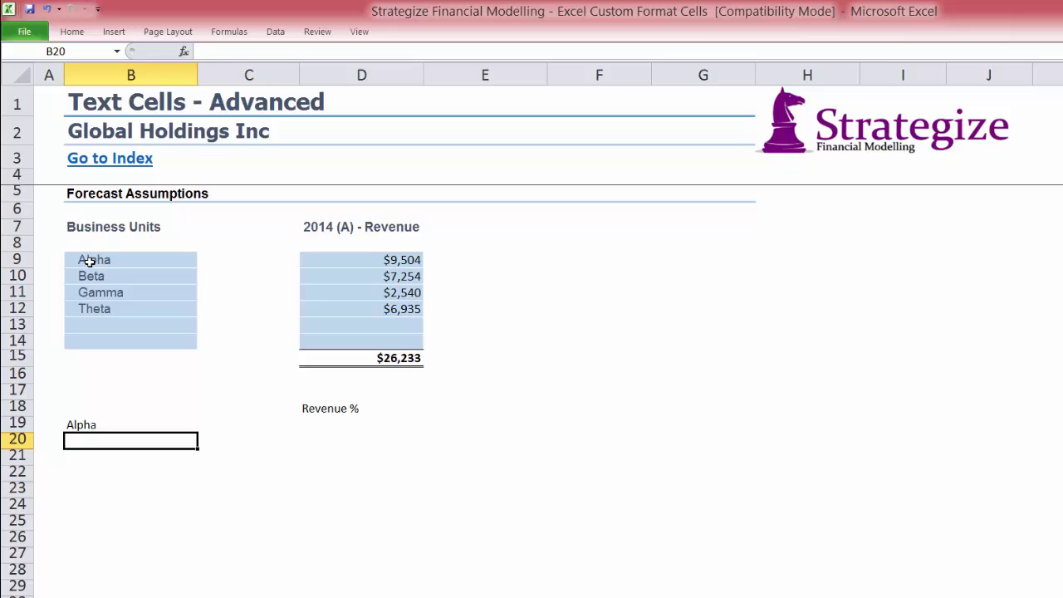
Step: Calculate Alpha's share of total revenue in D19 with the formula =D9/$D$15, keeping the total's reference absolute
{"action": "key", "text": "Up"}
{"action": "key", "text": "Right"}
{"action": "key", "text": "Right"}
{"action": "type", "text": "="}
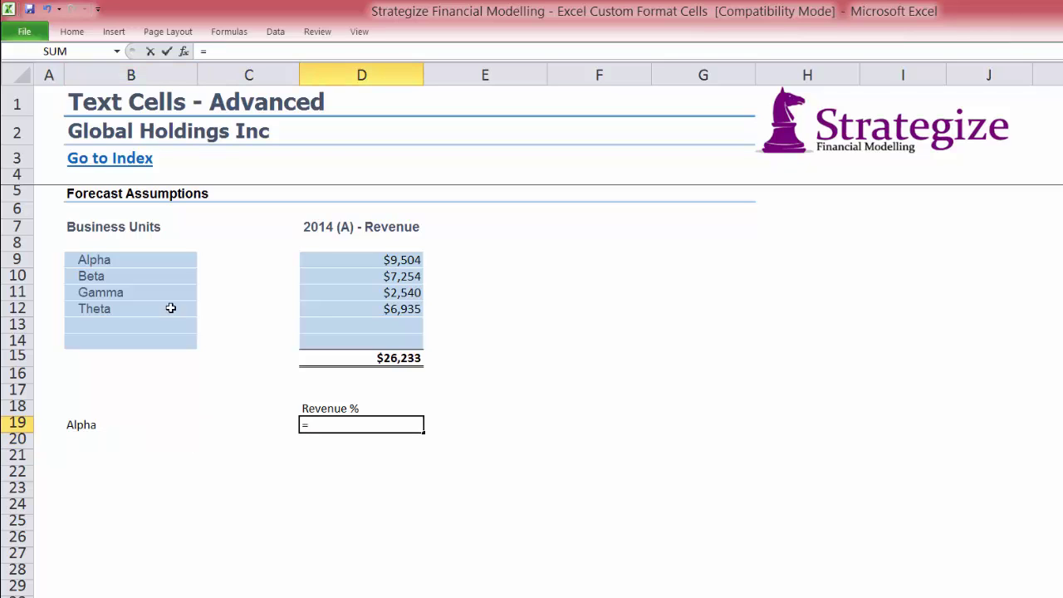
{"action": "left_click", "coordinate": [313, 264]}
{"action": "type", "text": "/"}
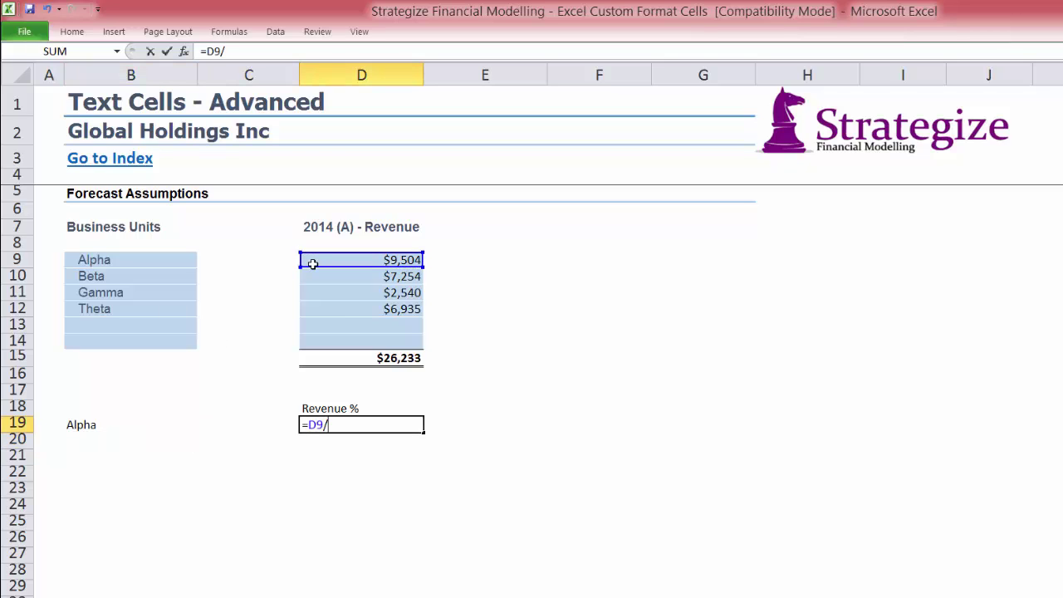
{"action": "left_click", "coordinate": [337, 358]}
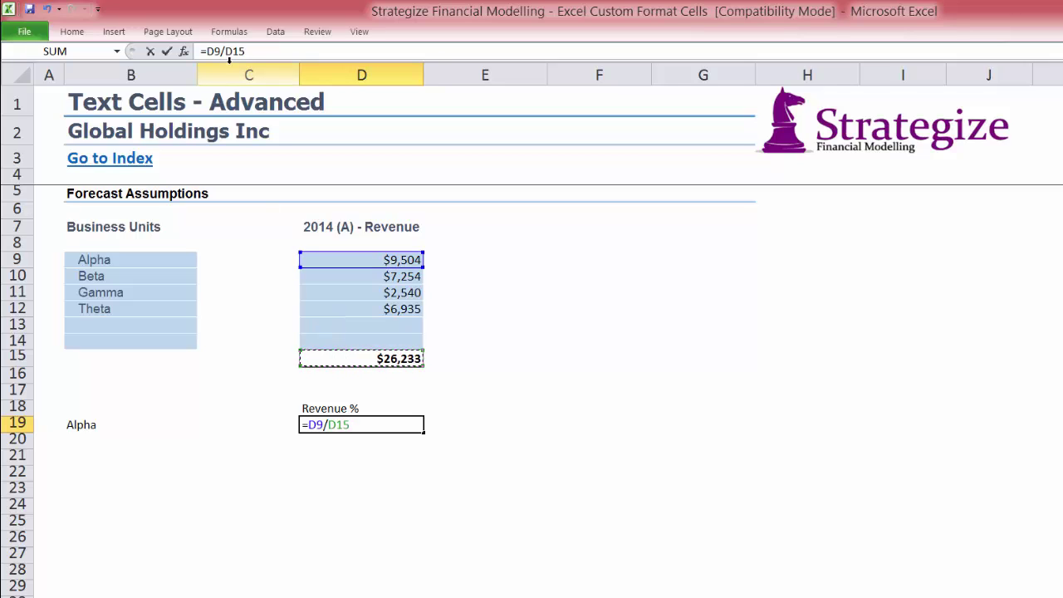
{"action": "left_click_drag", "start_coordinate": [225, 50], "coordinate": [274, 50]}
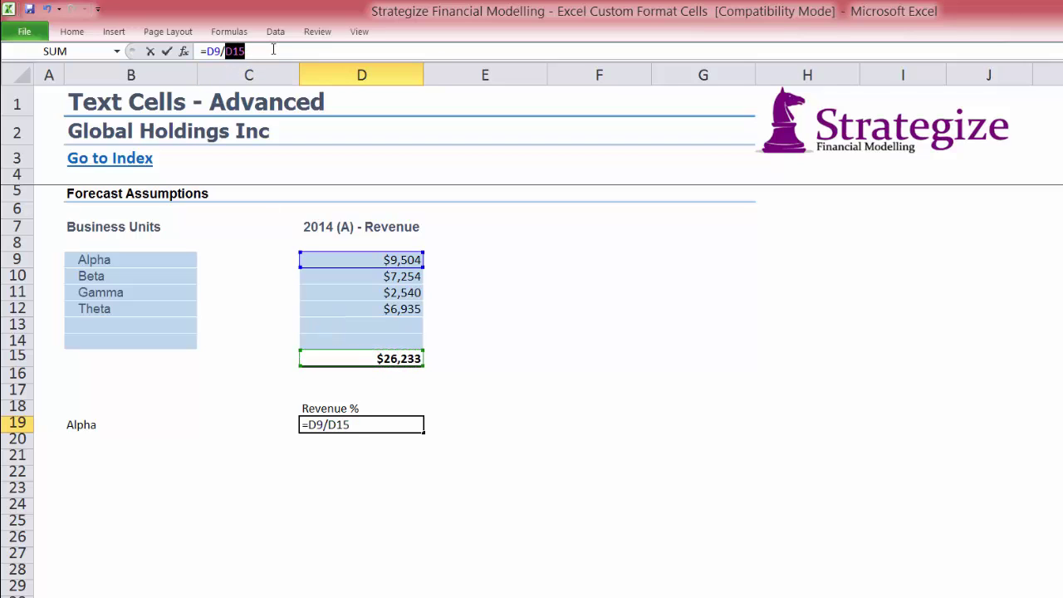
{"action": "key", "text": "F4"}
{"action": "key", "text": "Return"}
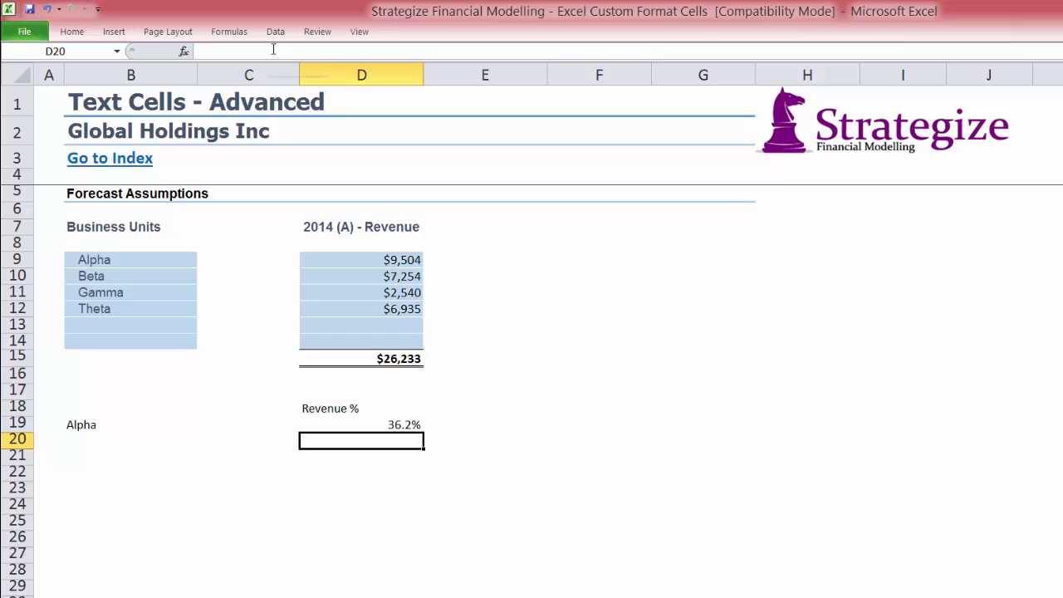
{"action": "key", "text": "Up"}
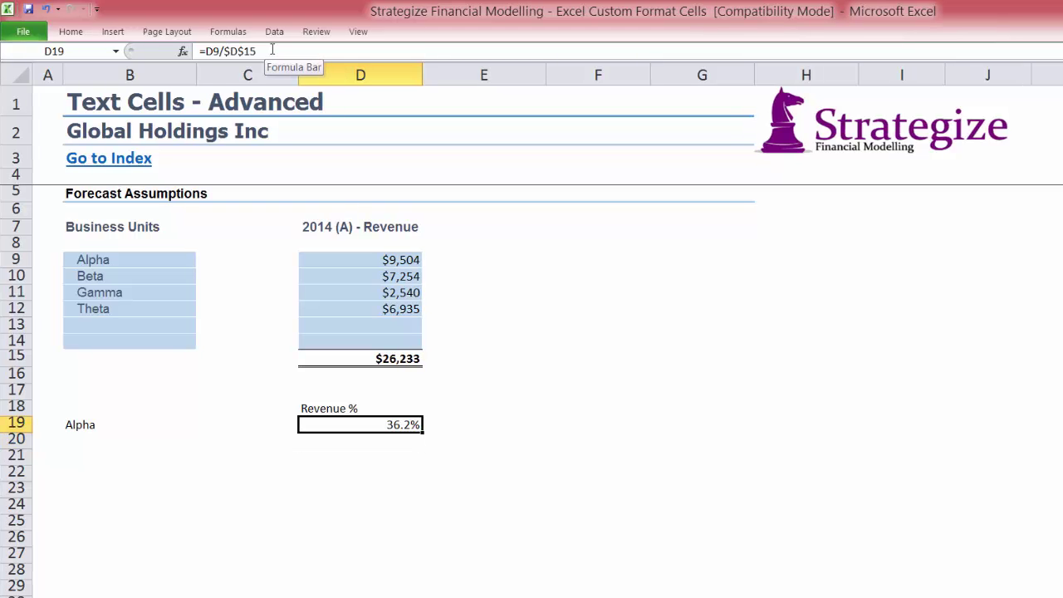
Step: Make the "Revenue %" heading in D18 bold and centre it
{"action": "left_click", "coordinate": [316, 409]}
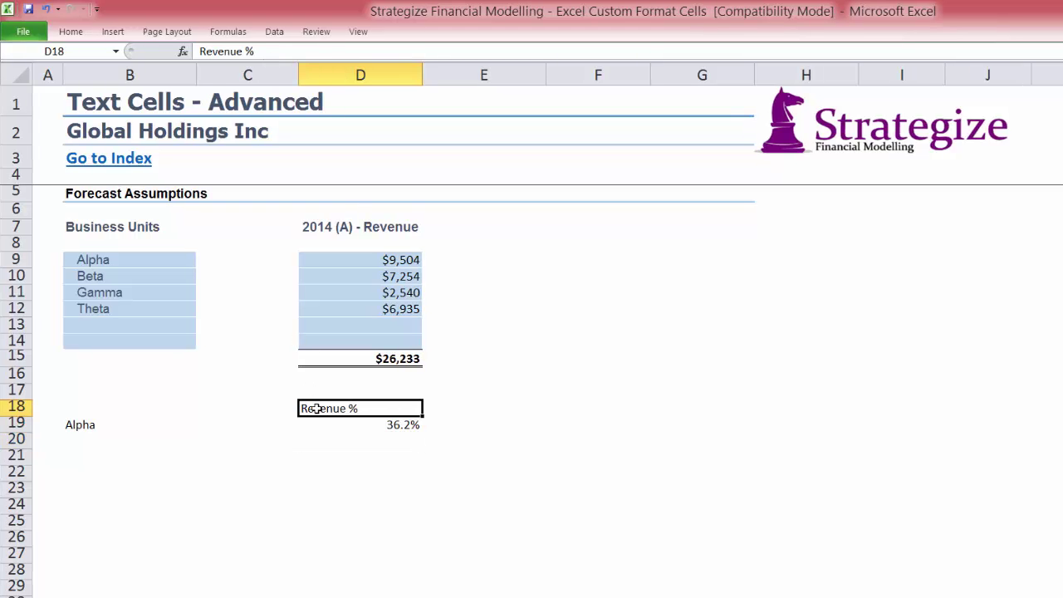
{"action": "key", "text": "ctrl+b"}
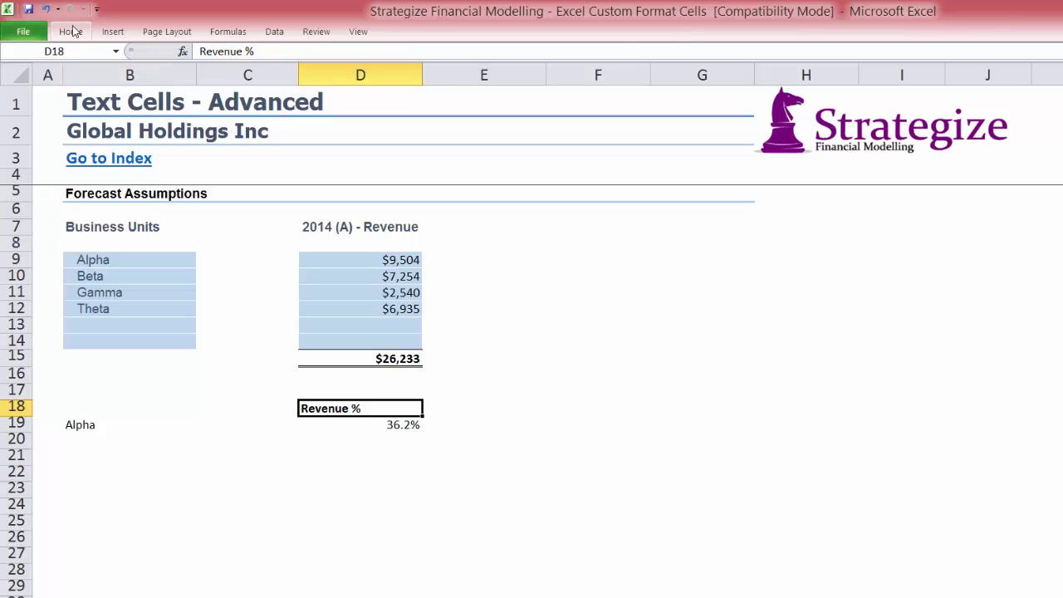
{"action": "left_click", "coordinate": [71, 30]}
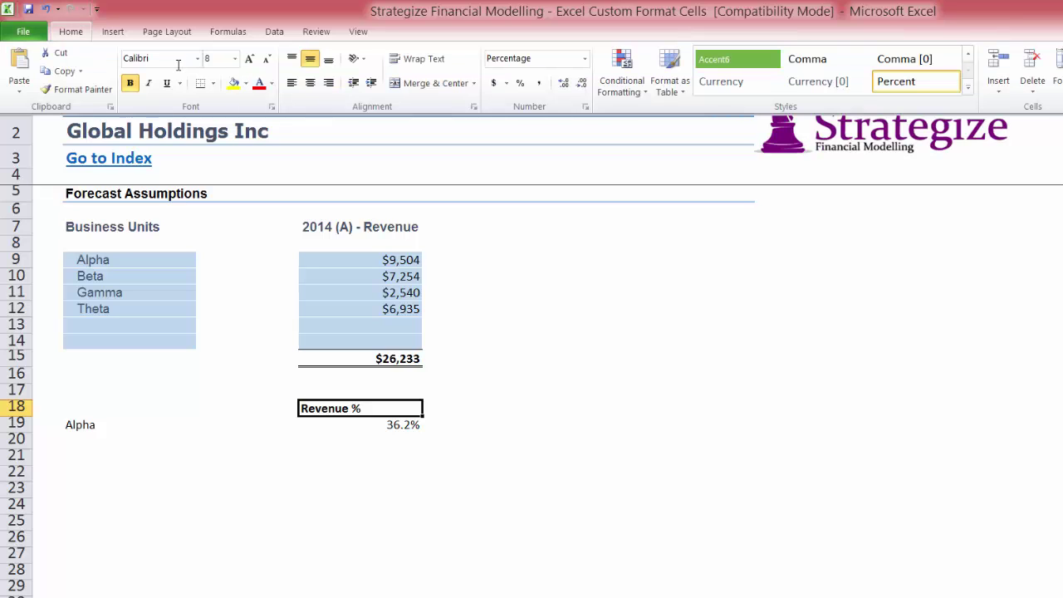
{"action": "left_click", "coordinate": [311, 83]}
Step: Fill the business unit link in B19 and the revenue percentage formula in D19 down to row 24
{"action": "left_click", "coordinate": [98, 423]}
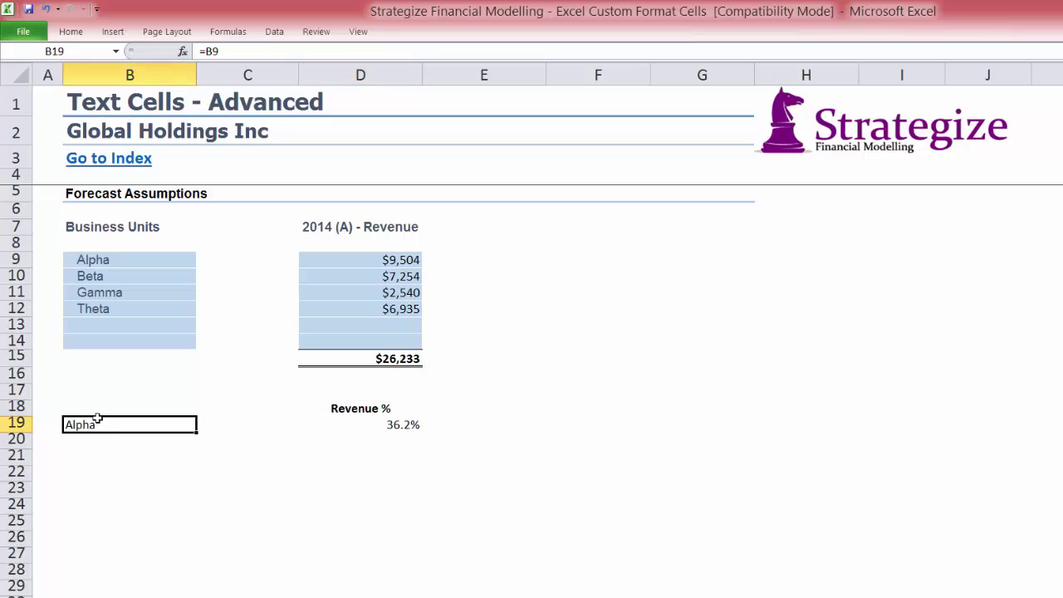
{"action": "left_click_drag", "start_coordinate": [195, 433], "coordinate": [191, 518]}
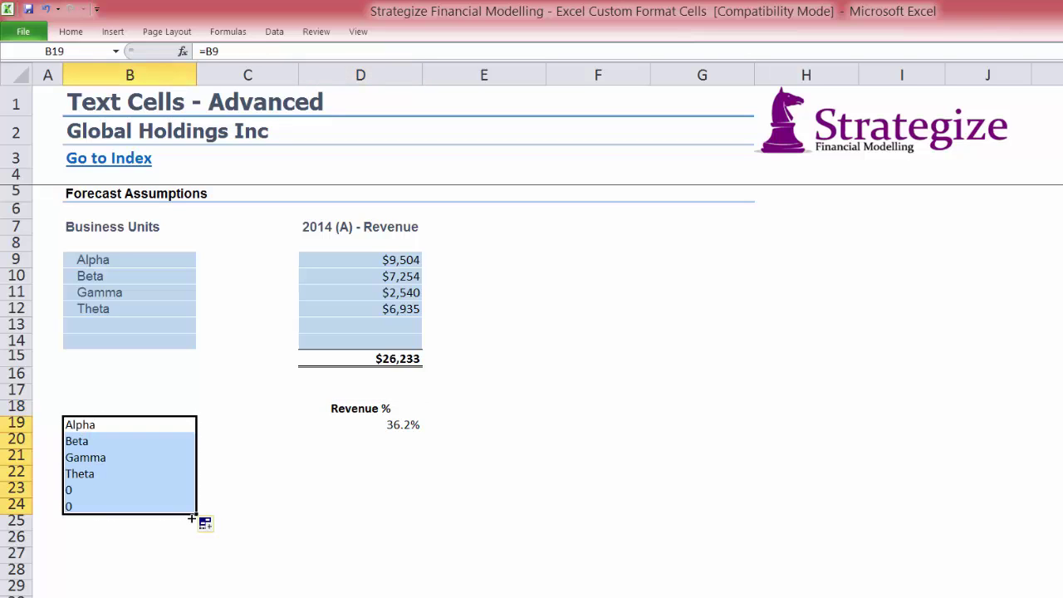
{"action": "left_click", "coordinate": [380, 431]}
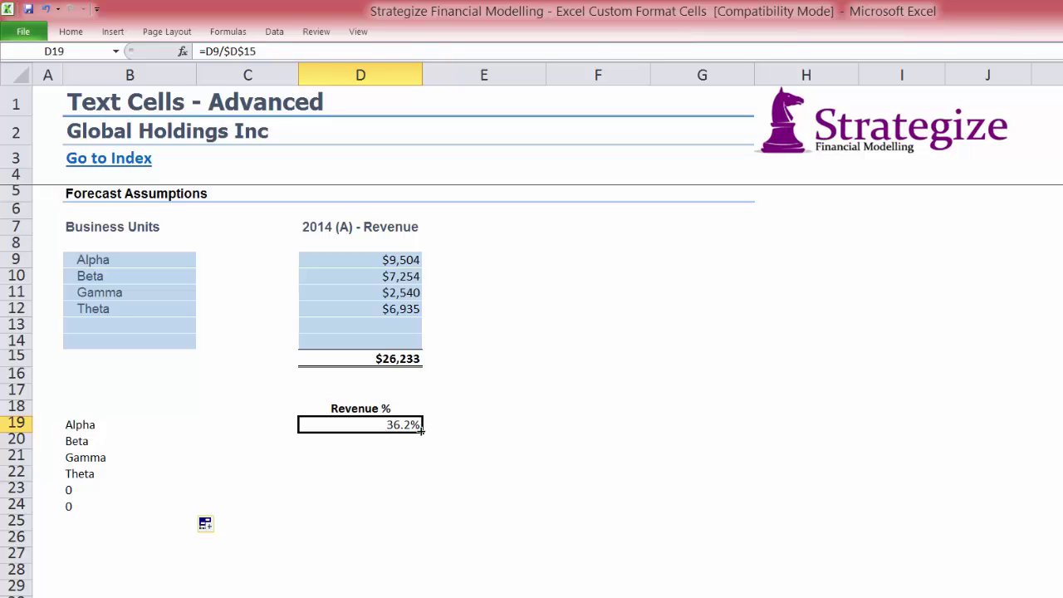
{"action": "left_click_drag", "start_coordinate": [421, 428], "coordinate": [420, 511]}
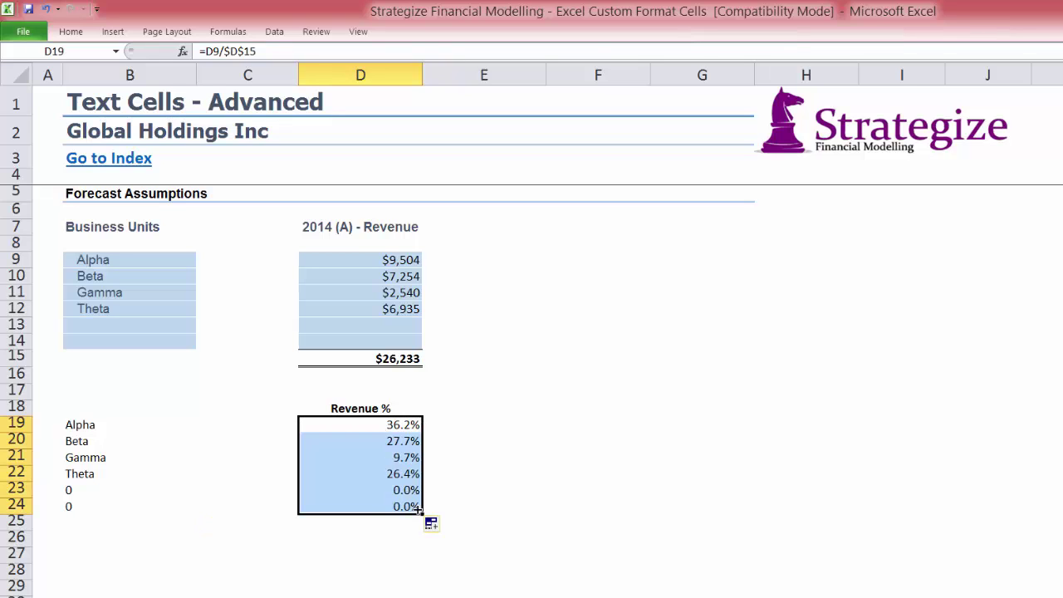
Step: Apply the custom number format "[blank]", including the quotation marks, to the linked business unit names in B19:B24
{"action": "left_click", "coordinate": [91, 473]}
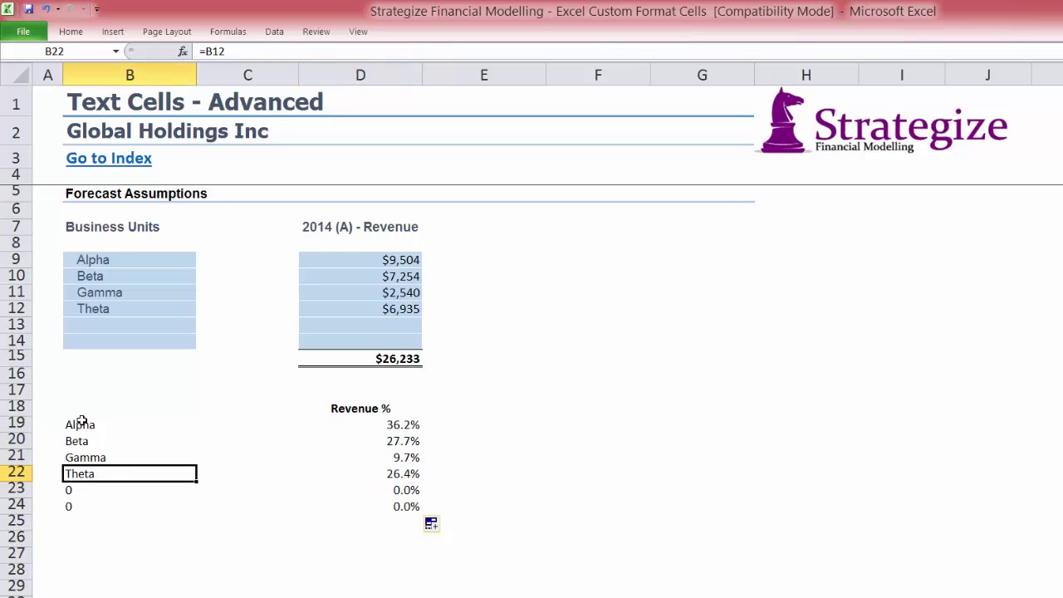
{"action": "left_click_drag", "start_coordinate": [82, 421], "coordinate": [88, 501]}
{"action": "key", "text": "ctrl+1"}
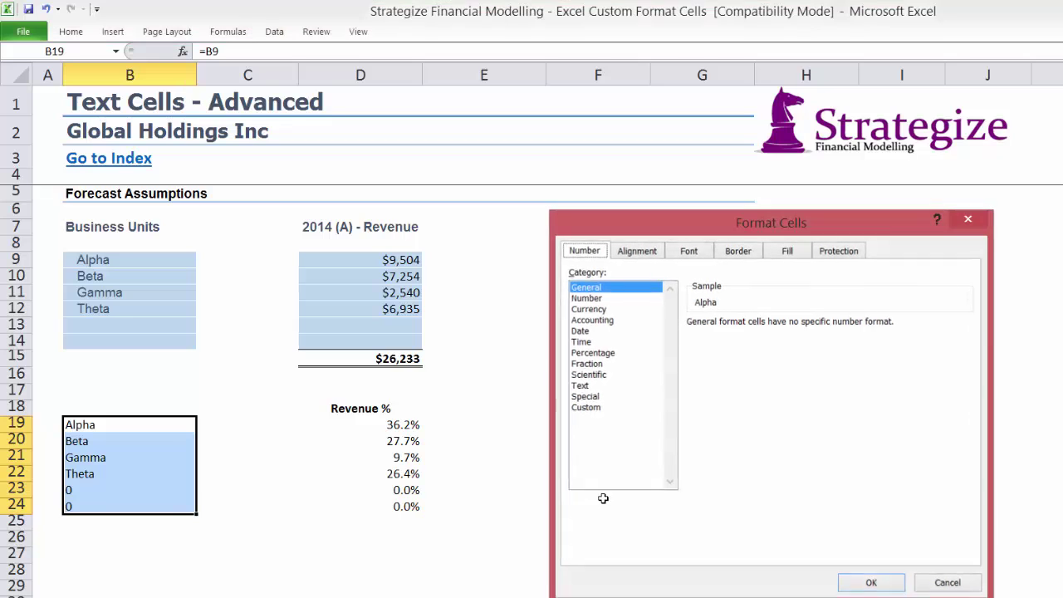
{"action": "left_click", "coordinate": [600, 407]}
{"action": "double_click", "coordinate": [737, 338]}
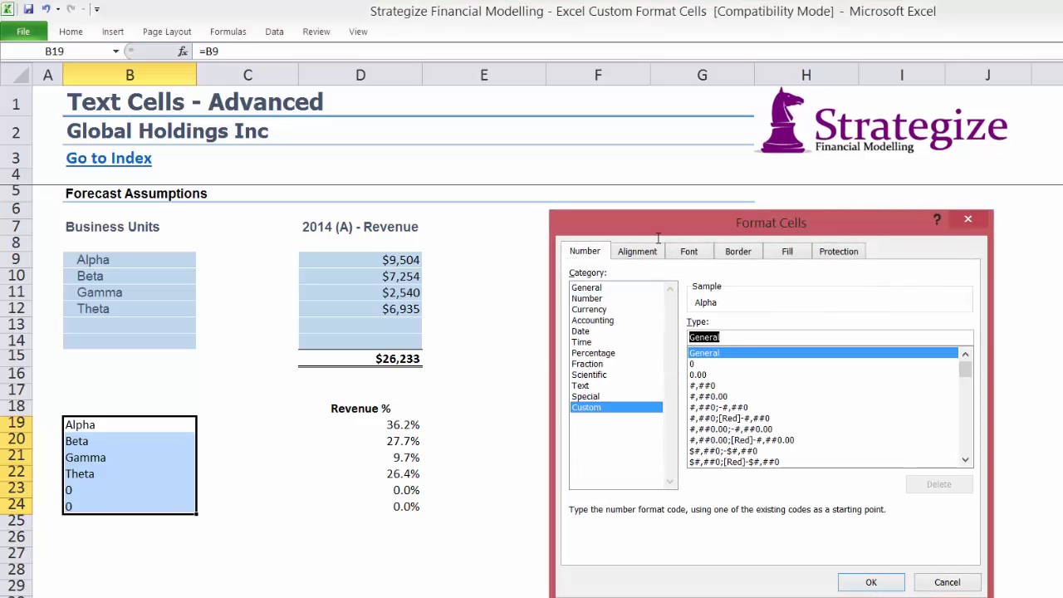
{"action": "left_click_drag", "start_coordinate": [652, 233], "coordinate": [548, 231]}
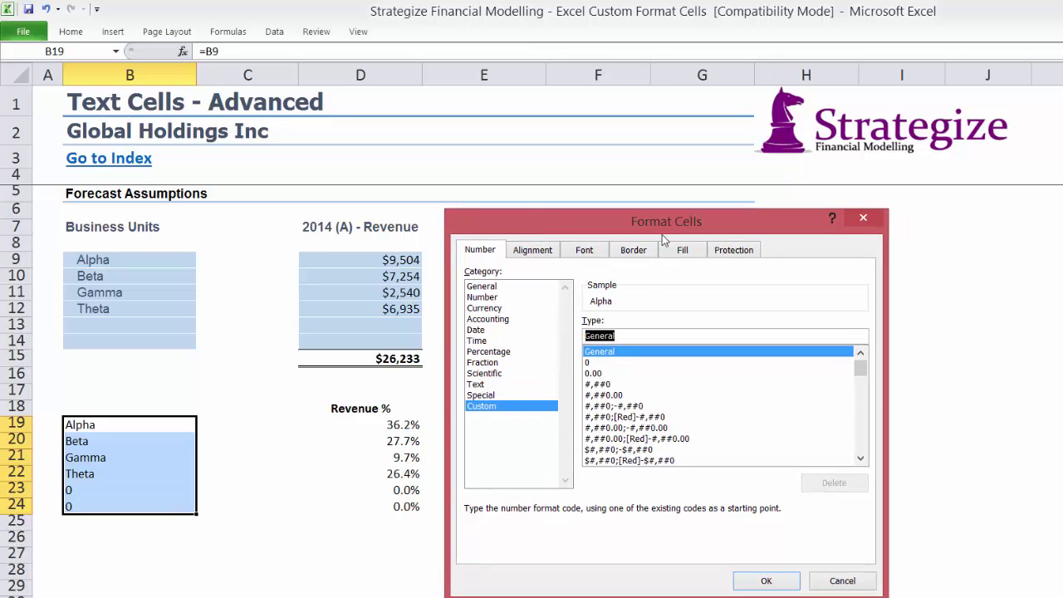
{"action": "type", "text": "\"[blank"}
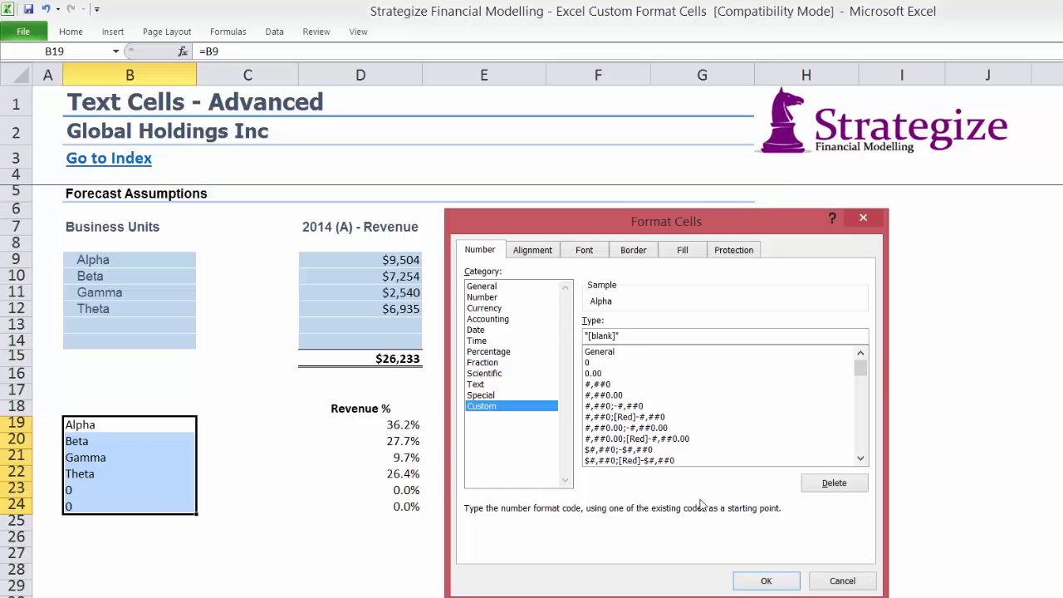
{"action": "left_click", "coordinate": [751, 583]}
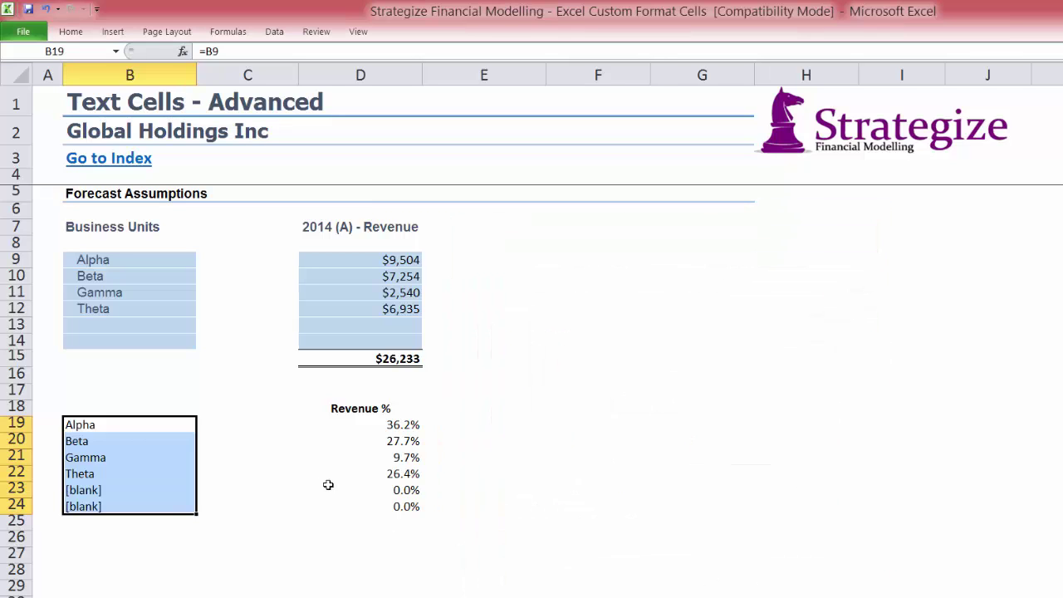
{"action": "left_click", "coordinate": [243, 474]}
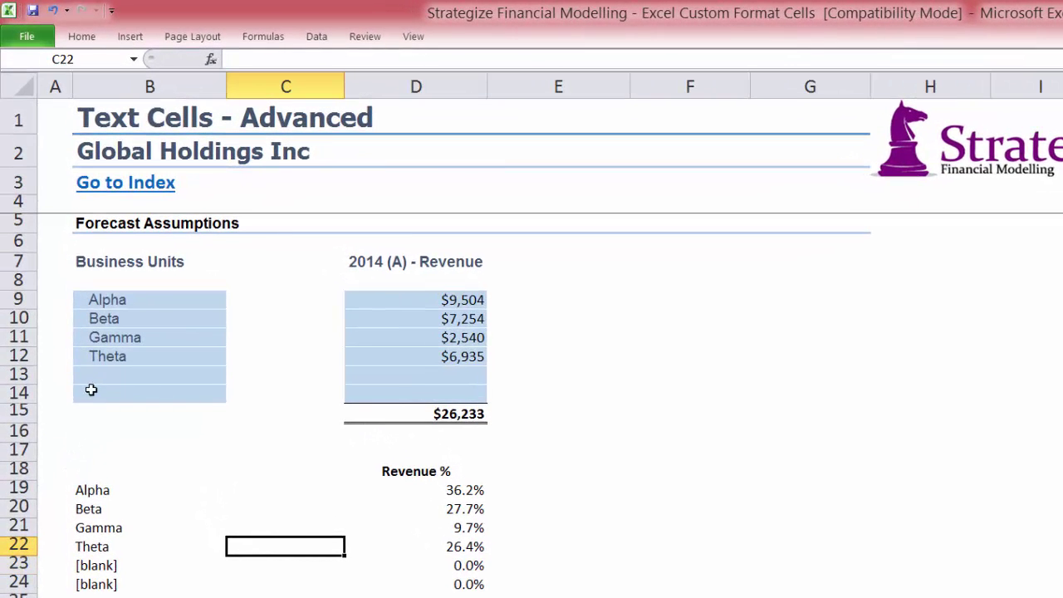
Step: Clear Theta's 2014 revenue in D12 and its business unit name in B12
{"action": "left_click", "coordinate": [109, 350]}
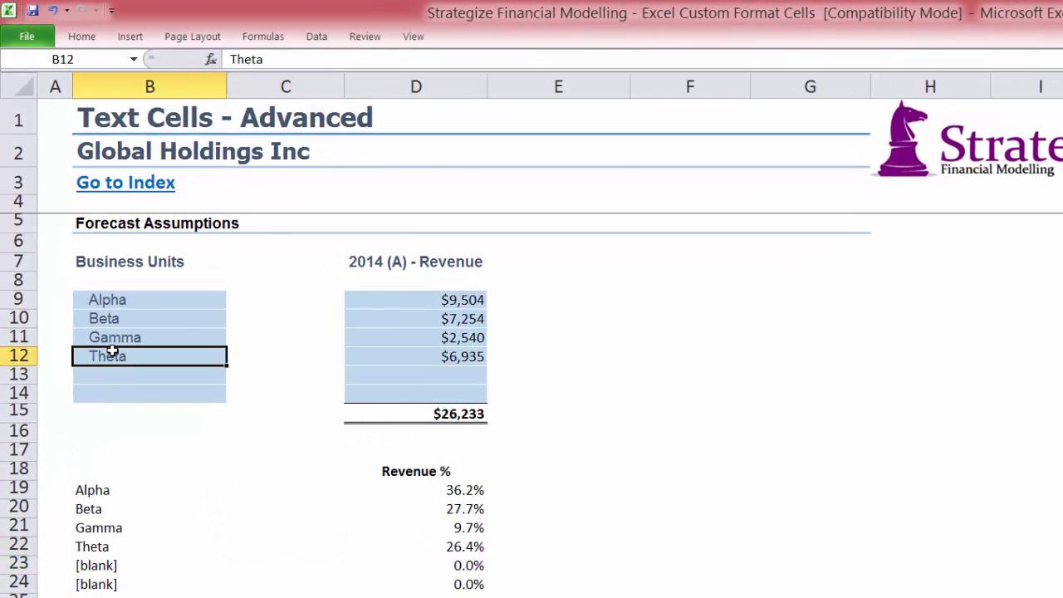
{"action": "left_click", "coordinate": [391, 354]}
{"action": "key", "text": "Delete"}
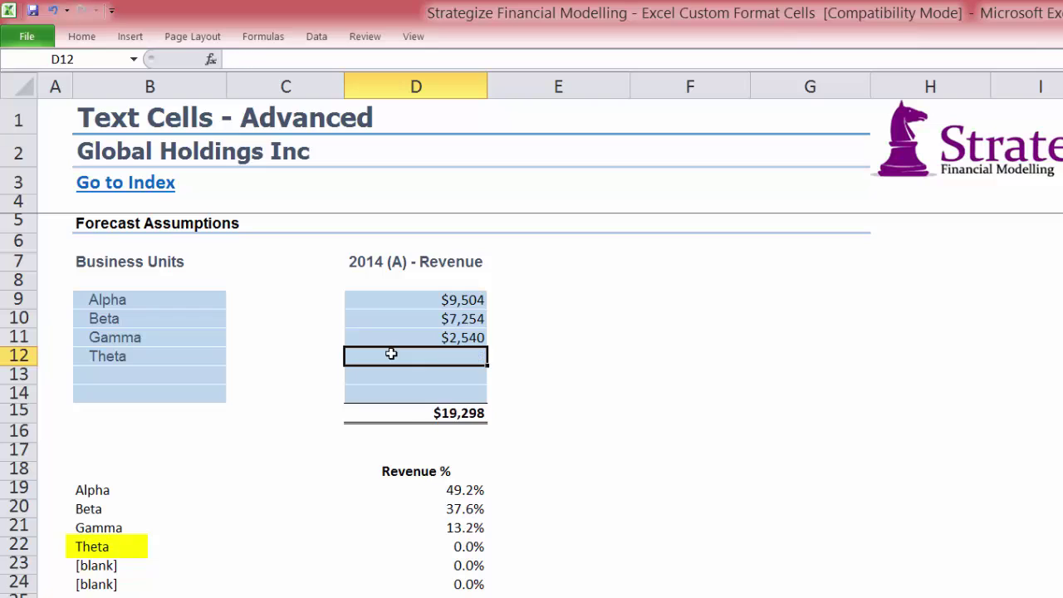
{"action": "left_click", "coordinate": [188, 358]}
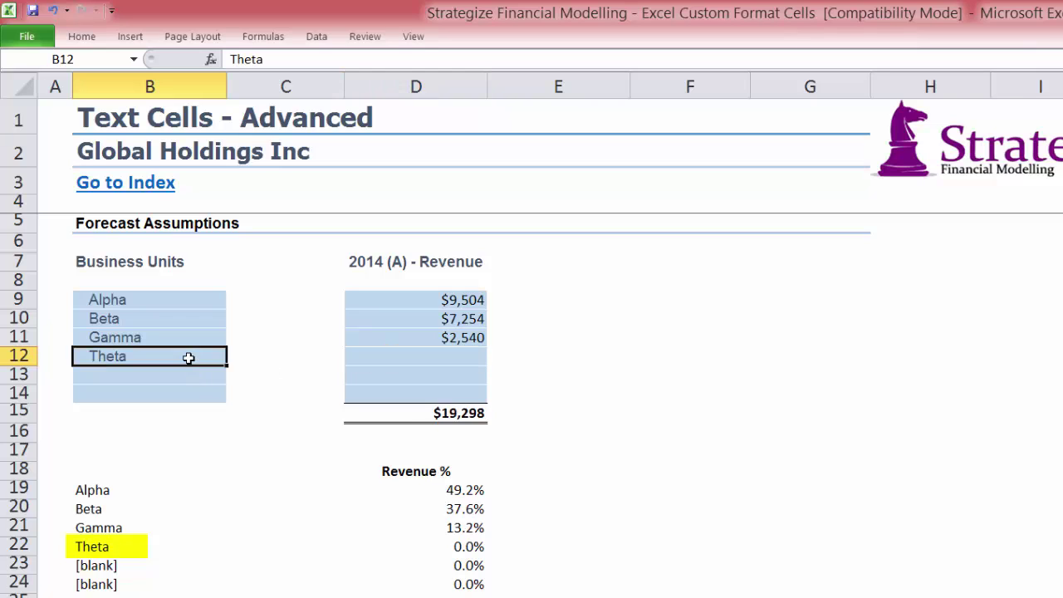
{"action": "key", "text": "Delete"}
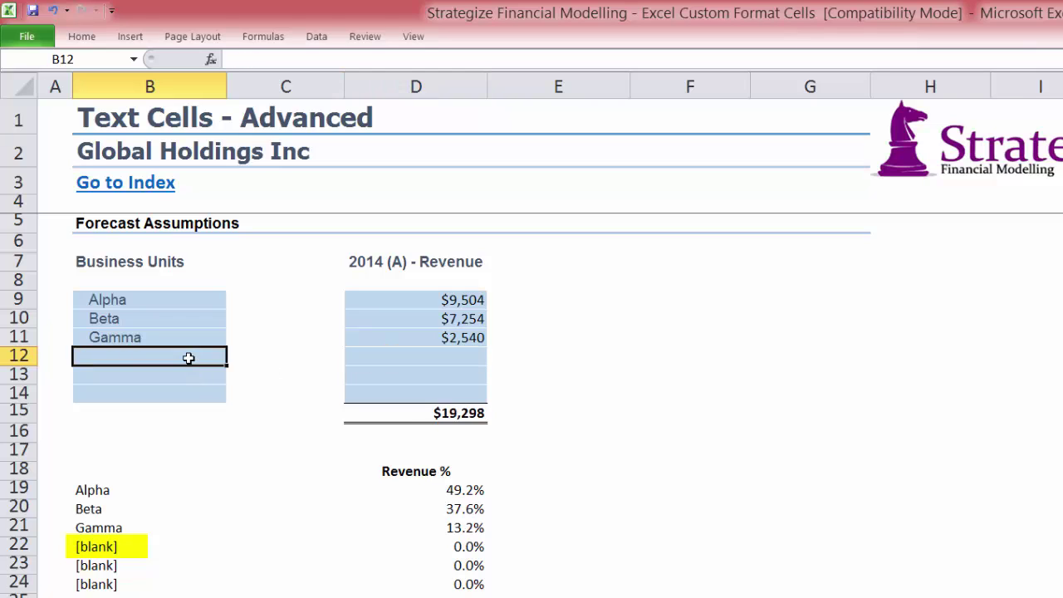
Step: Go to the Colour Cell Formats sheet through the index
{"action": "left_click", "coordinate": [102, 190]}
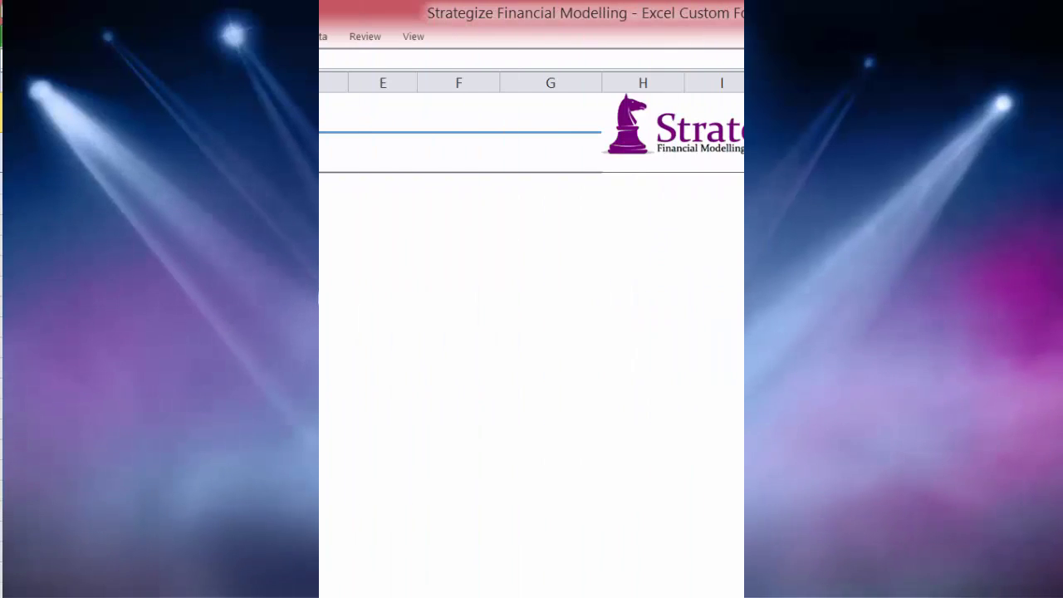
{"action": "left_click", "coordinate": [124, 289]}
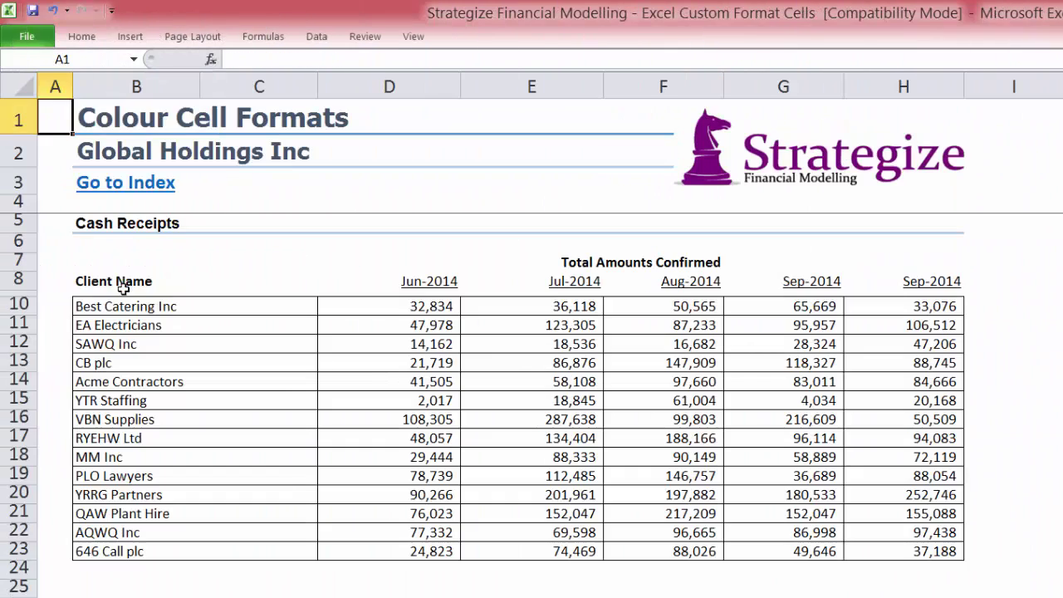
Step: Apply the custom number format [Color5][>=100000]$#,##0;[Color45][>=50000]$#,##0;[Color3]$#,##0 to the cash receipt amounts in D10:H23
{"action": "left_click", "coordinate": [389, 307]}
{"action": "left_click_drag", "start_coordinate": [388, 309], "coordinate": [872, 572]}
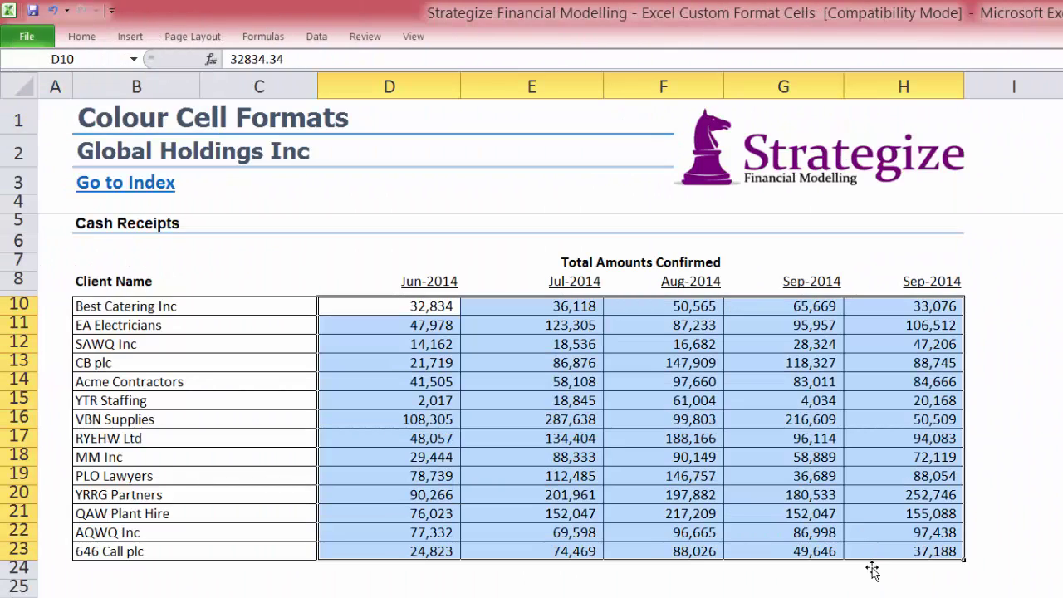
{"action": "key", "text": "ctrl+1"}
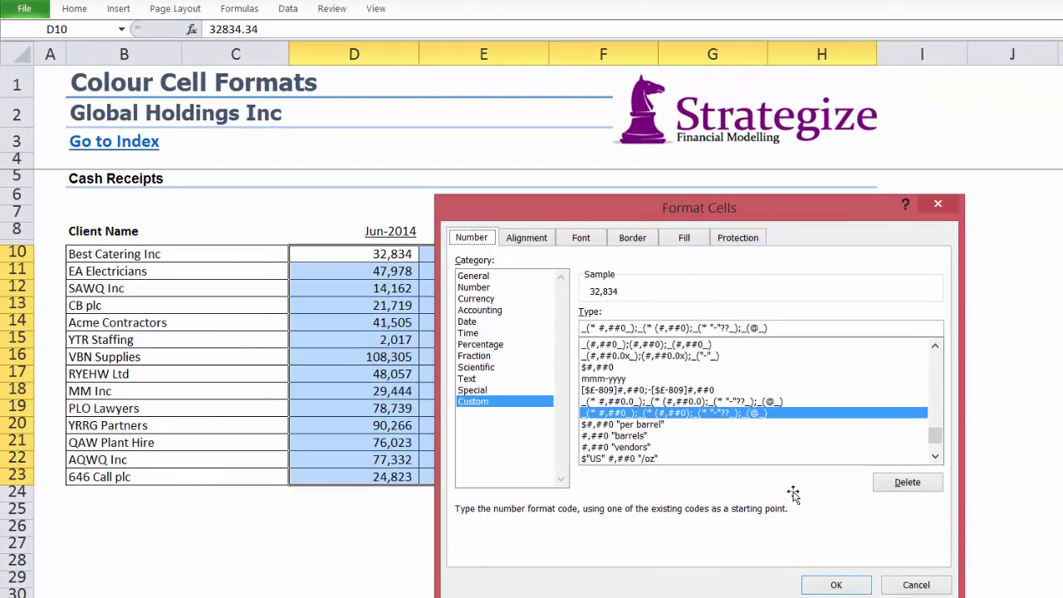
{"action": "left_click_drag", "start_coordinate": [631, 201], "coordinate": [751, 201]}
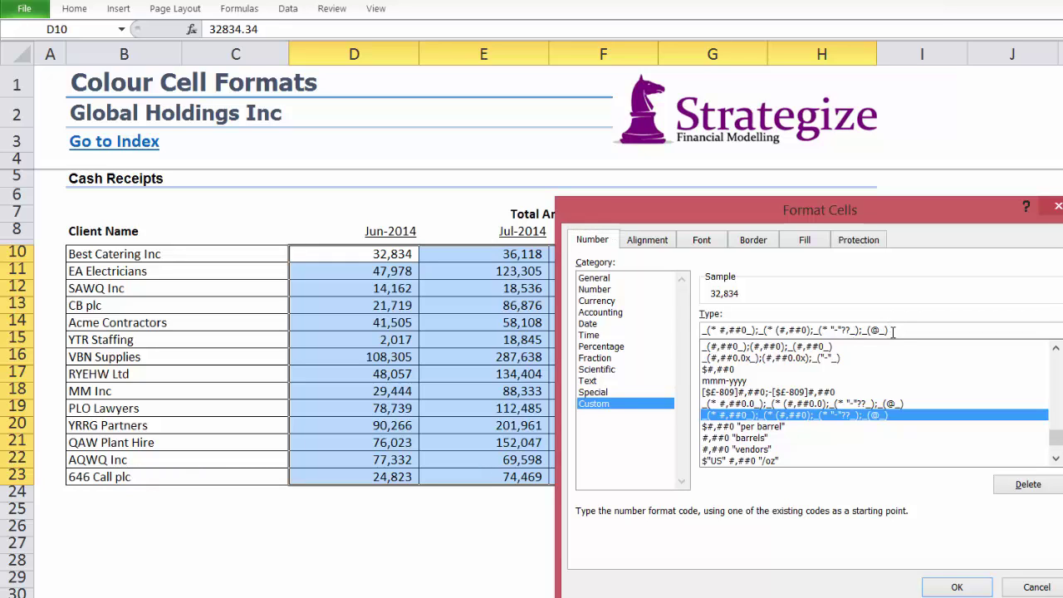
{"action": "left_click_drag", "start_coordinate": [894, 330], "coordinate": [688, 311]}
{"action": "key", "text": "BackSpace"}
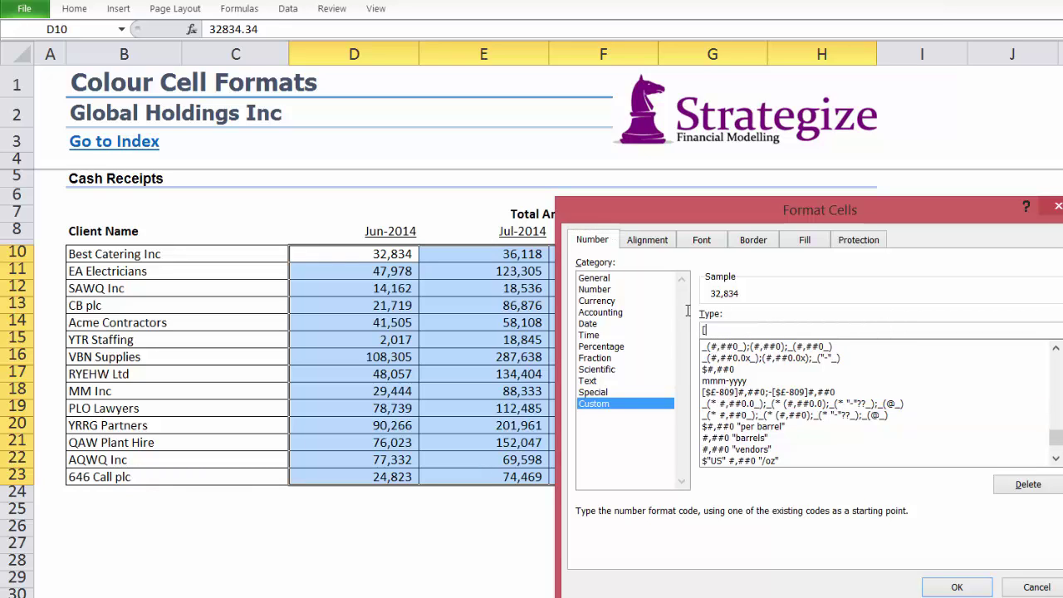
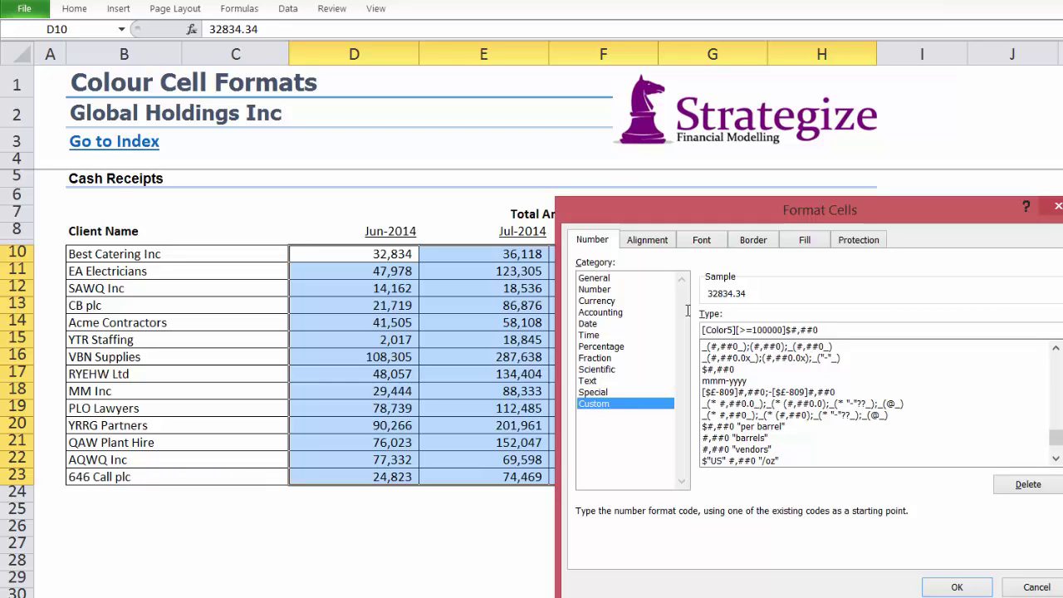
{"action": "type", "text": ";[Color45][>=50000]"}
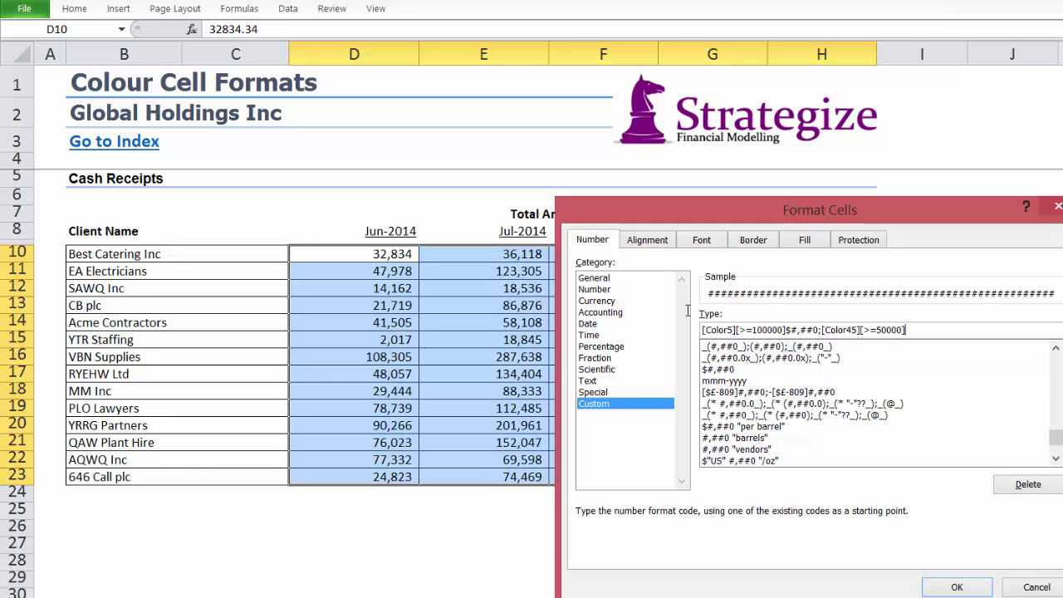
{"action": "type", "text": "$#,##0;"}
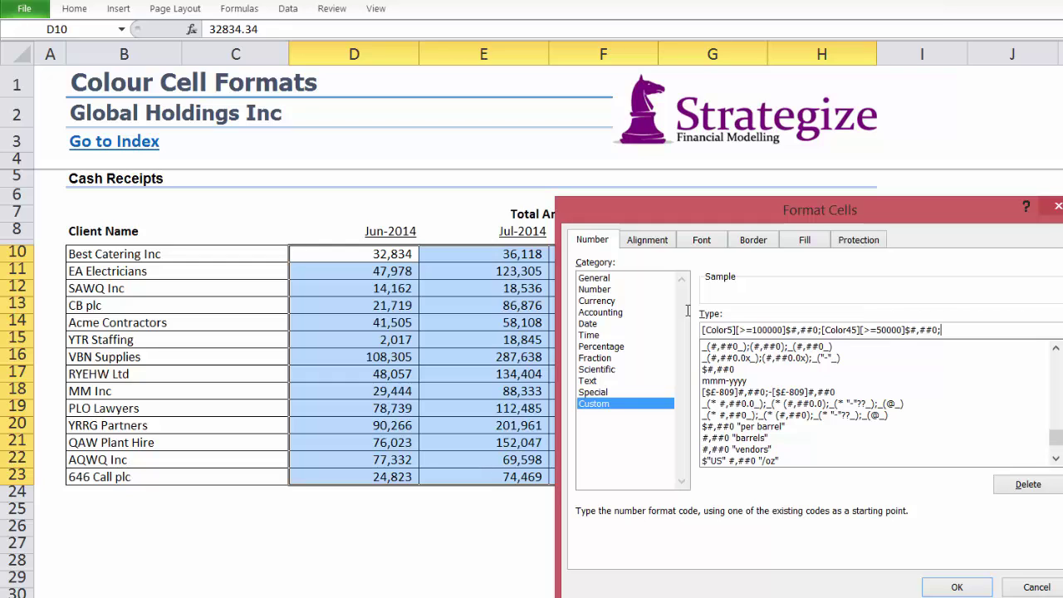
{"action": "type", "text": "[Color3]$#,##"}
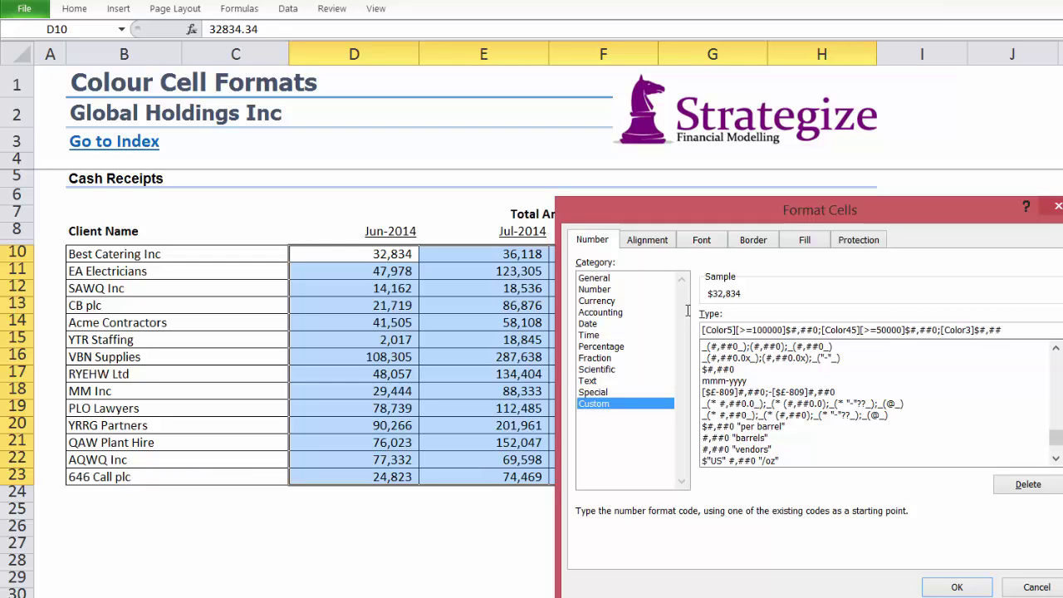
{"action": "type", "text": "0"}
{"action": "left_click", "coordinate": [942, 584]}
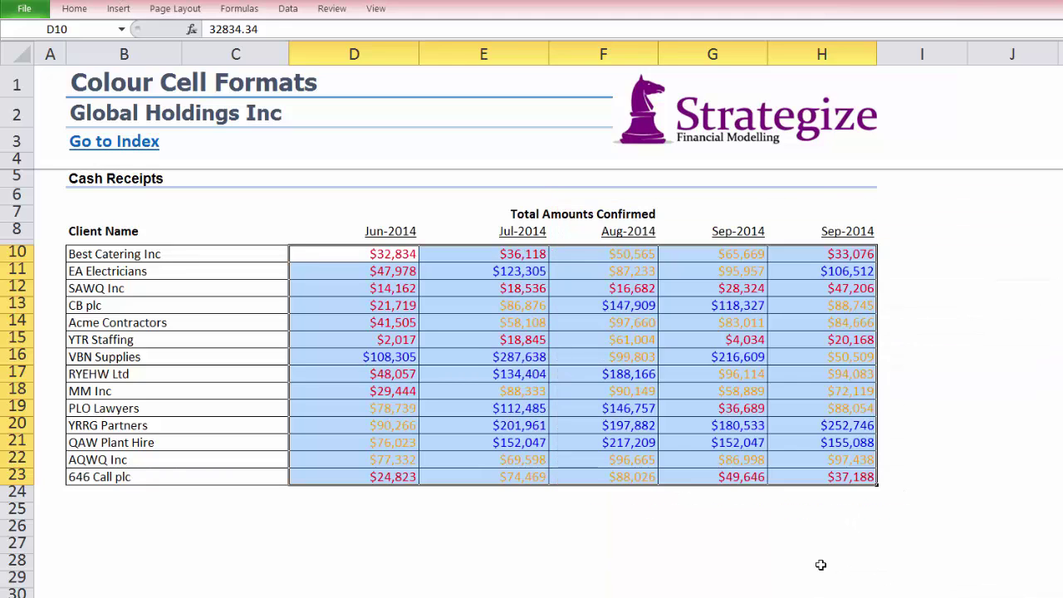
{"action": "left_click", "coordinate": [621, 379]}
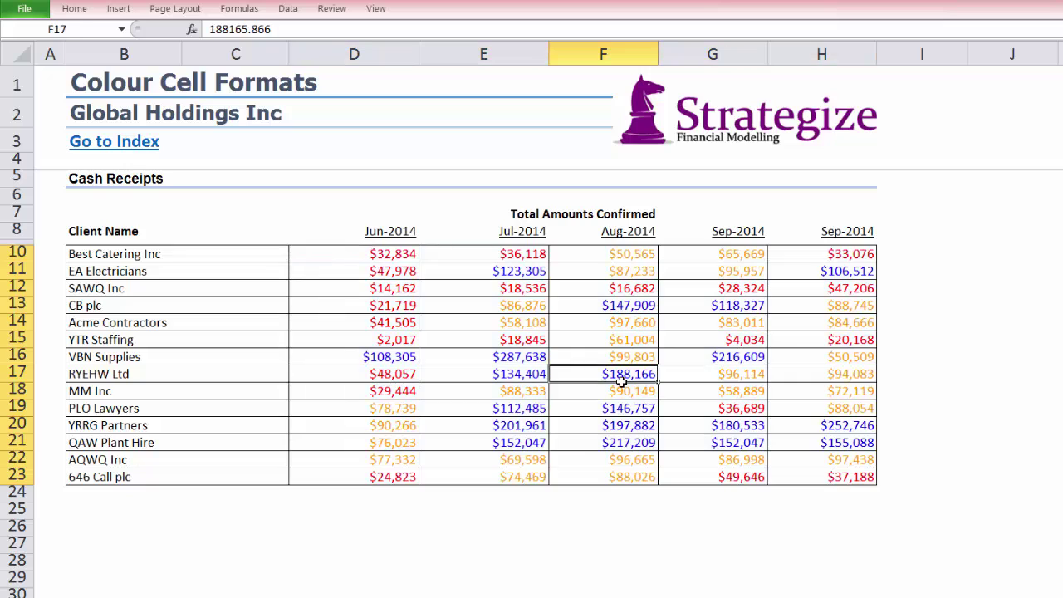
{"action": "left_click", "coordinate": [577, 261]}
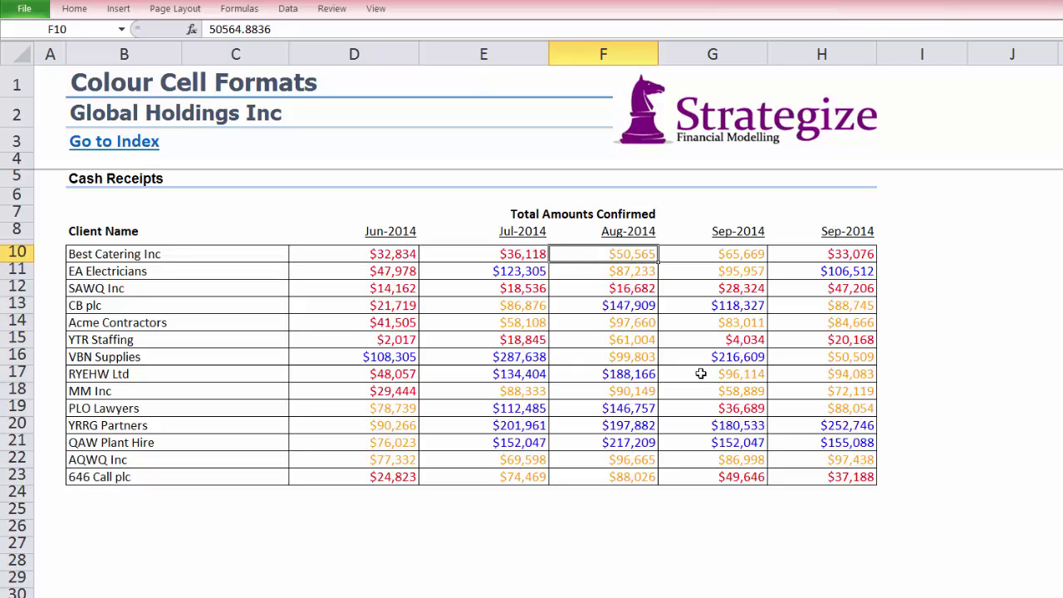
{"action": "left_click", "coordinate": [703, 441]}
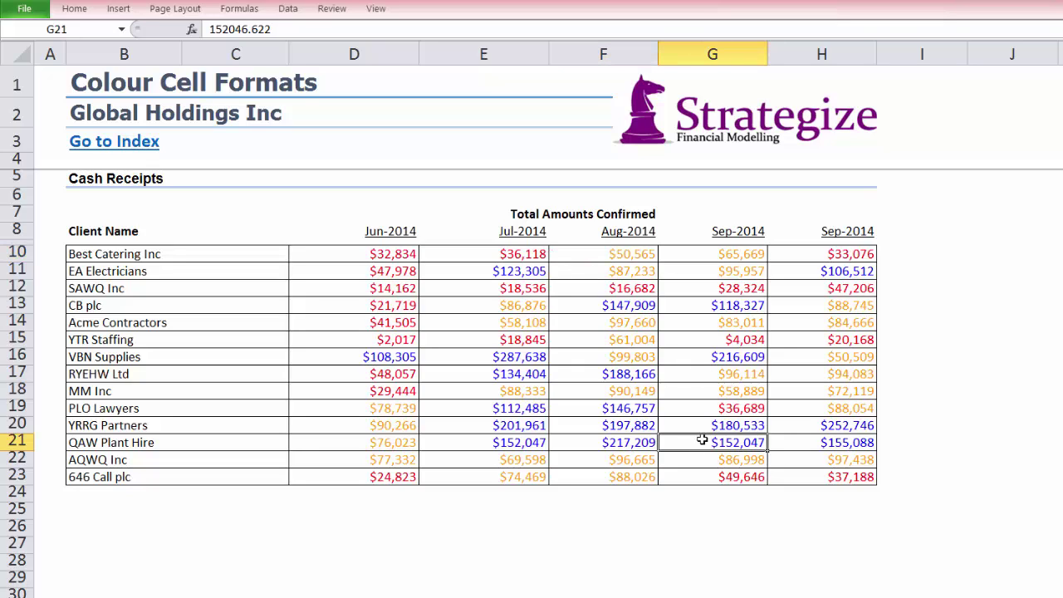
{"action": "left_click", "coordinate": [724, 340]}
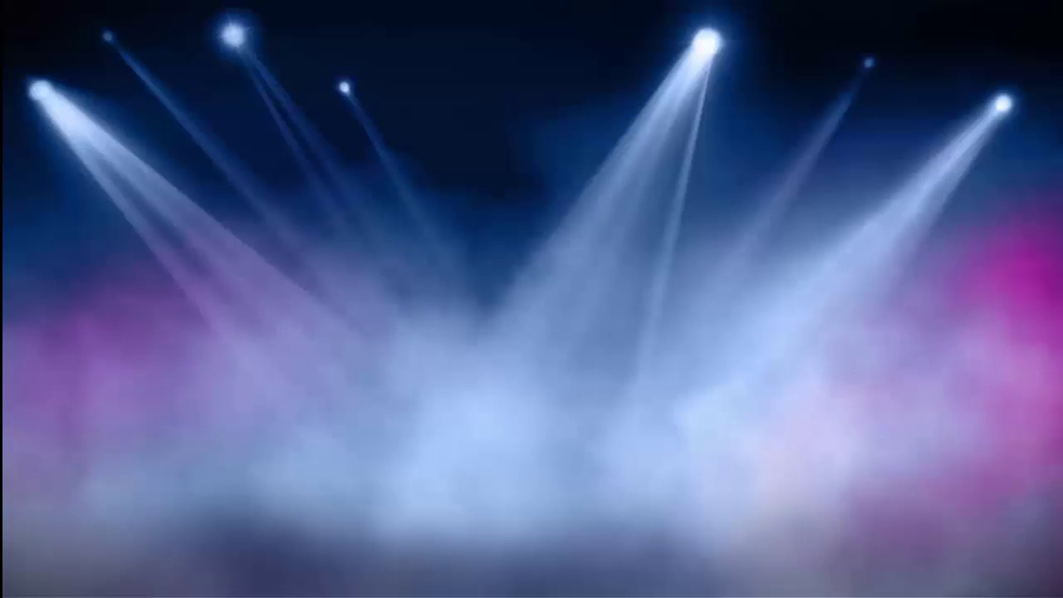